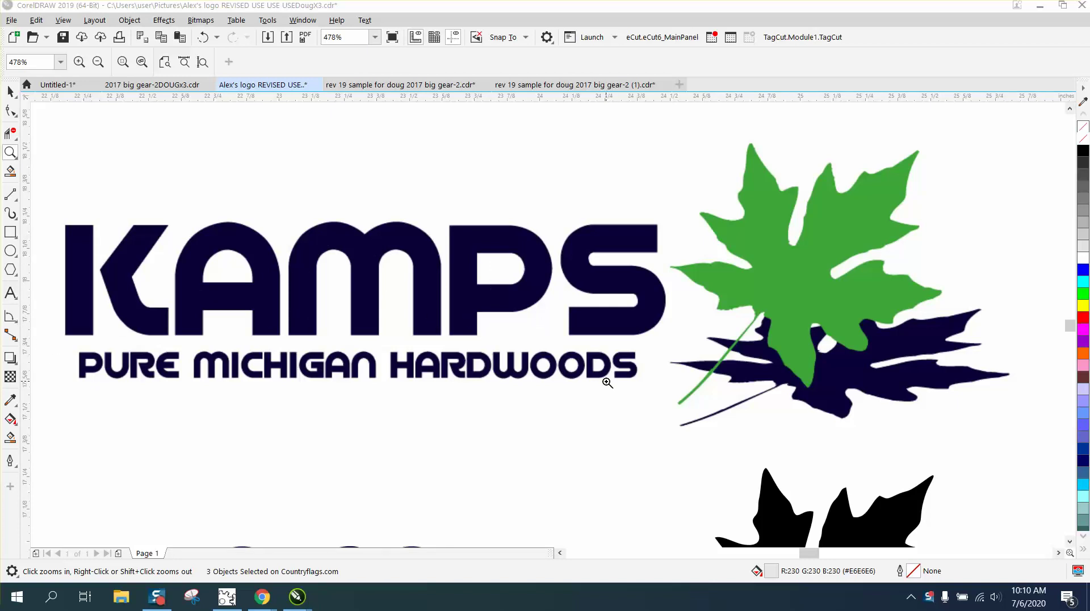
# - Inspect the MICHIGAN HARDWOODS lettering, then move the green-leaf KAMPS bitmap to the left
pyautogui.scroll(-2, 278, 377)
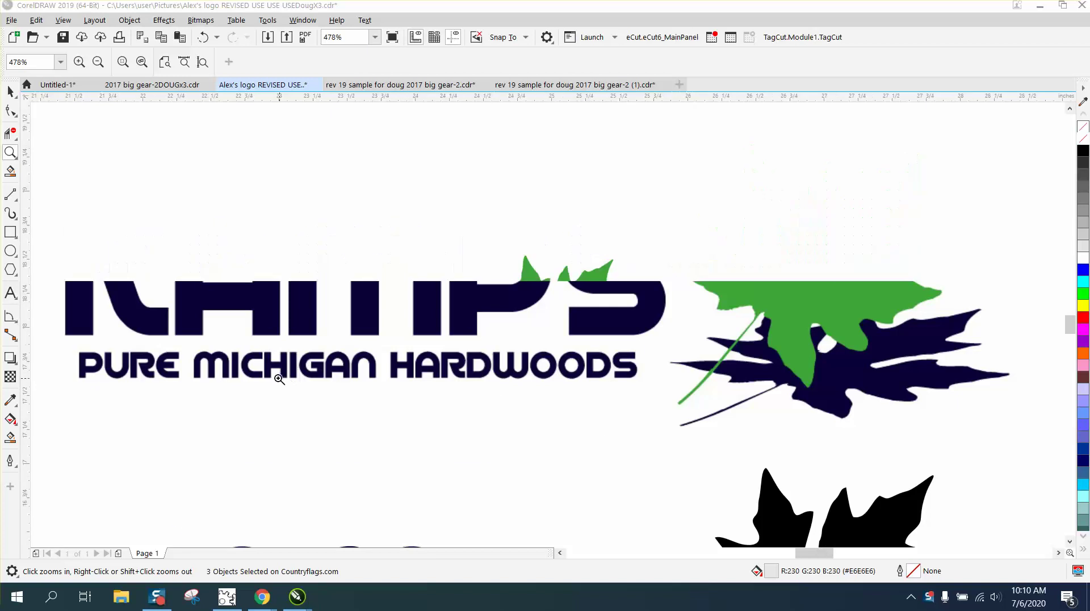
pyautogui.scroll(-2, 264, 451)
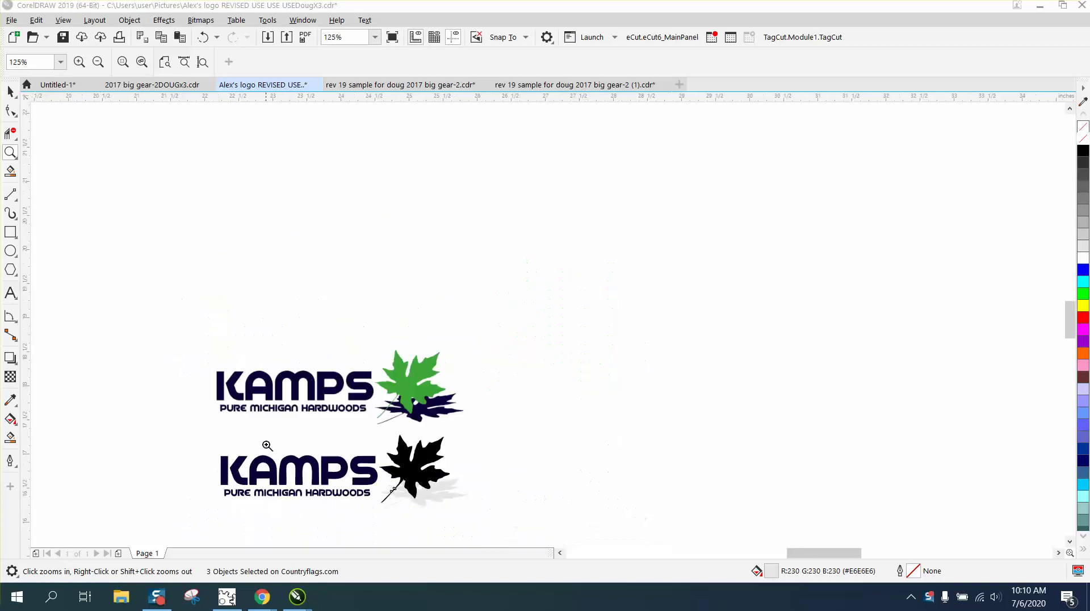
pyautogui.moveTo(268, 498); pyautogui.dragTo(355, 511)
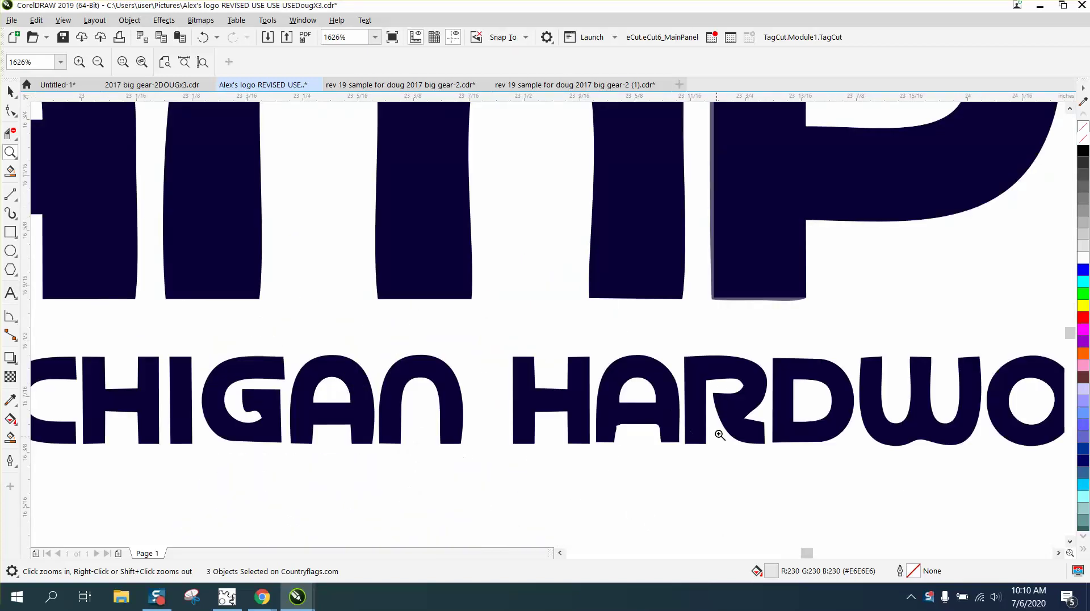
pyautogui.moveTo(706, 353); pyautogui.dragTo(757, 434)
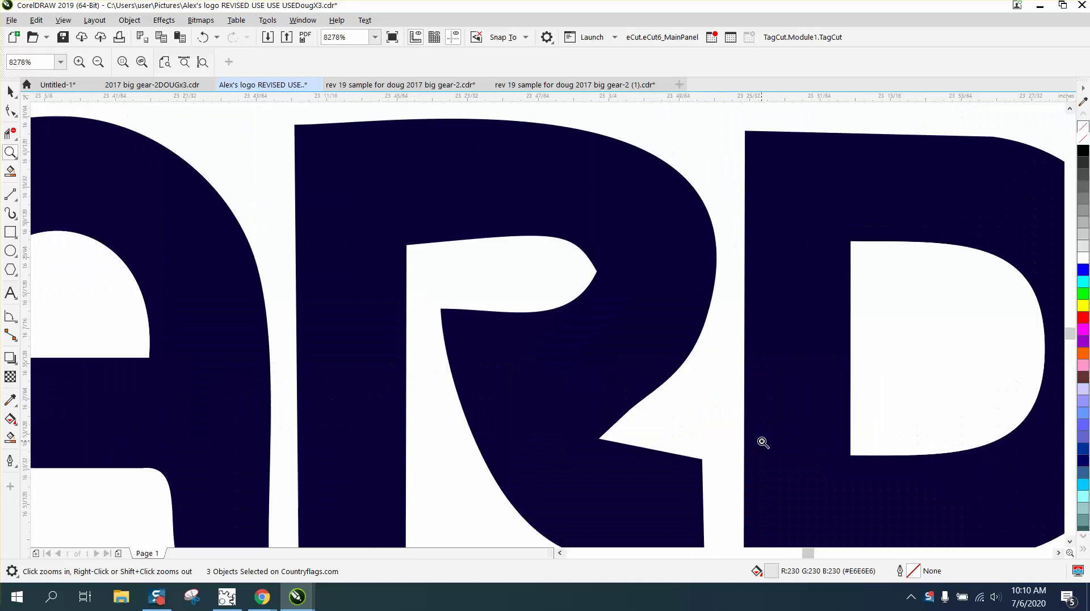
pyautogui.rightClick(560, 358)
pyautogui.rightClick(560, 356)
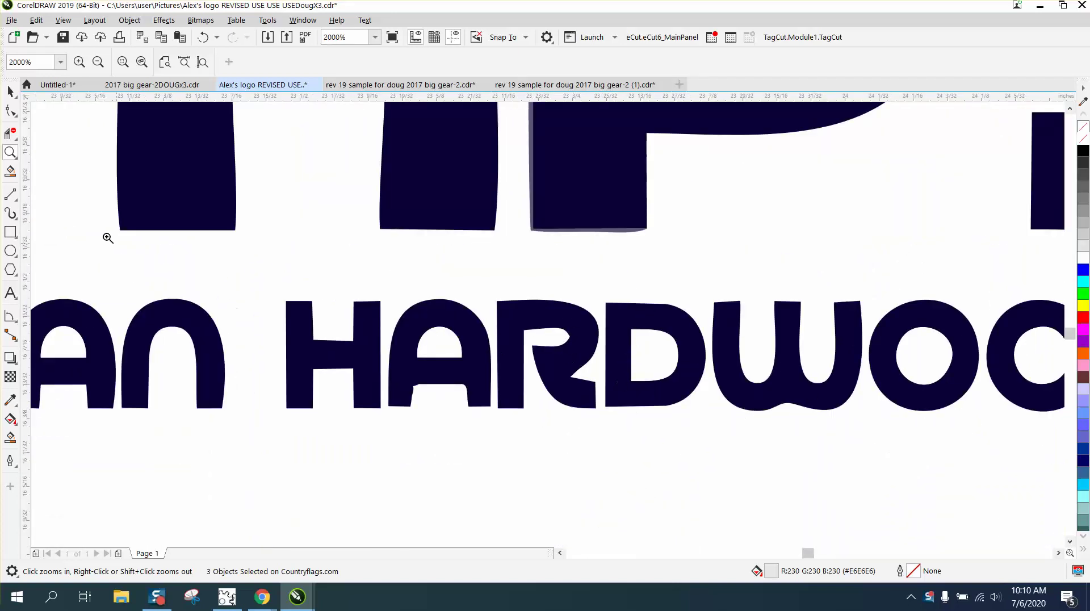
pyautogui.rightClick(562, 349)
pyautogui.rightClick(571, 369)
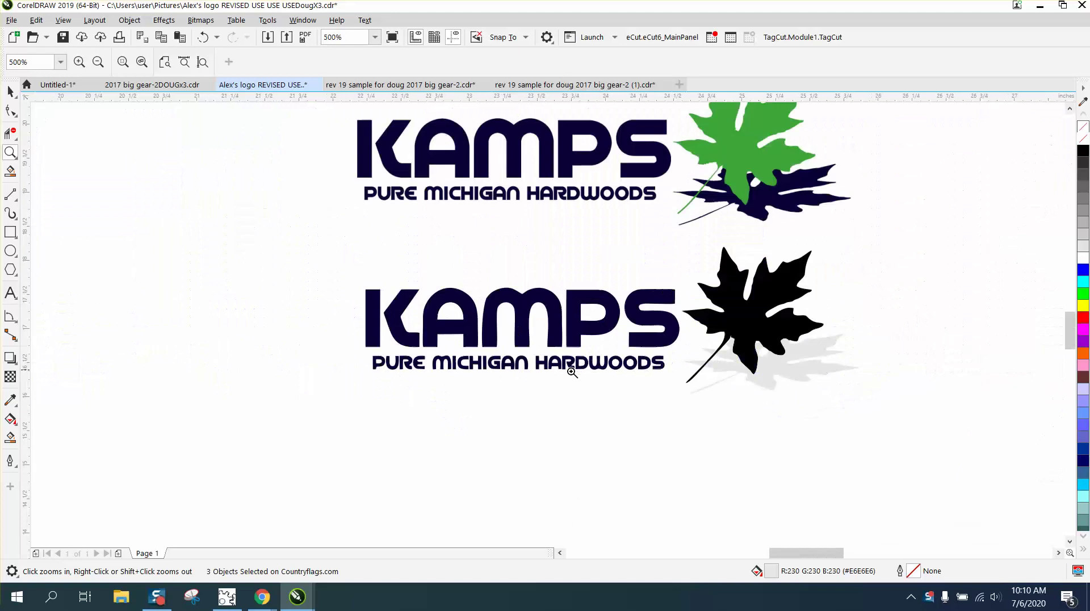
pyautogui.rightClick(572, 373)
pyautogui.rightClick(571, 372)
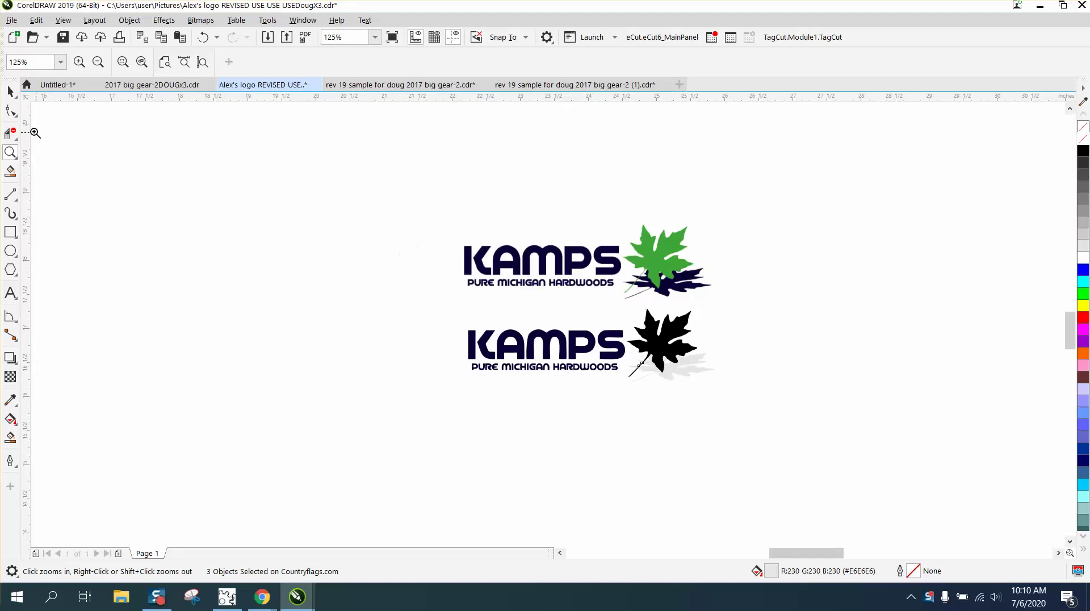
pyautogui.click(10, 91)
pyautogui.click(542, 229)
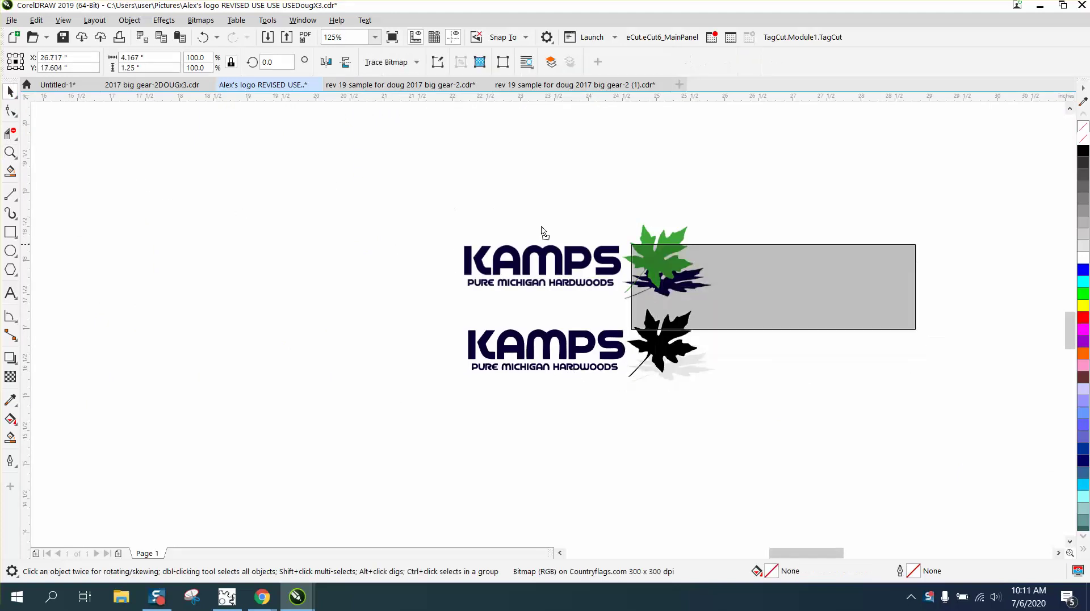
pyautogui.moveTo(542, 230); pyautogui.dragTo(280, 247)
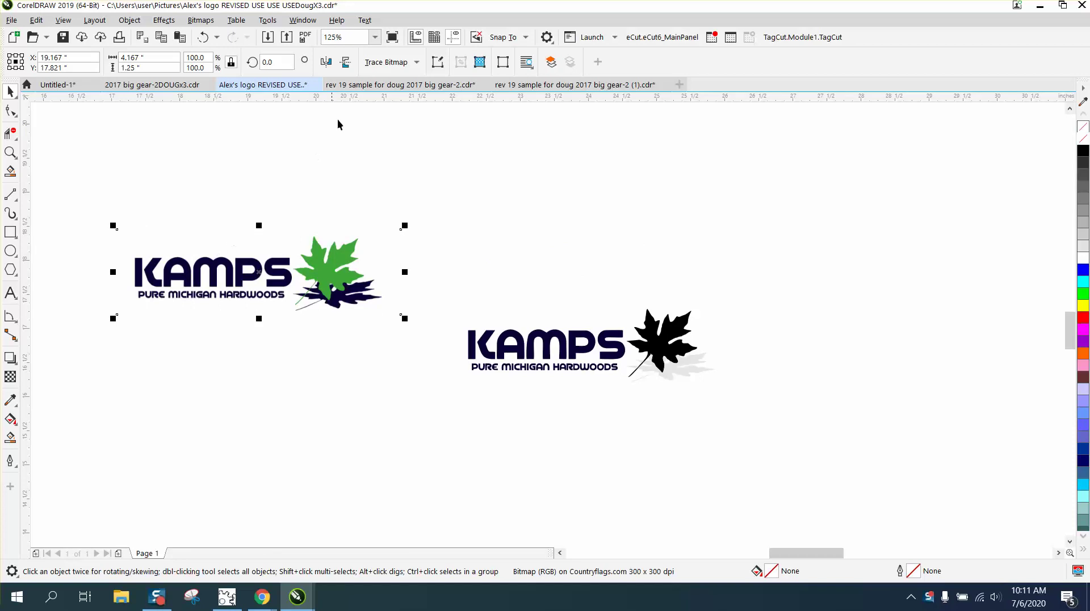
# - Look at the bitmap's Resample settings and cancel without changes
pyautogui.click(201, 20)
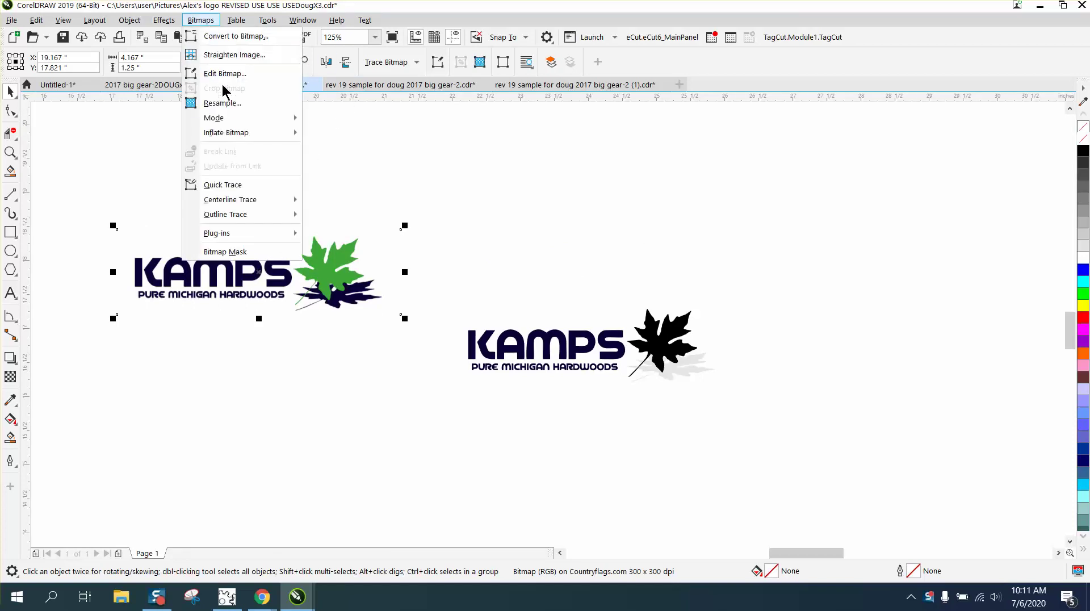
pyautogui.click(223, 103)
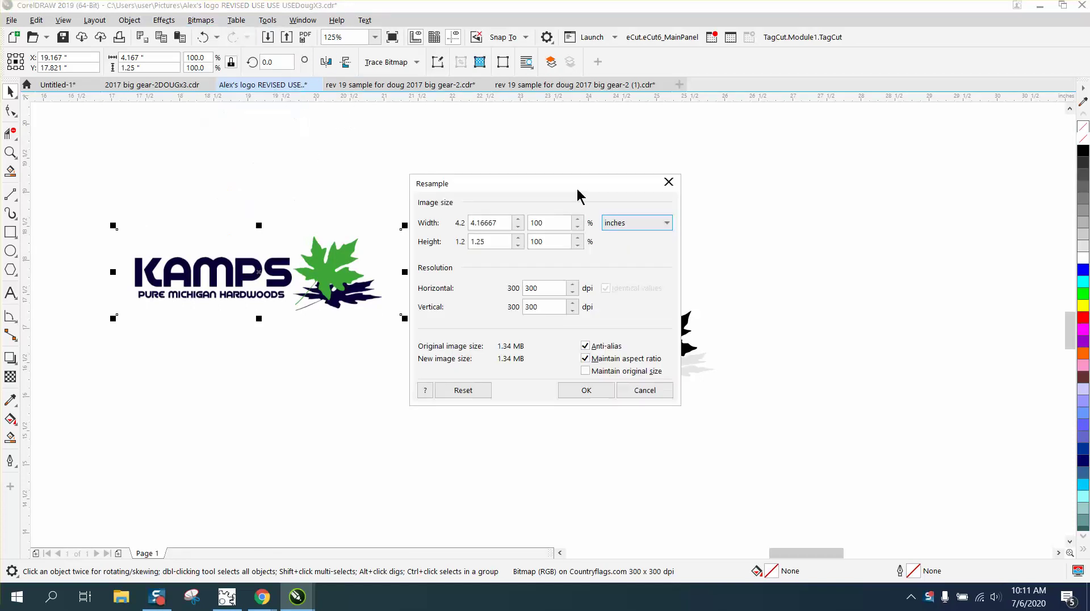
pyautogui.click(658, 393)
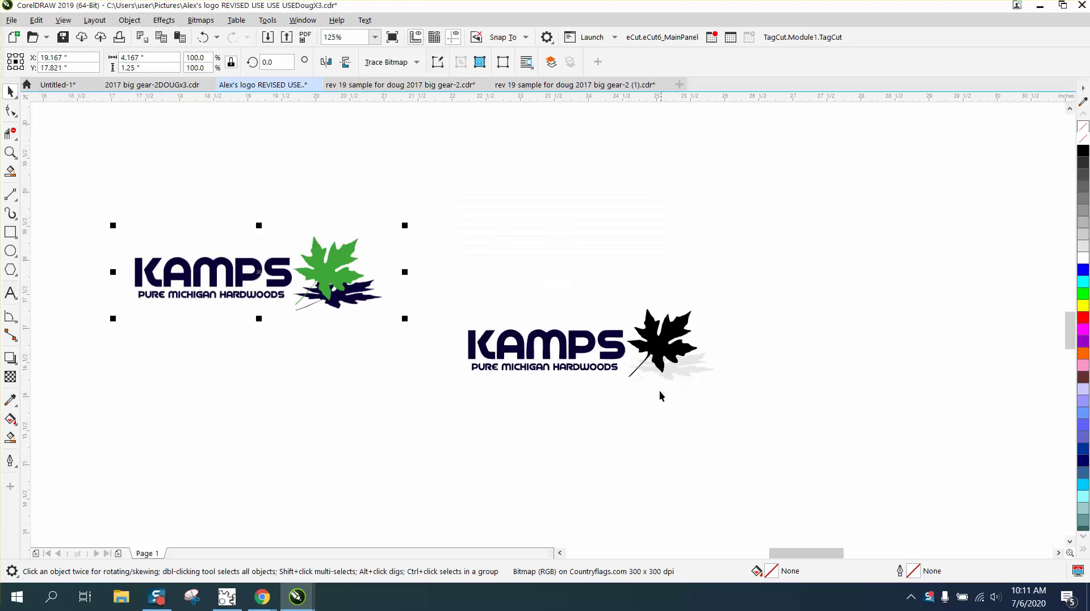
# - Trace the bitmap with Outline Trace using the Clipart preset
pyautogui.click(416, 63)
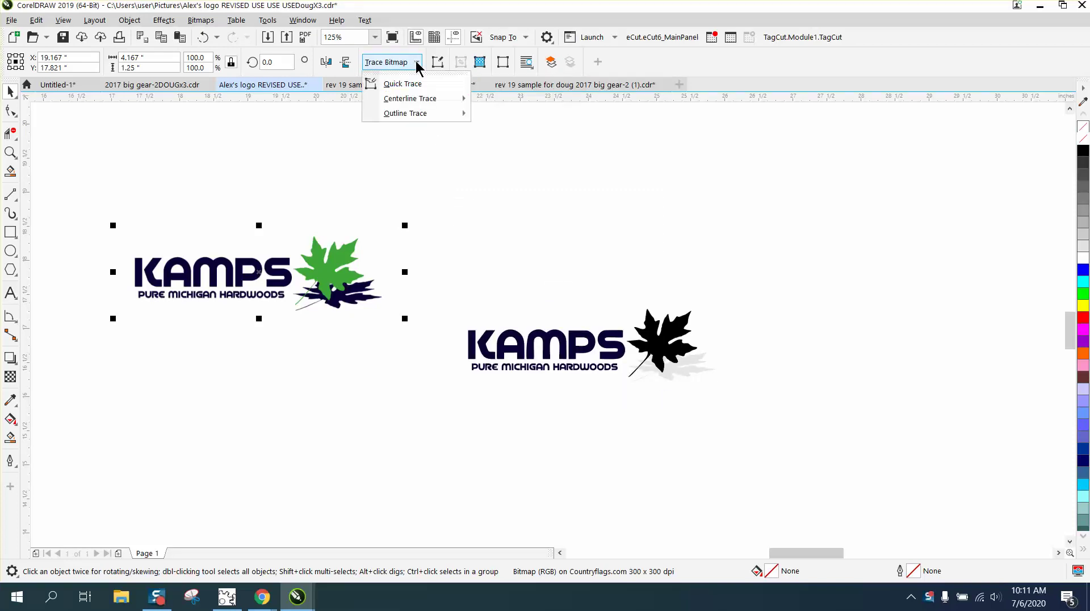
pyautogui.moveTo(416, 113)
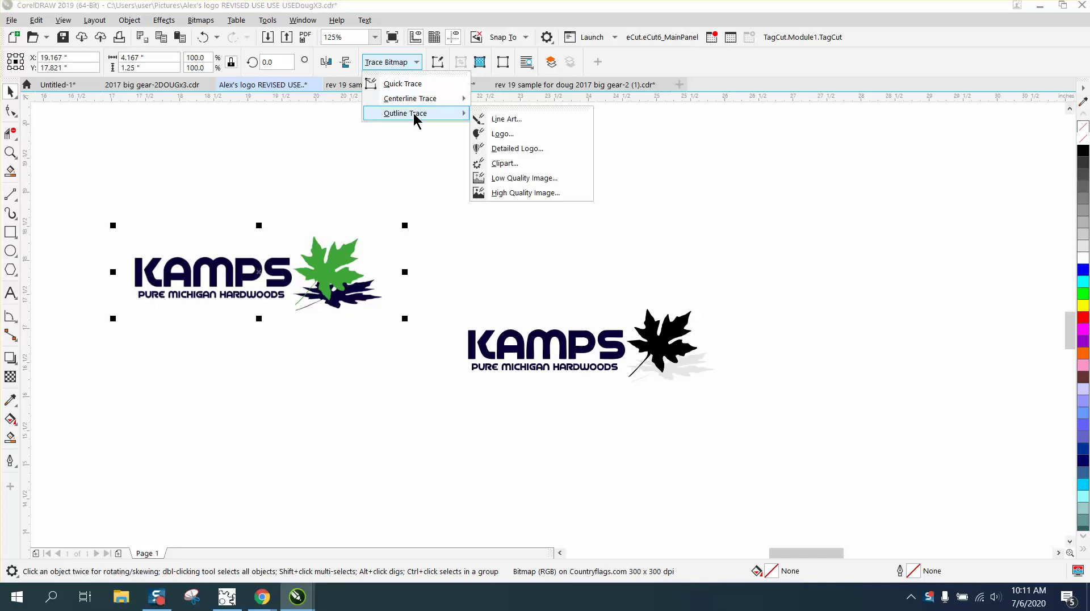
pyautogui.click(502, 163)
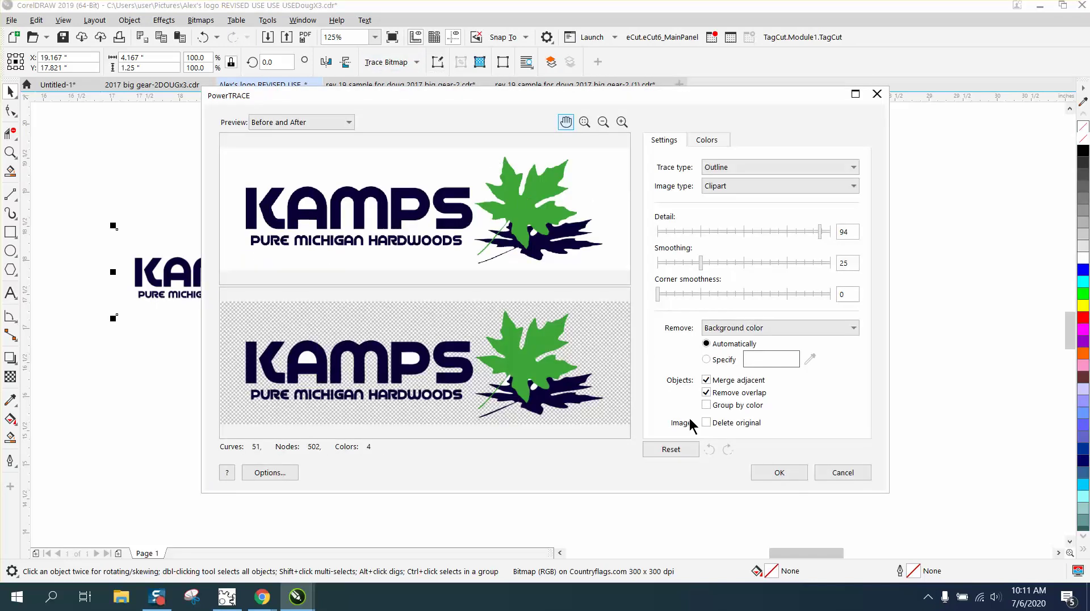
# - Accept the trace, move the vector logo below the original, and draw a yellow rectangle around it
pyautogui.click(779, 473)
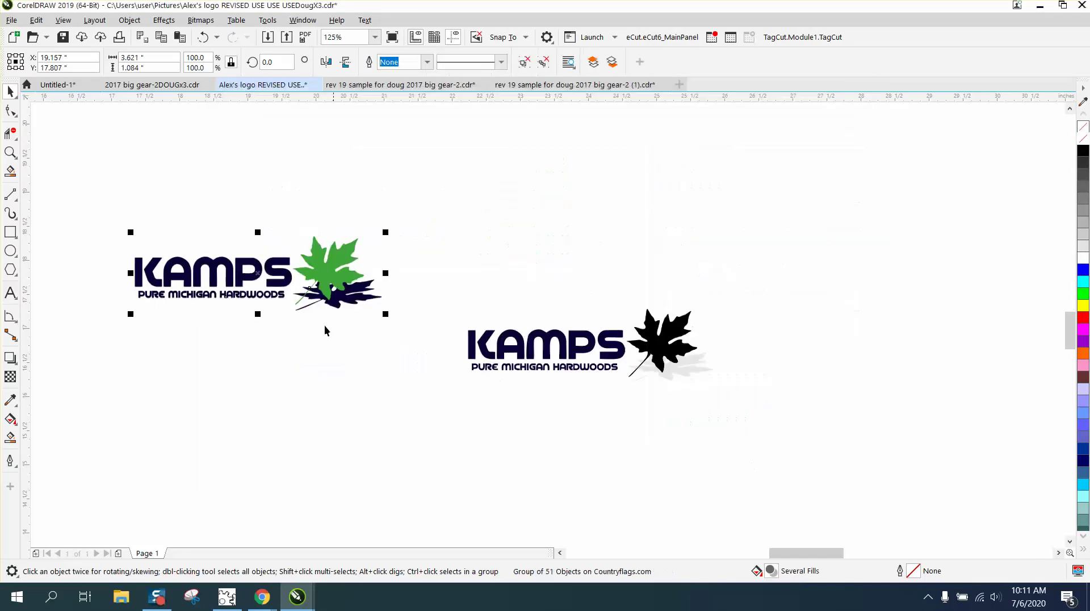
pyautogui.moveTo(238, 282); pyautogui.dragTo(249, 394)
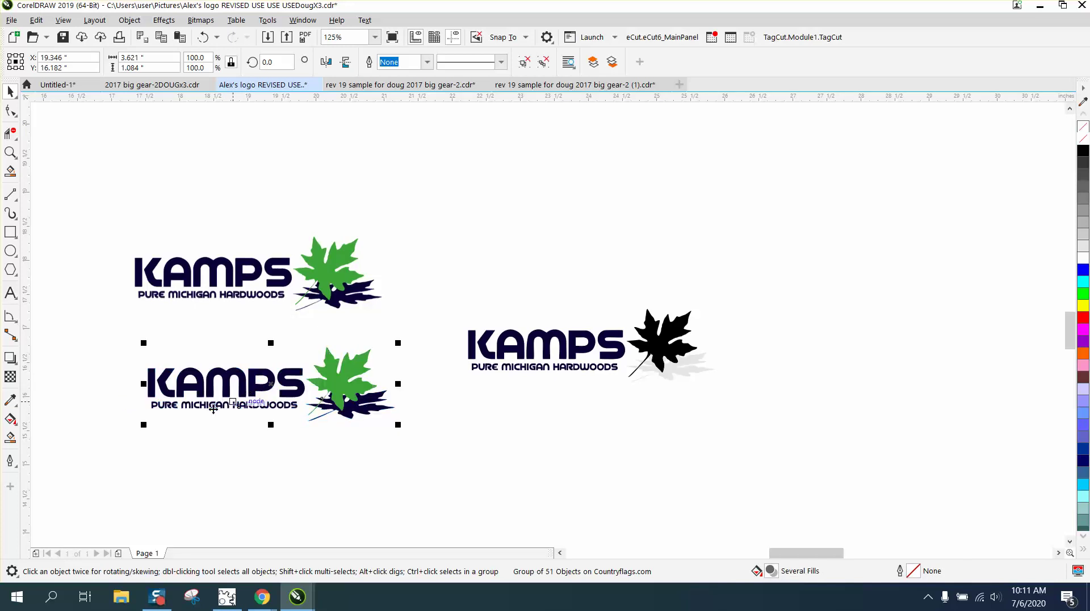
pyautogui.click(11, 232)
pyautogui.moveTo(105, 322)
pyautogui.mouseDown()
pyautogui.moveTo(284, 428)
pyautogui.moveTo(431, 464)
pyautogui.mouseUp()
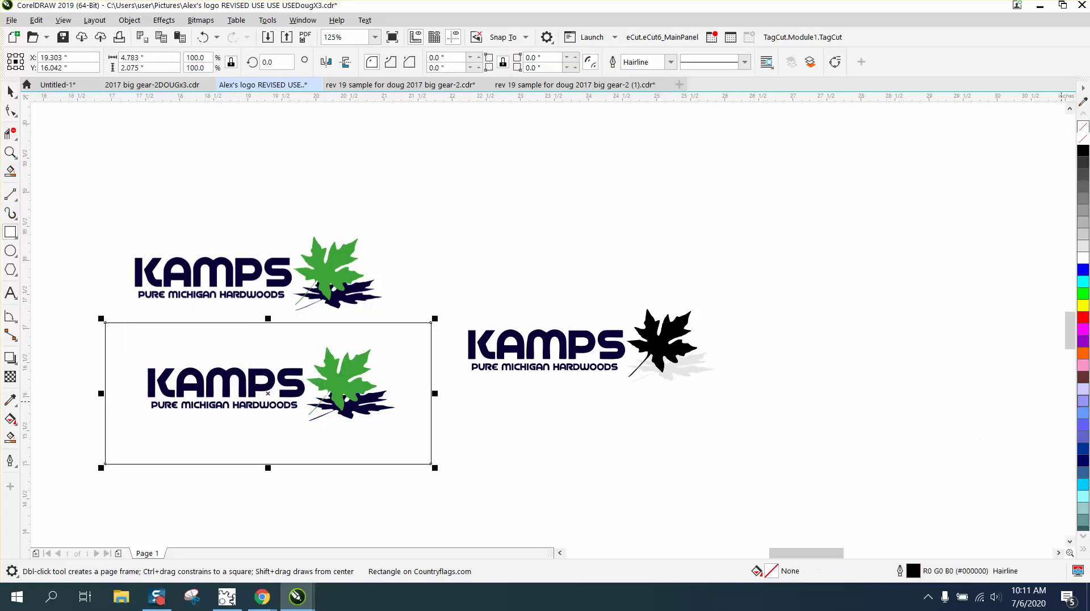
pyautogui.click(1083, 305)
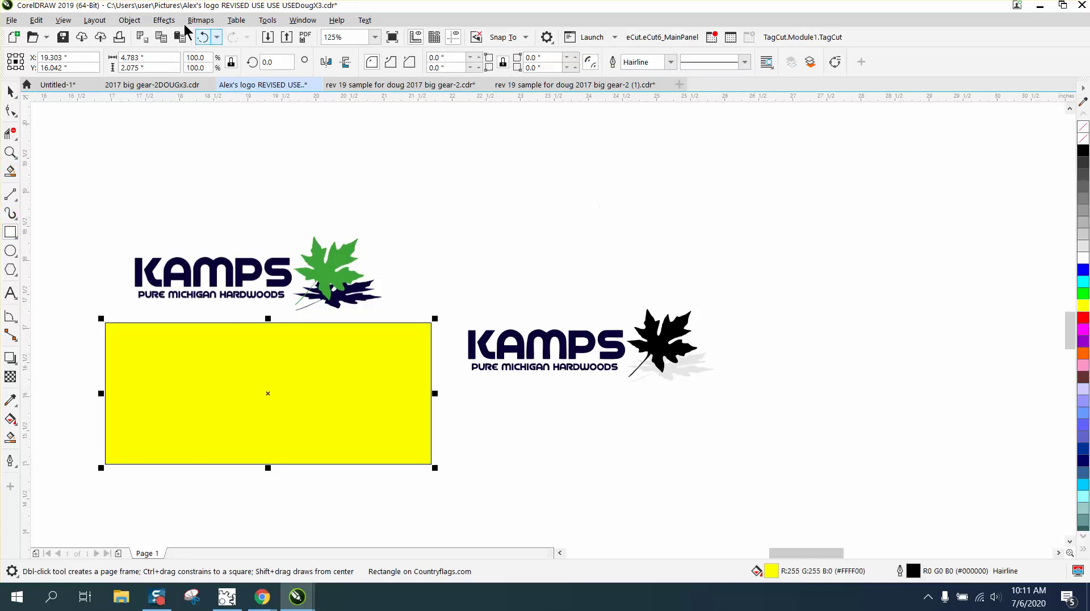
# - Send the yellow rectangle behind the traced logo and zoom in on them
pyautogui.click(142, 22)
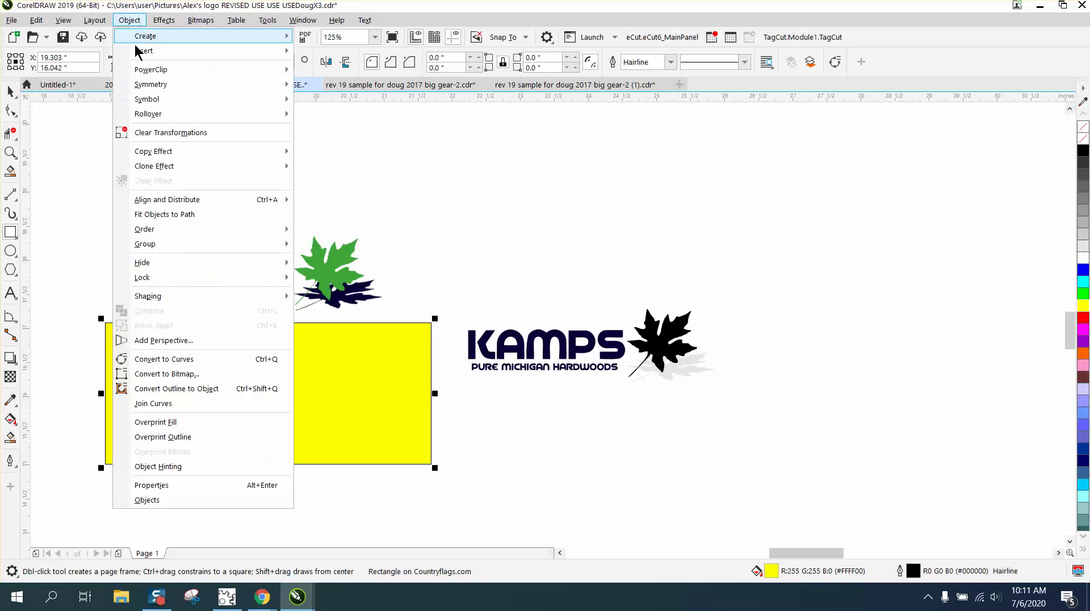
pyautogui.moveTo(157, 230)
pyautogui.click(318, 244)
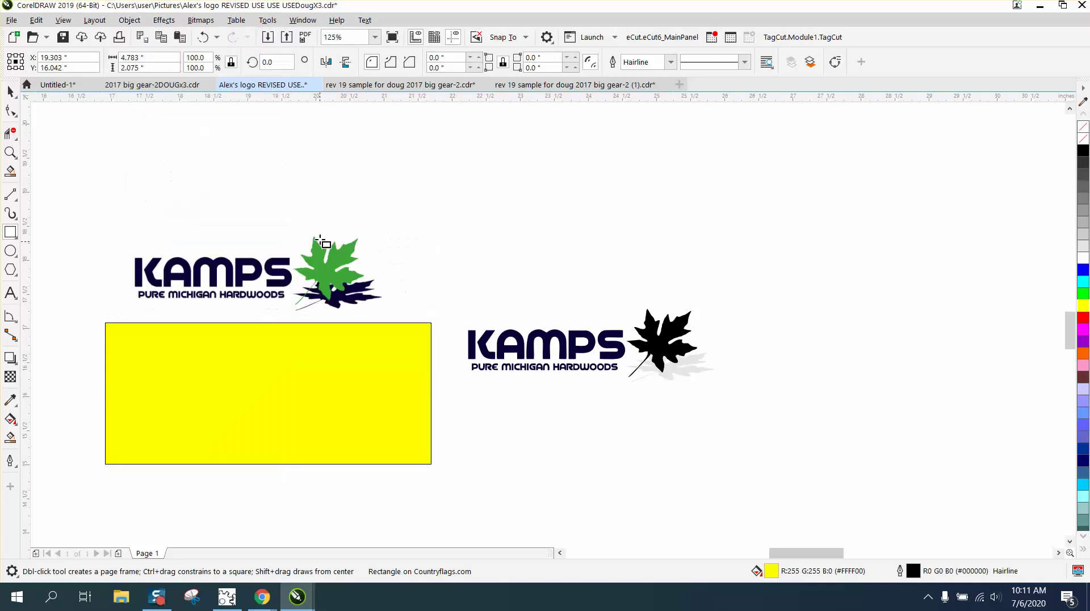
pyautogui.click(320, 241)
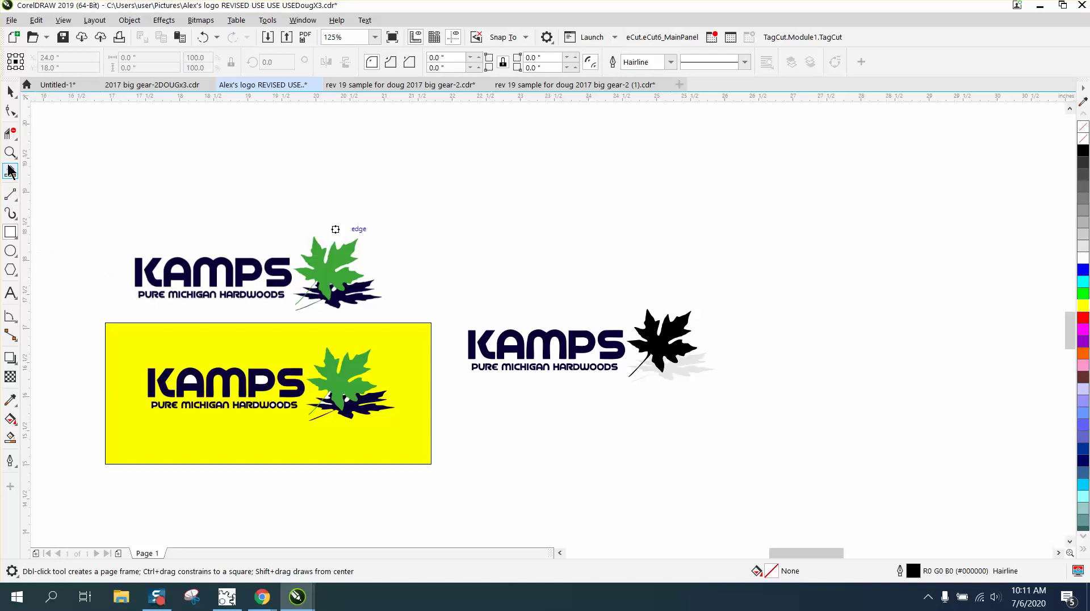
pyautogui.click(9, 169)
pyautogui.moveTo(91, 296); pyautogui.dragTo(555, 486)
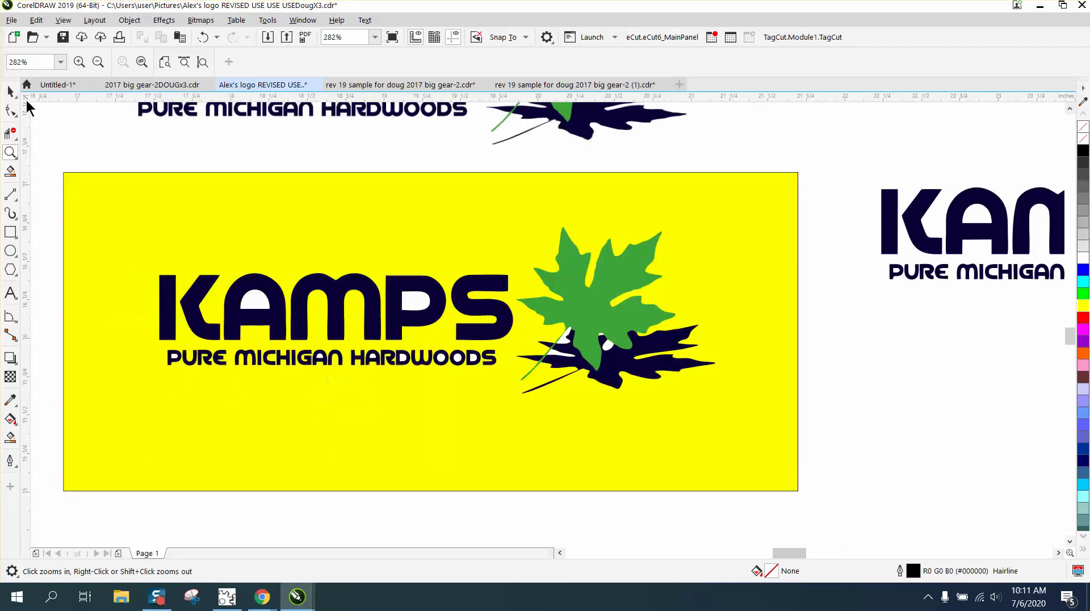
pyautogui.click(10, 91)
pyautogui.click(271, 278)
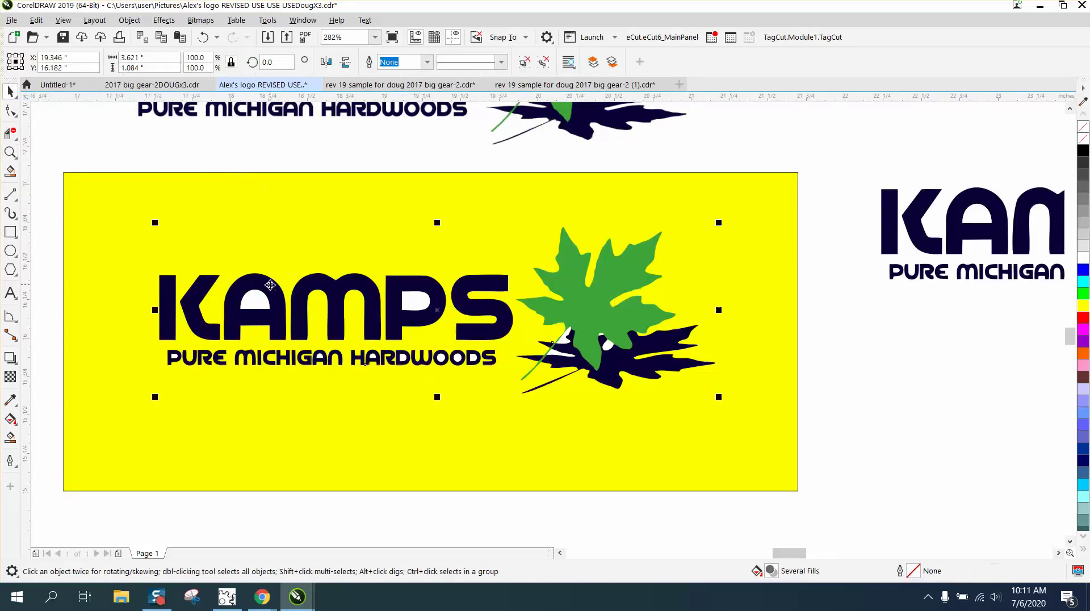
pyautogui.click(129, 20)
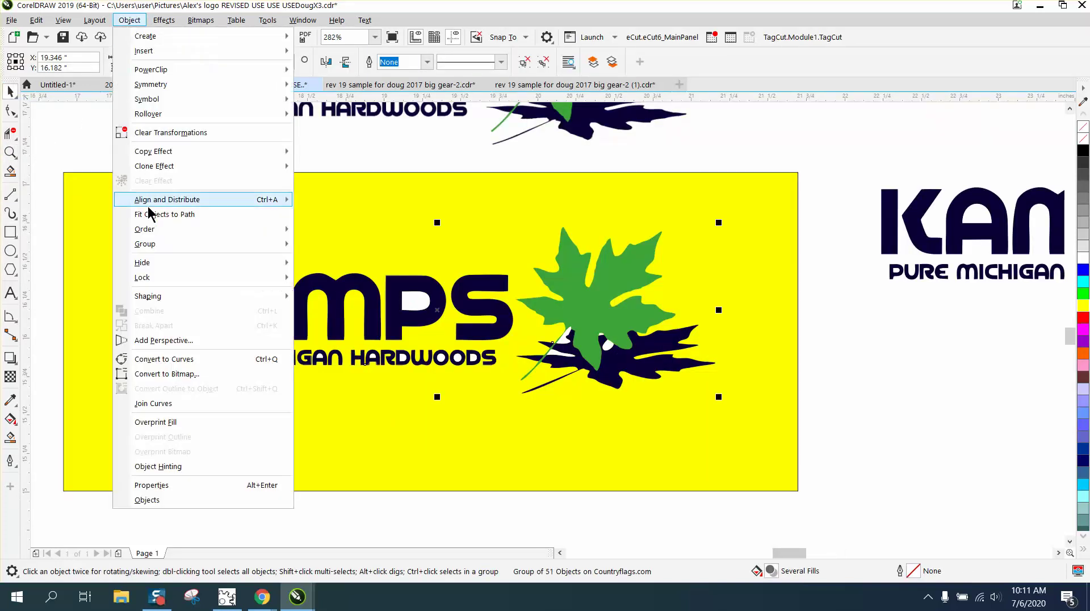
pyautogui.moveTo(153, 244)
pyautogui.click(344, 262)
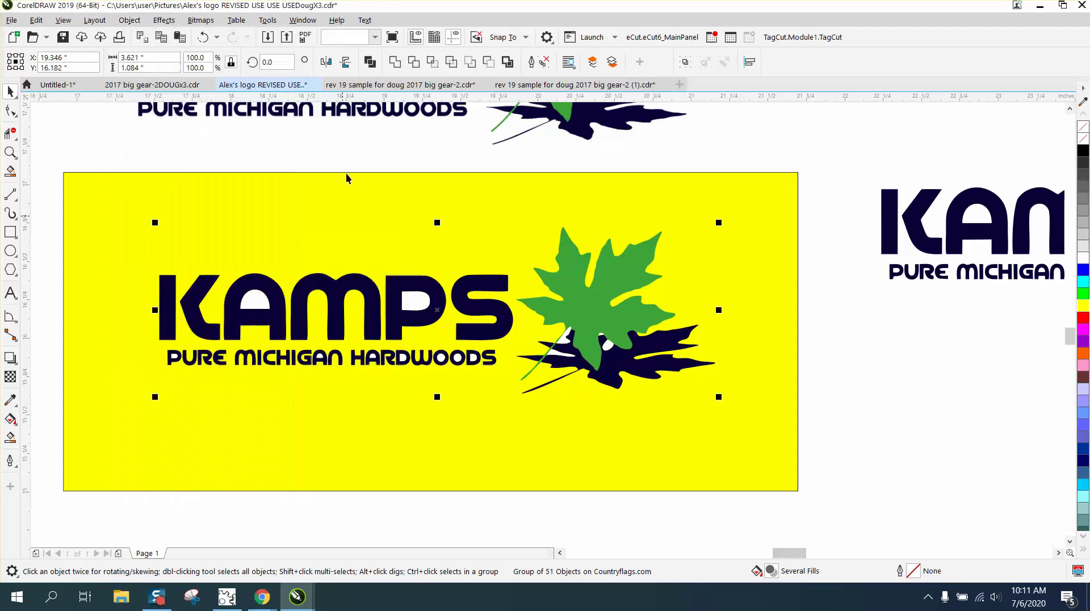
pyautogui.click(255, 261)
pyautogui.press('Escape')
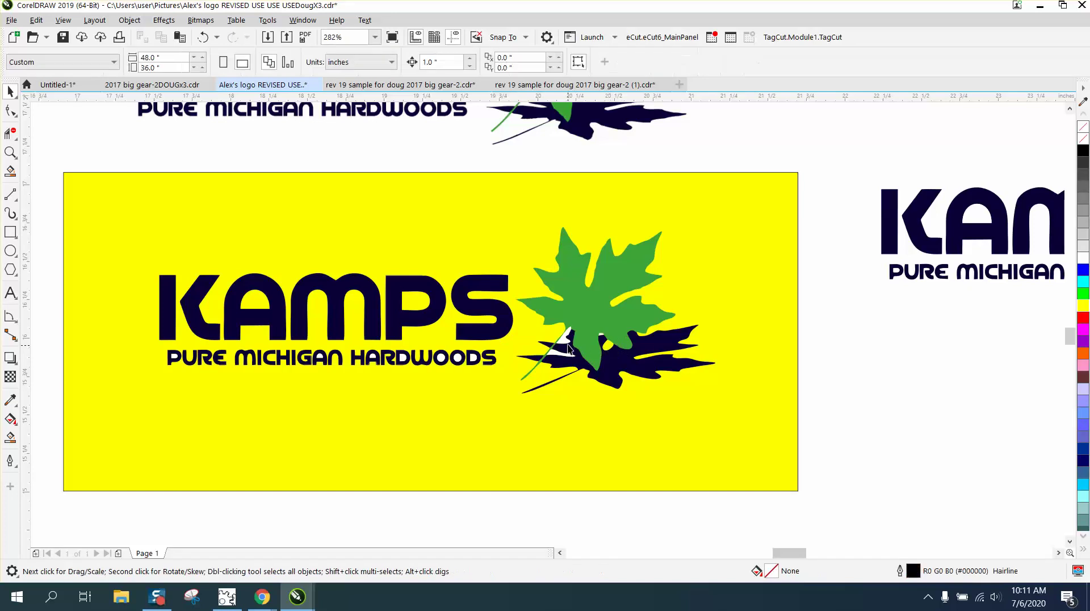
pyautogui.click(569, 348)
pyautogui.press('Escape')
pyautogui.click(440, 357)
pyautogui.press('Delete')
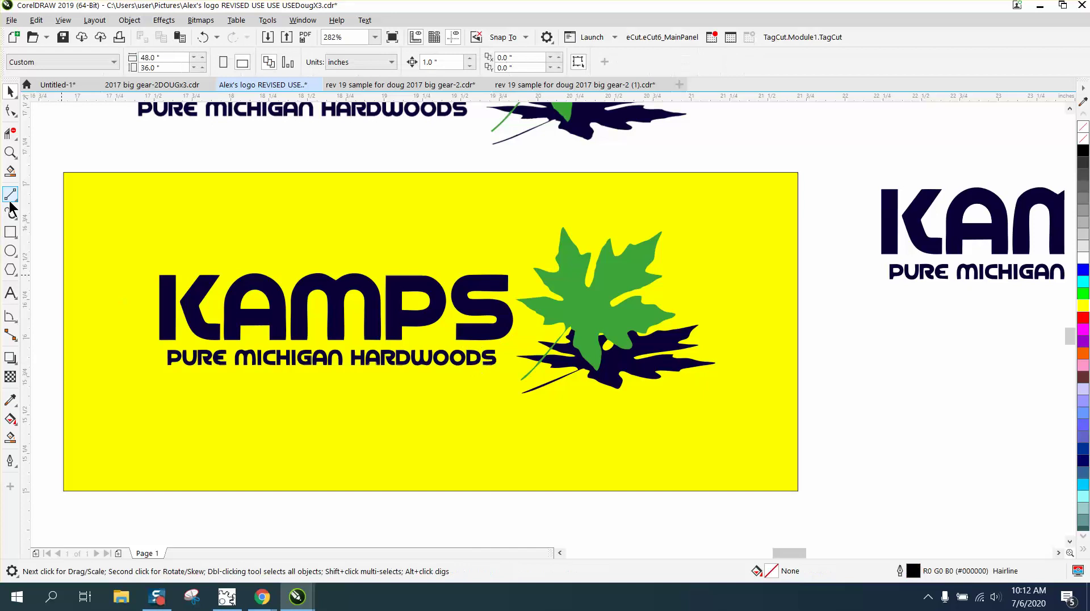
# - Delete the stray grey offset shapes behind the G, the A and the D
pyautogui.click(10, 171)
pyautogui.click(10, 155)
pyautogui.moveTo(275, 382); pyautogui.dragTo(409, 393)
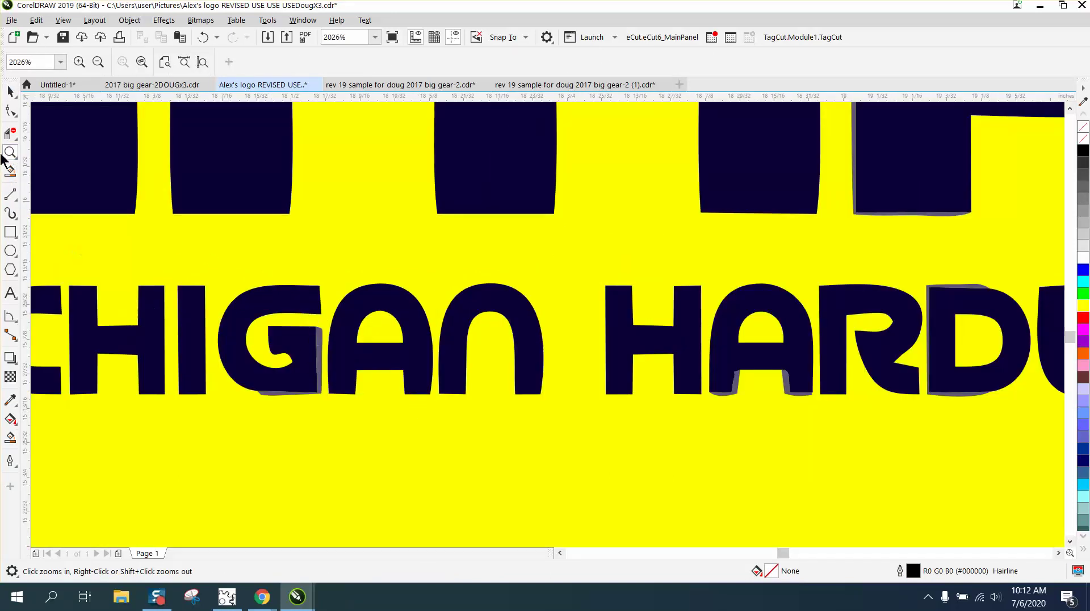
pyautogui.click(10, 92)
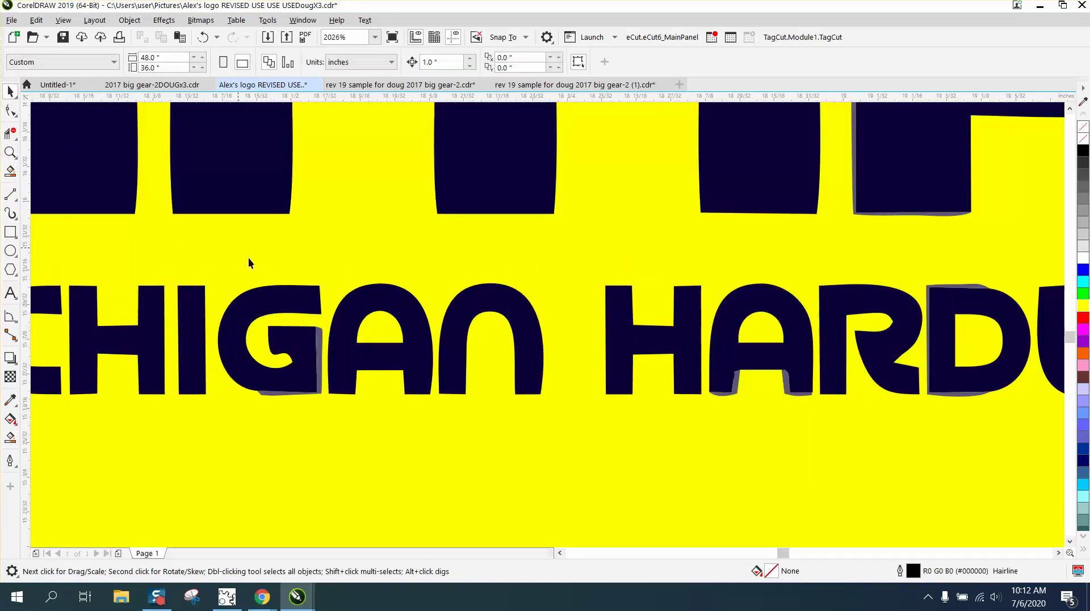
pyautogui.click(320, 342)
pyautogui.press('Delete')
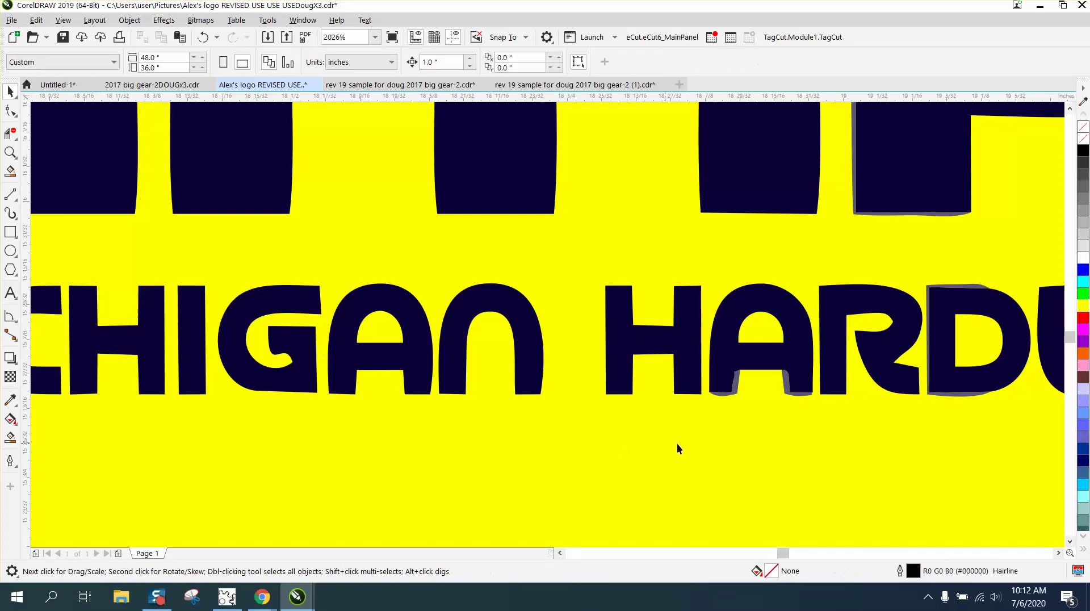
pyautogui.click(786, 384)
pyautogui.press('Delete')
pyautogui.click(942, 393)
pyautogui.press('Delete')
# - Zoom in on the start of PURE MICHIGAN to inspect the lettering
pyautogui.scroll(-3, 311, 322)
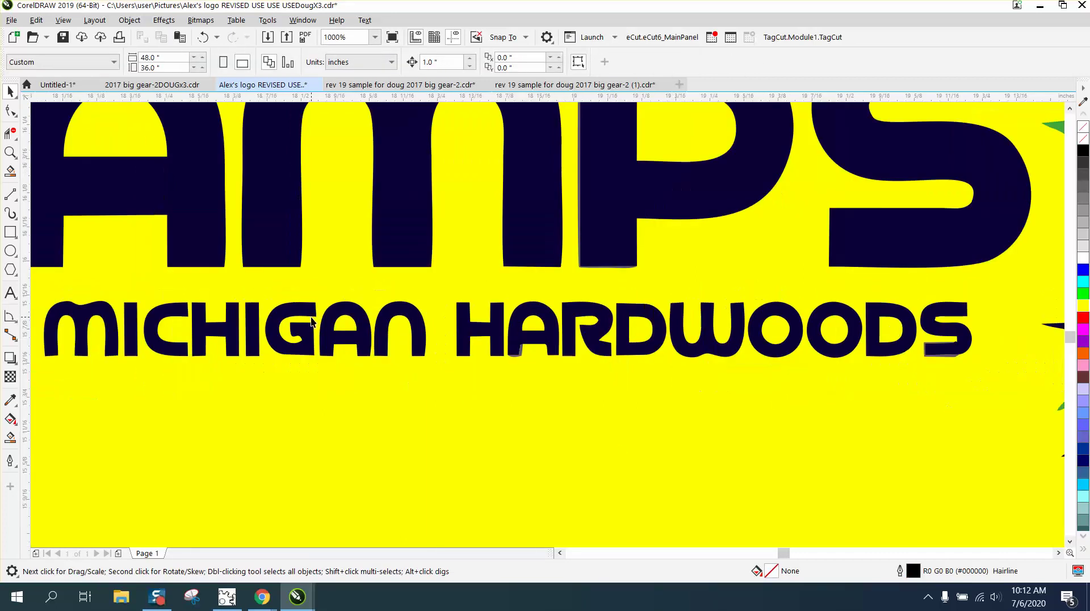
pyautogui.scroll(-2, 904, 356)
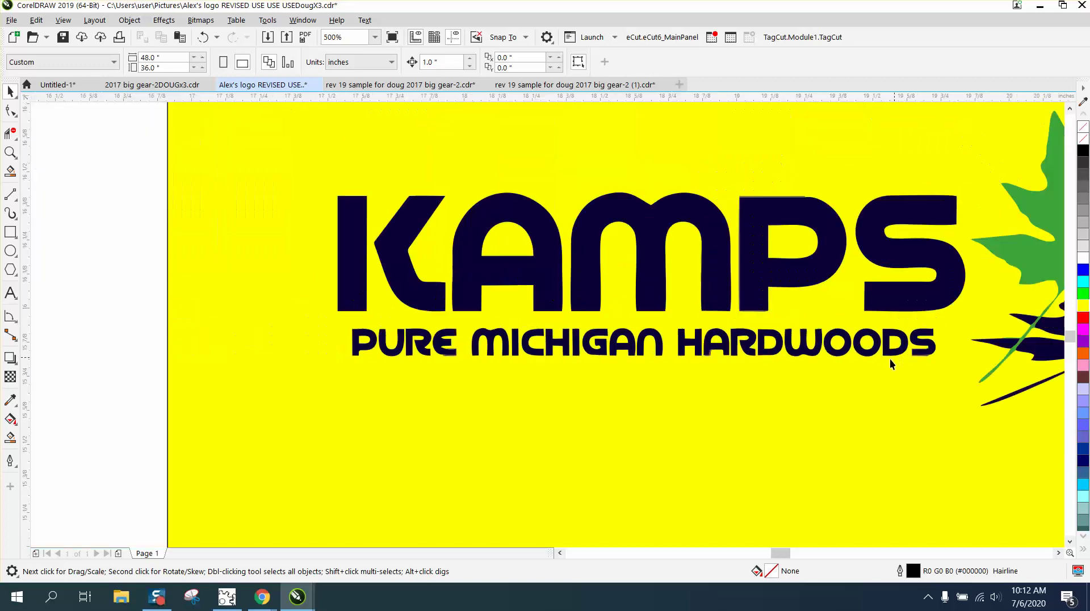
pyautogui.click(11, 152)
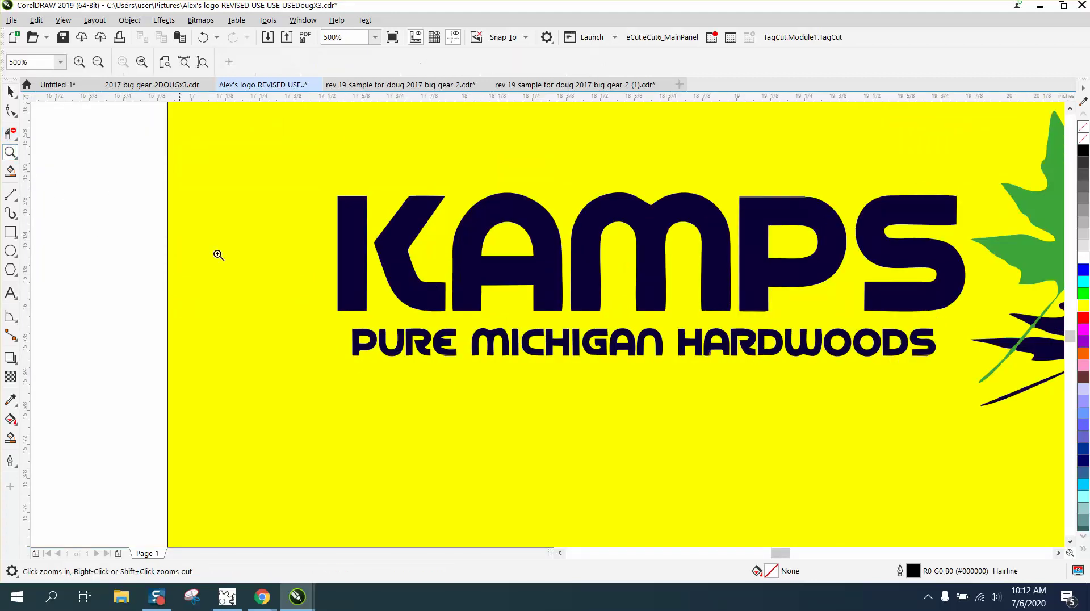
pyautogui.moveTo(314, 298); pyautogui.dragTo(521, 384)
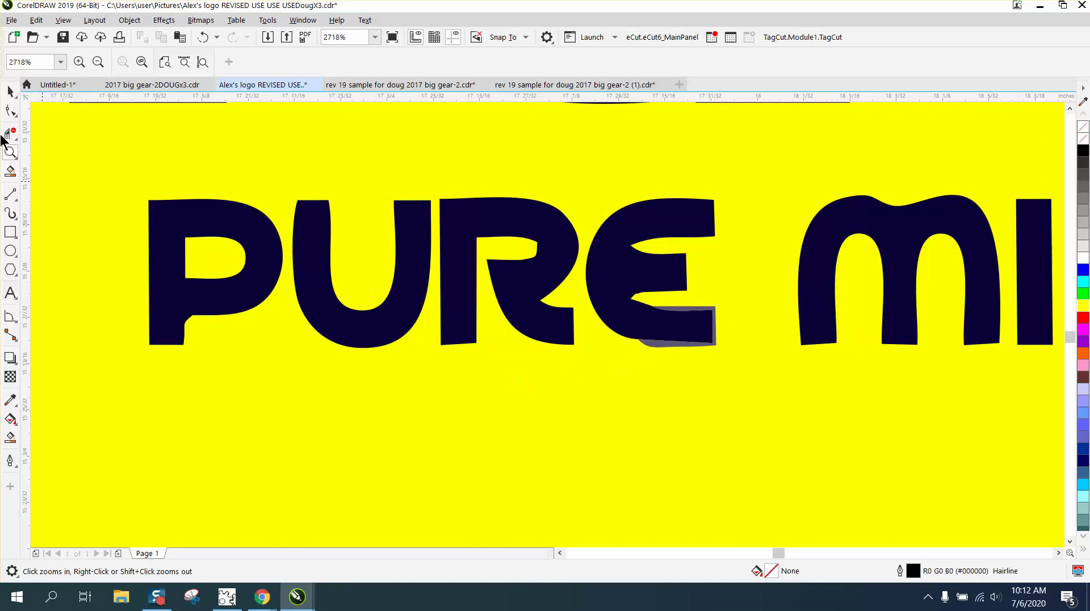
pyautogui.click(10, 91)
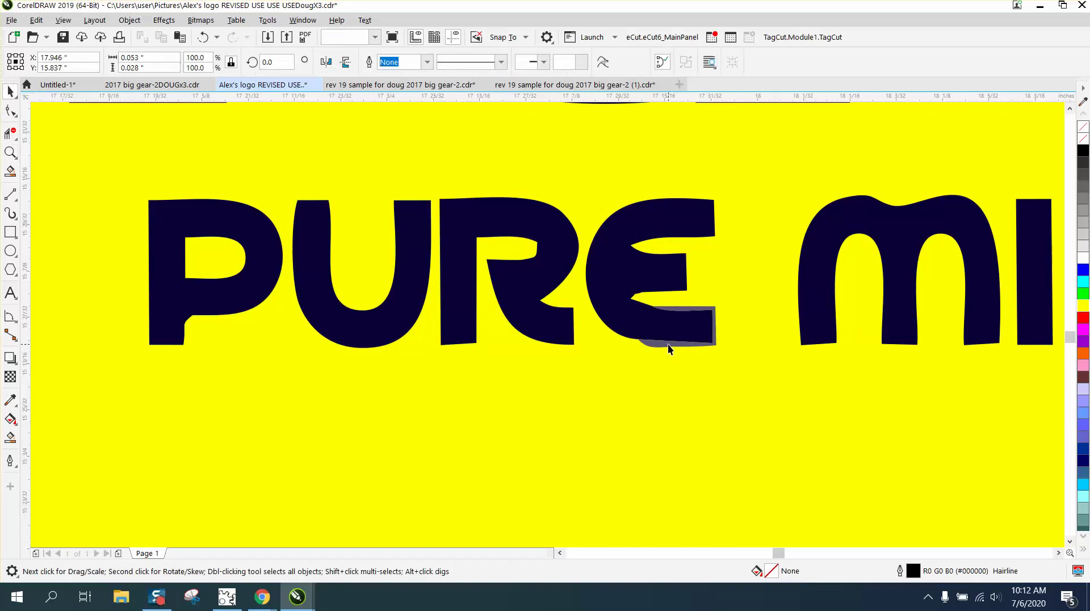
pyautogui.scroll(-5, 250, 284)
pyautogui.scroll(-2, 247, 284)
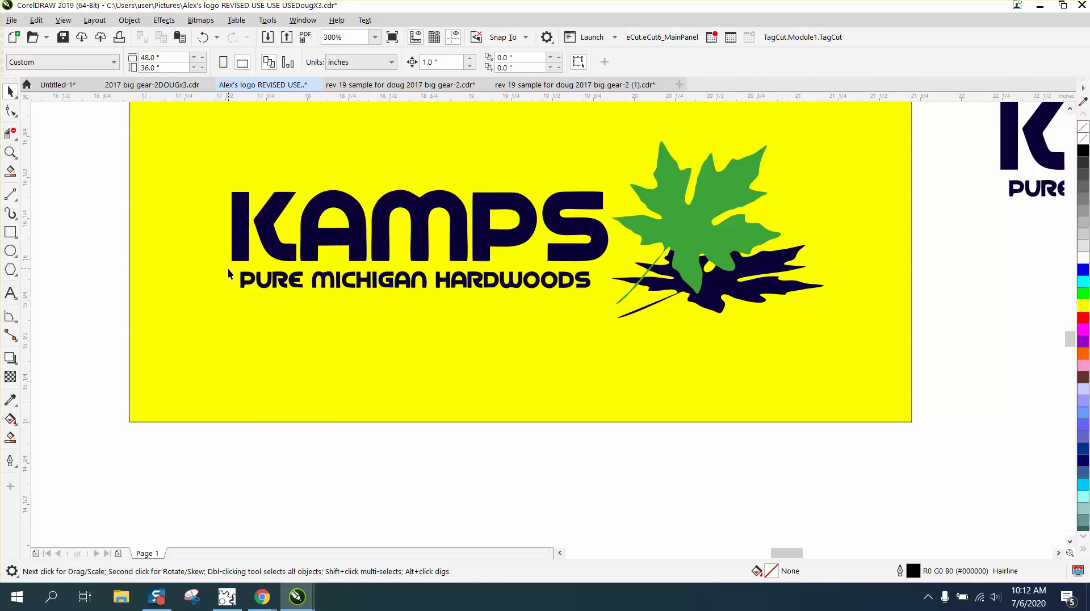
# - Fill the K's vertical stem pure black and zoom in to verify it
pyautogui.click(240, 244)
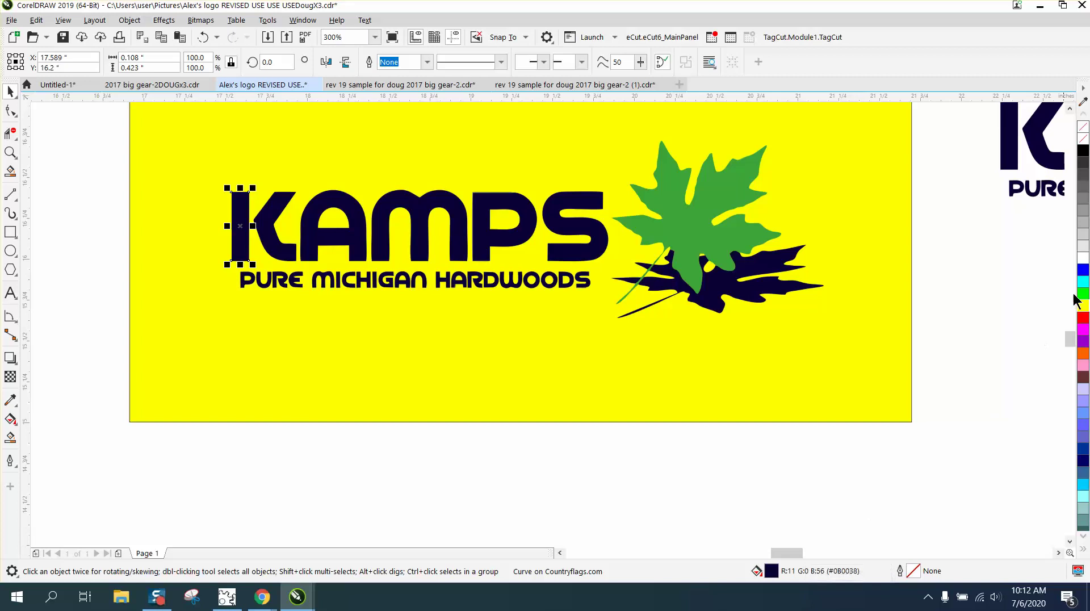
pyautogui.click(1084, 152)
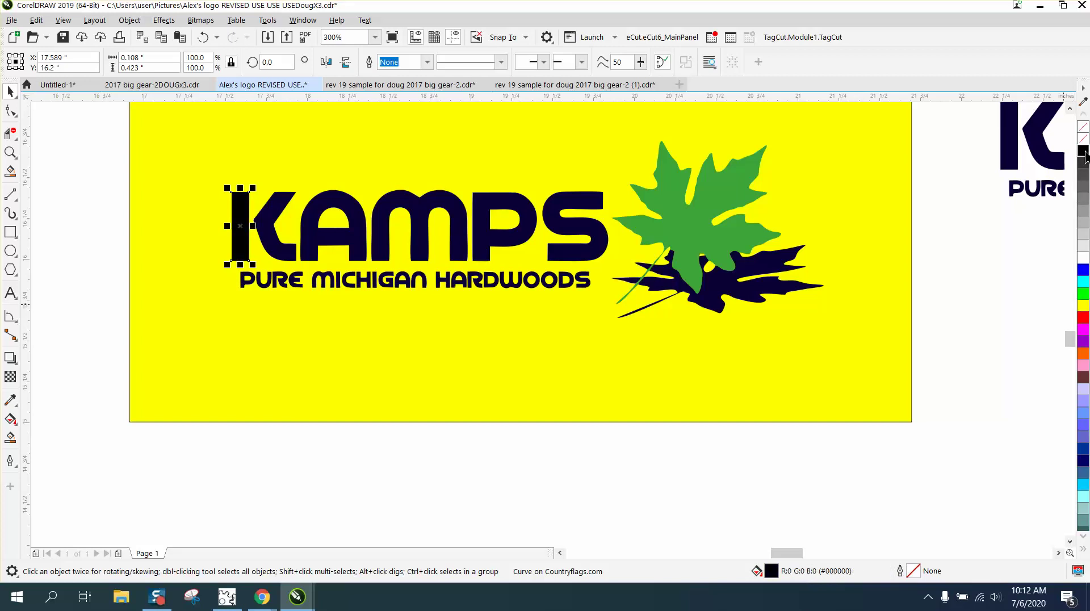
pyautogui.click(10, 153)
pyautogui.moveTo(223, 202); pyautogui.dragTo(373, 277)
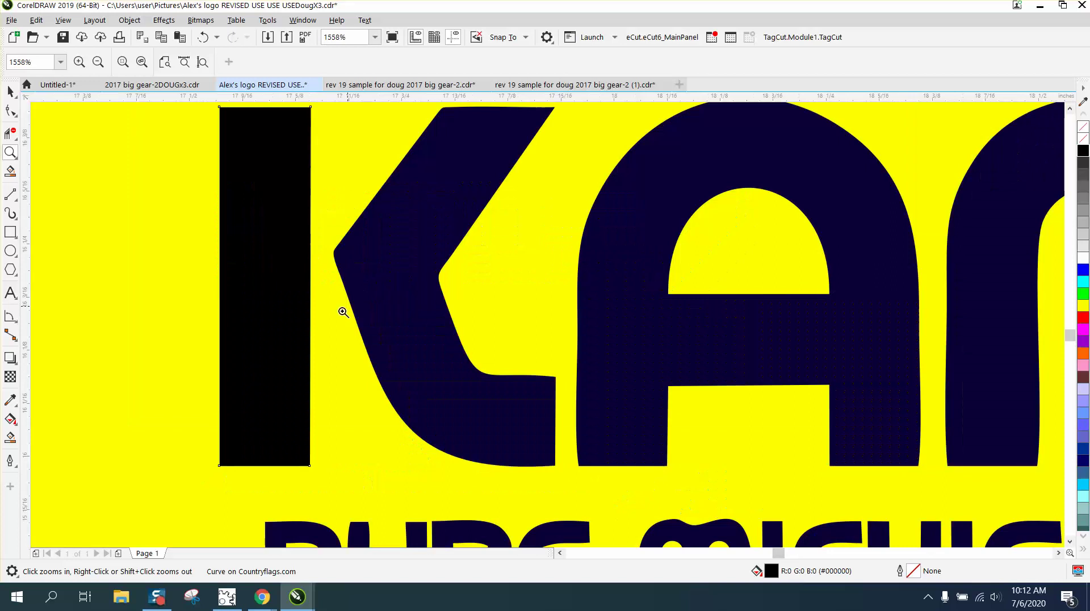
pyautogui.rightClick(117, 193)
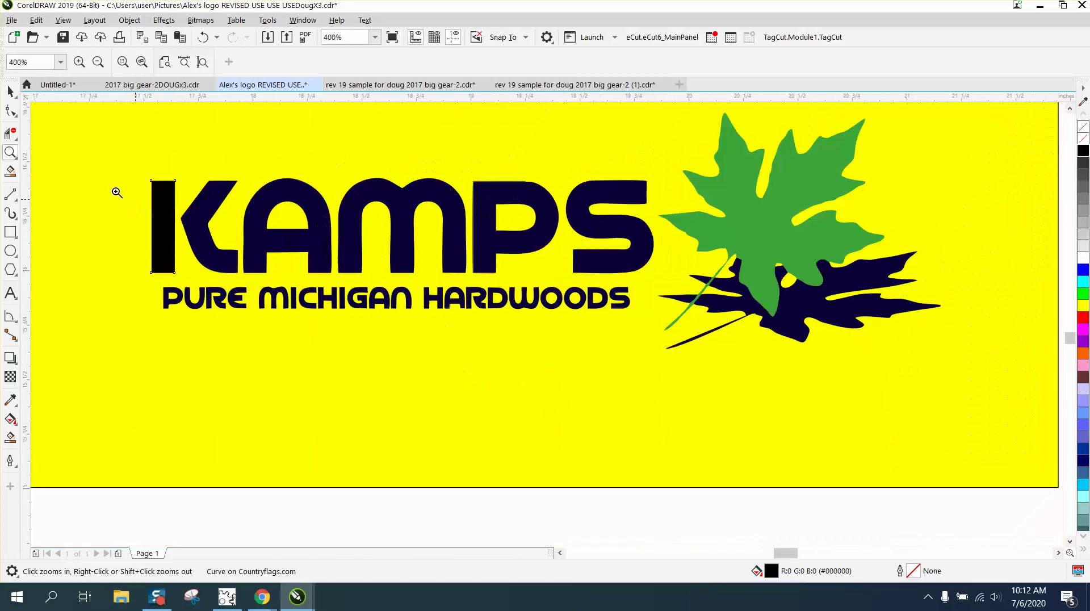
# - Marquee-select the extra KAMPS logo on the right and delete it
pyautogui.click(10, 91)
pyautogui.scroll(-1, 415, 276)
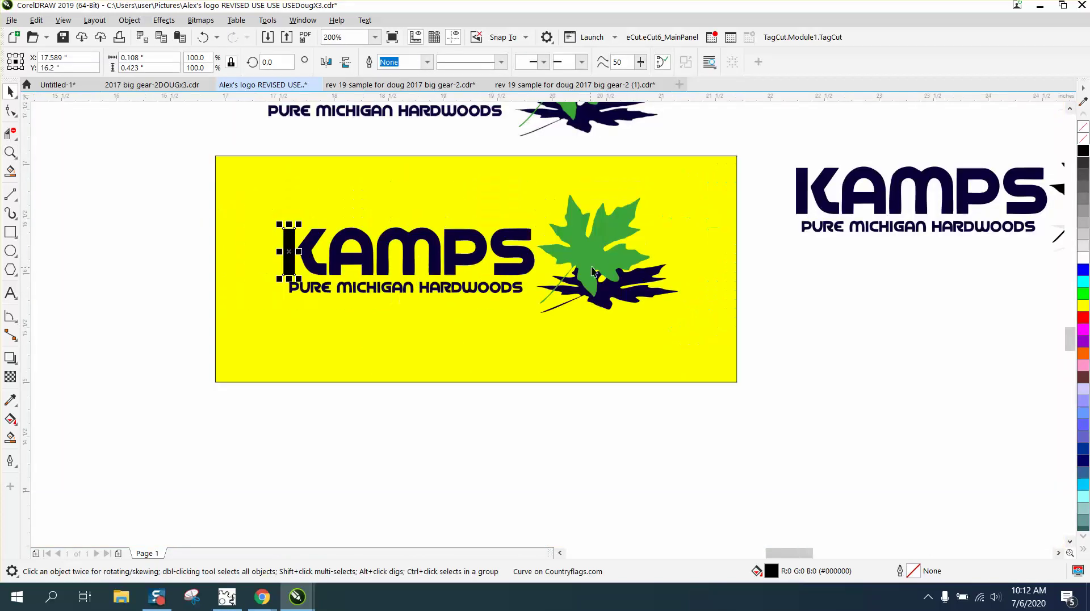
pyautogui.scroll(-1, 807, 189)
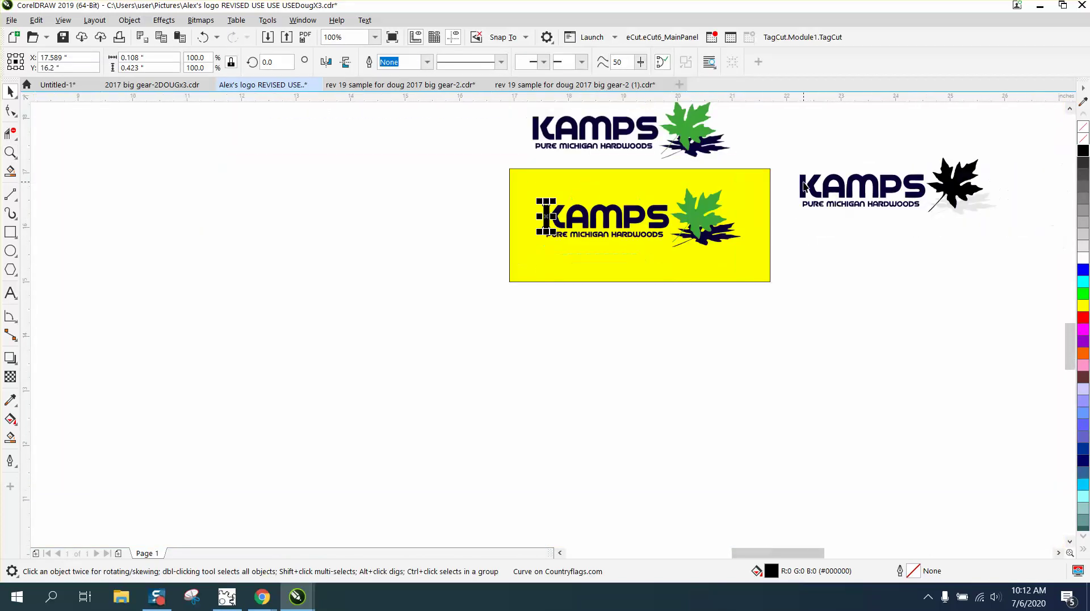
pyautogui.moveTo(789, 152); pyautogui.dragTo(1007, 244)
pyautogui.press('Delete')
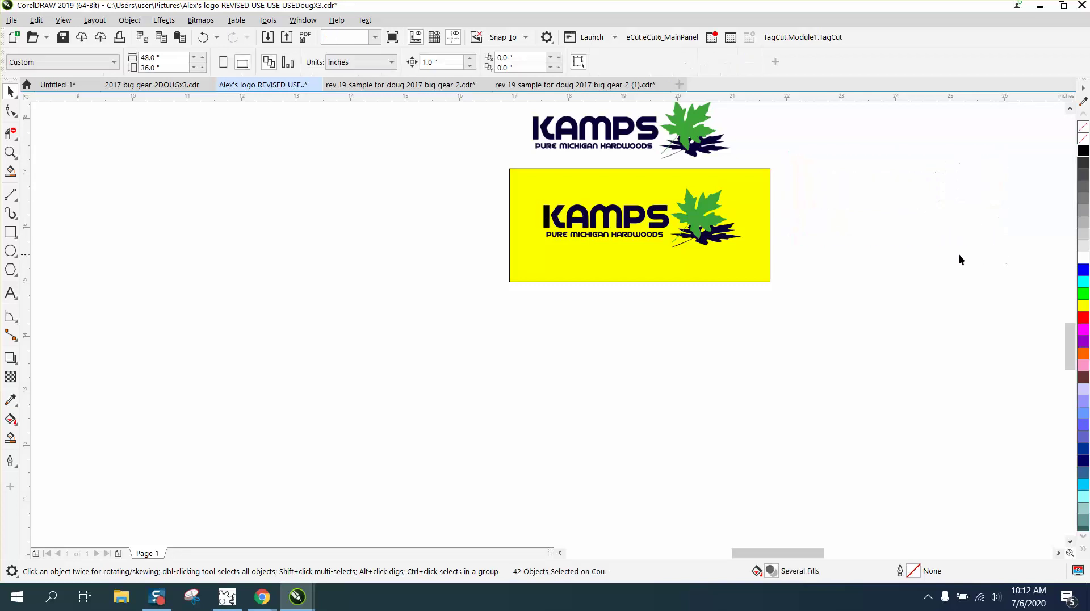
# - Zoom in closely on the maple leaf, its shadow and stem
pyautogui.click(10, 152)
pyautogui.moveTo(676, 220); pyautogui.dragTo(702, 257)
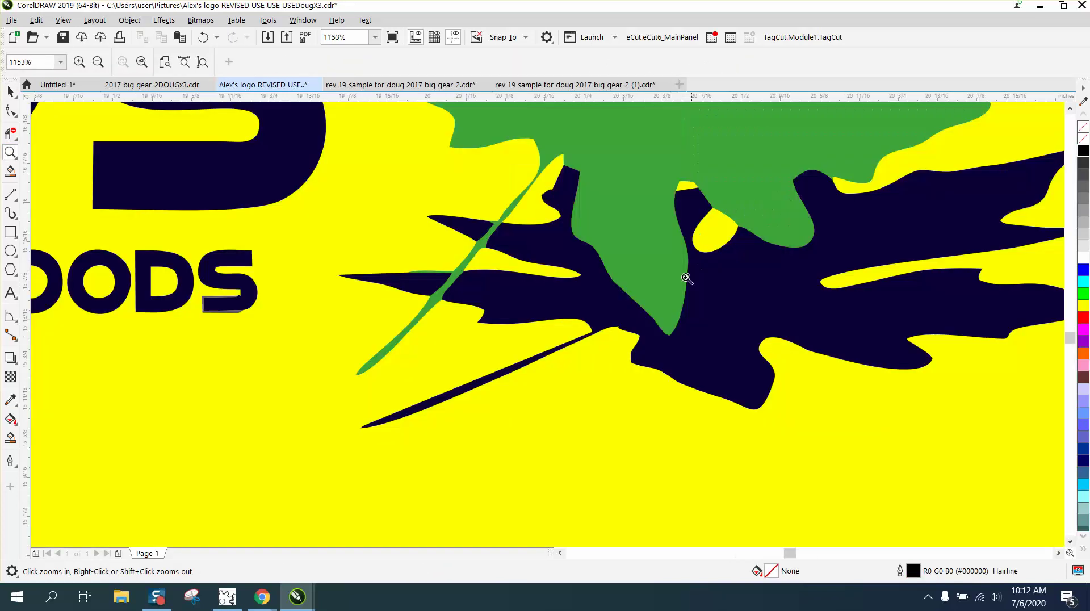
pyautogui.moveTo(458, 233); pyautogui.dragTo(531, 287)
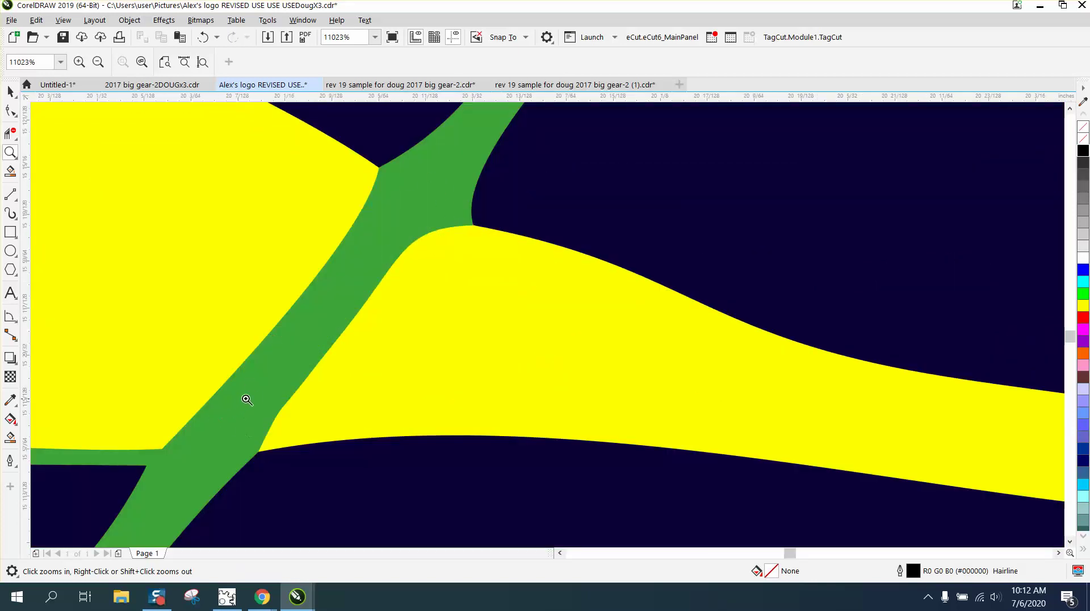
pyautogui.scroll(-5, 278, 366)
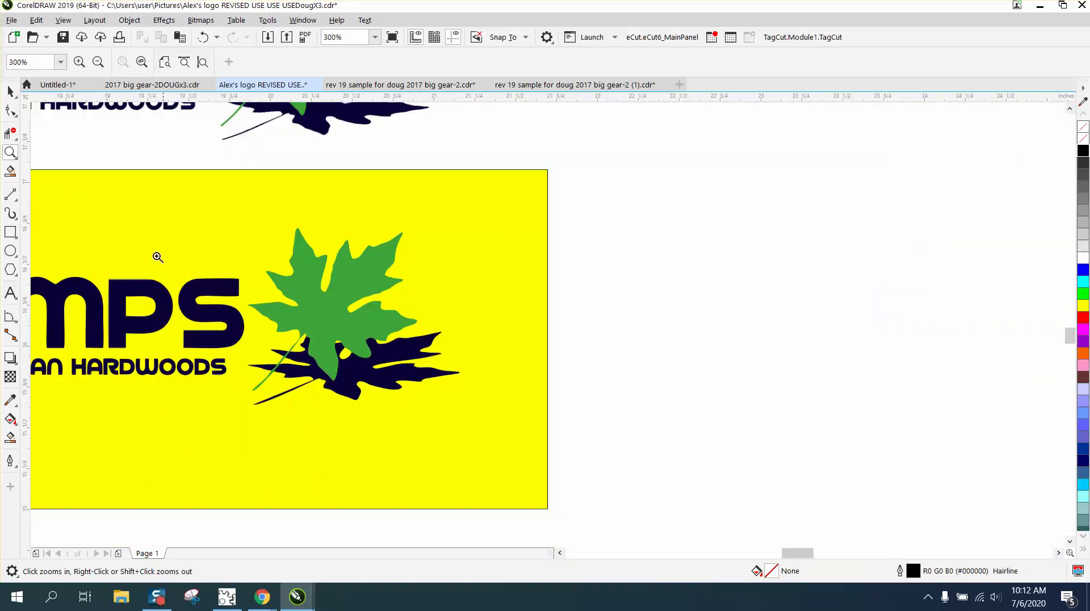
# - Stretch the yellow panel wider to the right
pyautogui.click(10, 91)
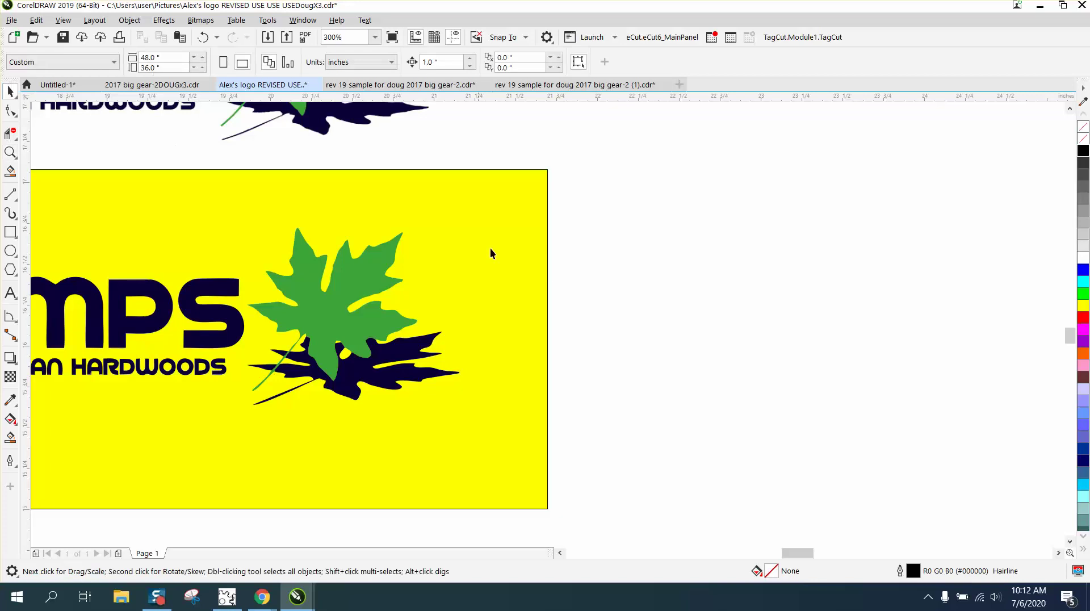
pyautogui.click(547, 290)
pyautogui.moveTo(549, 339); pyautogui.dragTo(951, 346)
# - Move the green maple leaf one inch right and fill it pure black
pyautogui.click(397, 287)
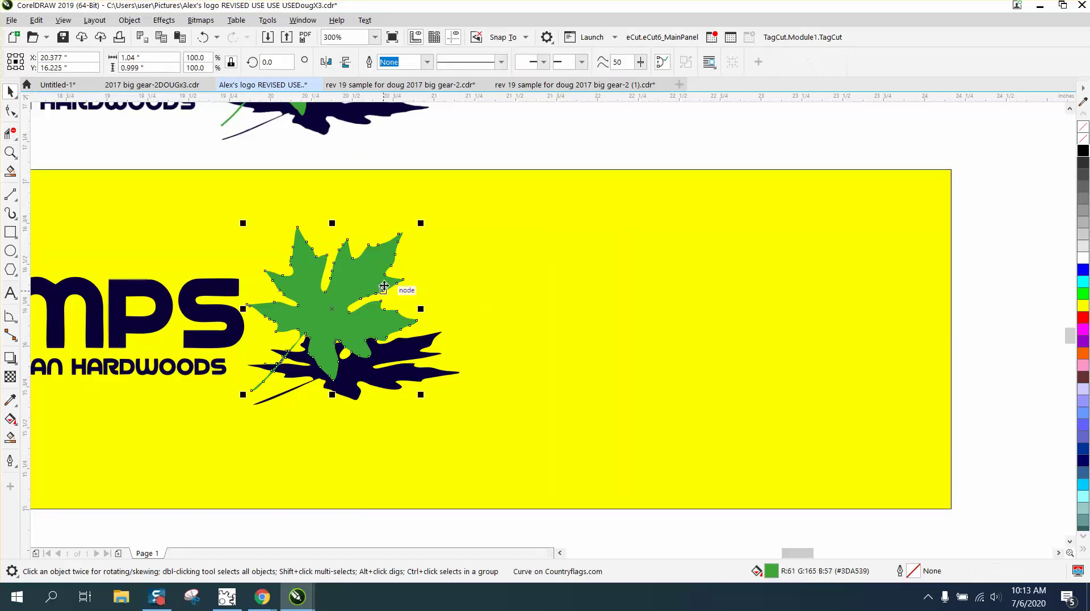
pyautogui.press('Right')
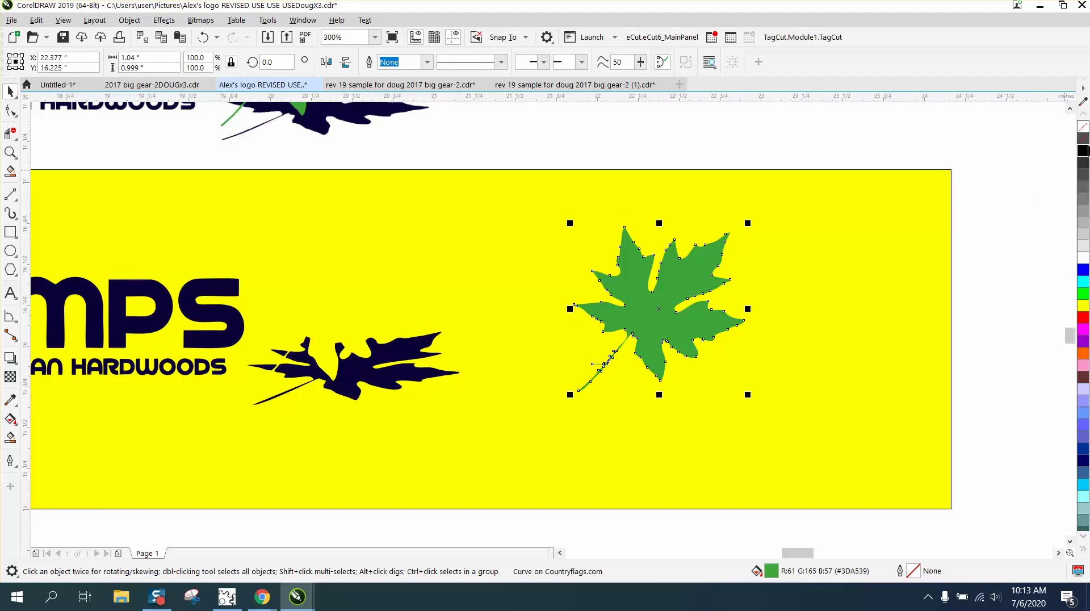
pyautogui.click(1084, 151)
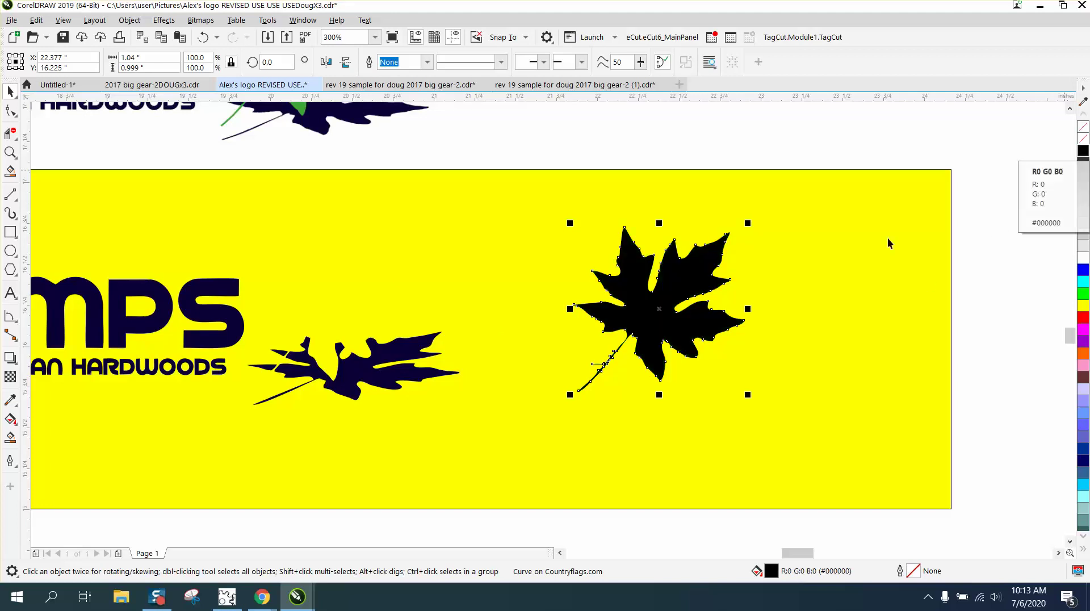
pyautogui.press('Escape')
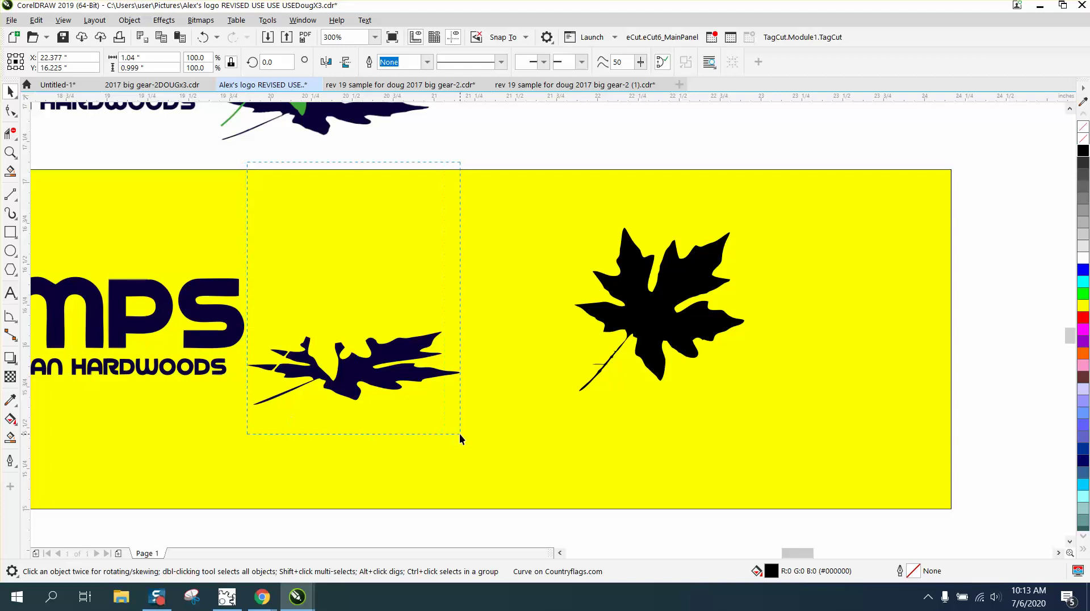
# - Recolour the dark leaf shadow light grey, then undo the change
pyautogui.moveTo(460, 434); pyautogui.dragTo(461, 434)
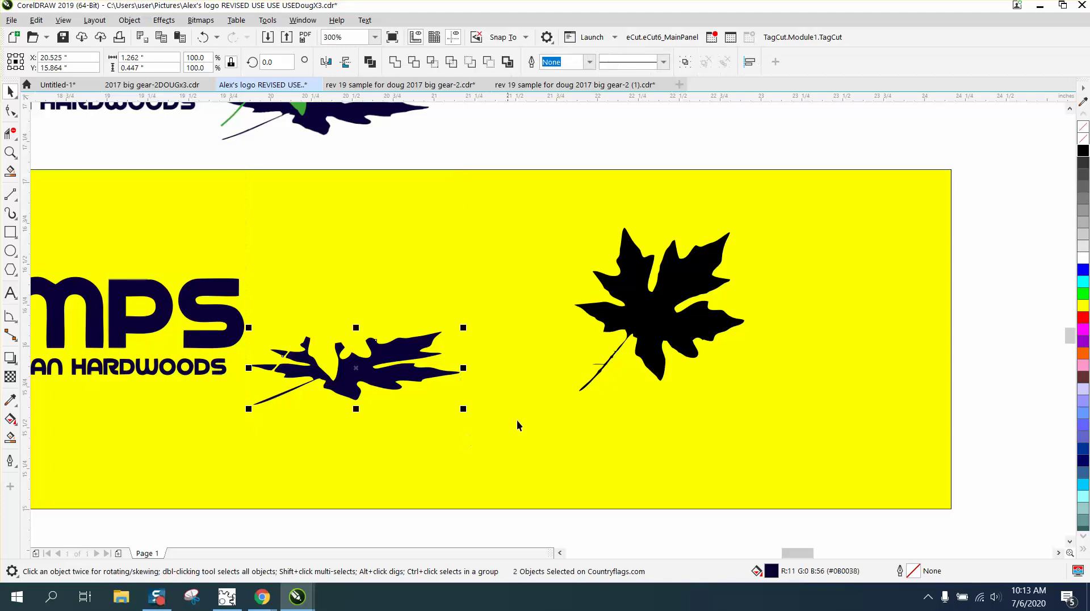
pyautogui.click(1084, 248)
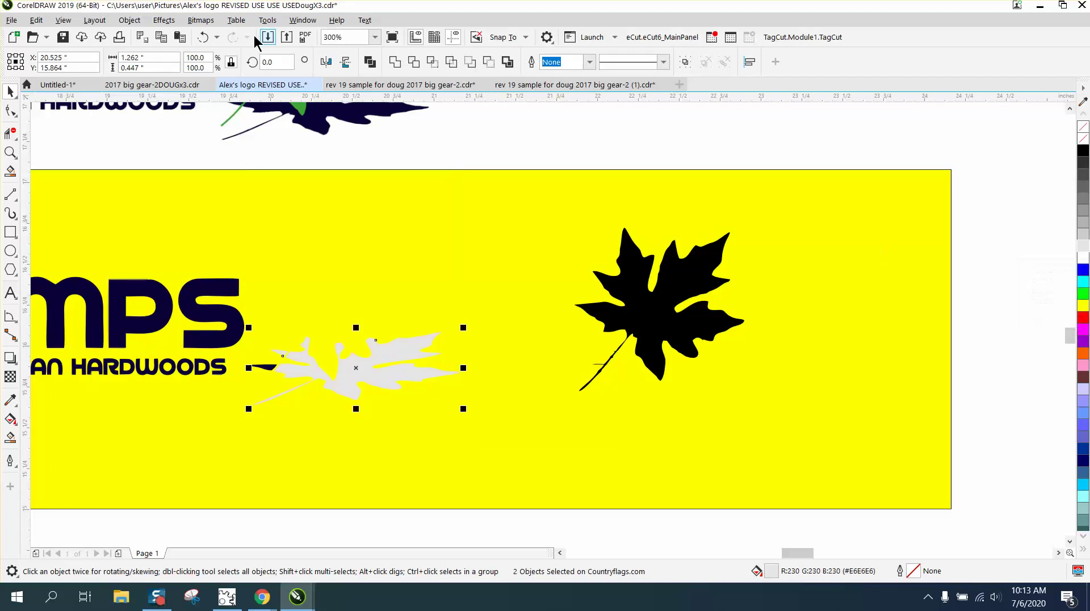
pyautogui.click(202, 38)
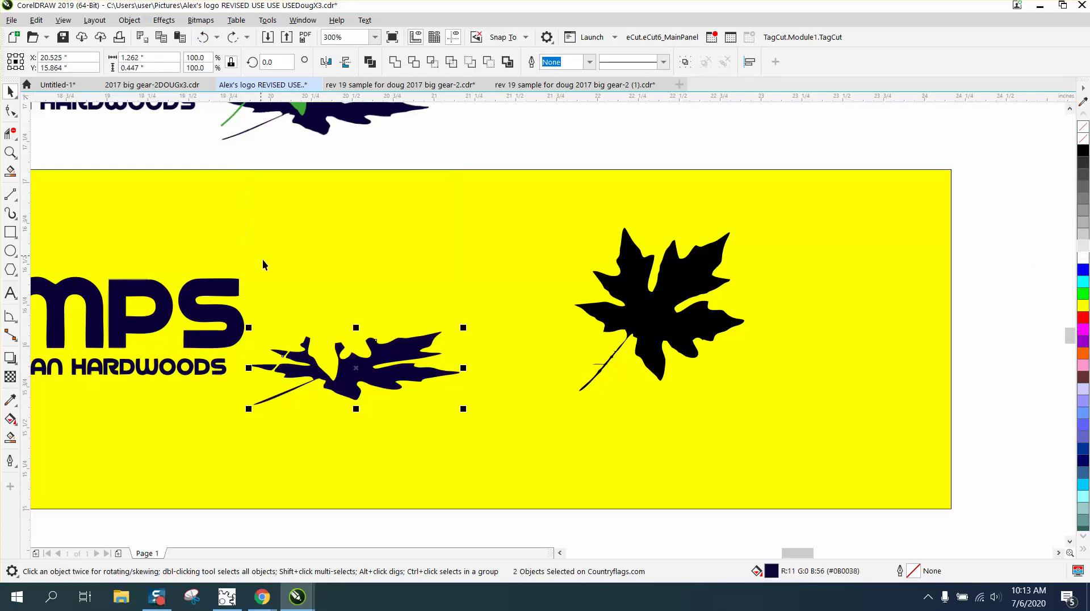
# - Zoom onto the black leaf's stem and delete the thin spike's tip node
pyautogui.click(10, 152)
pyautogui.moveTo(555, 324); pyautogui.dragTo(711, 444)
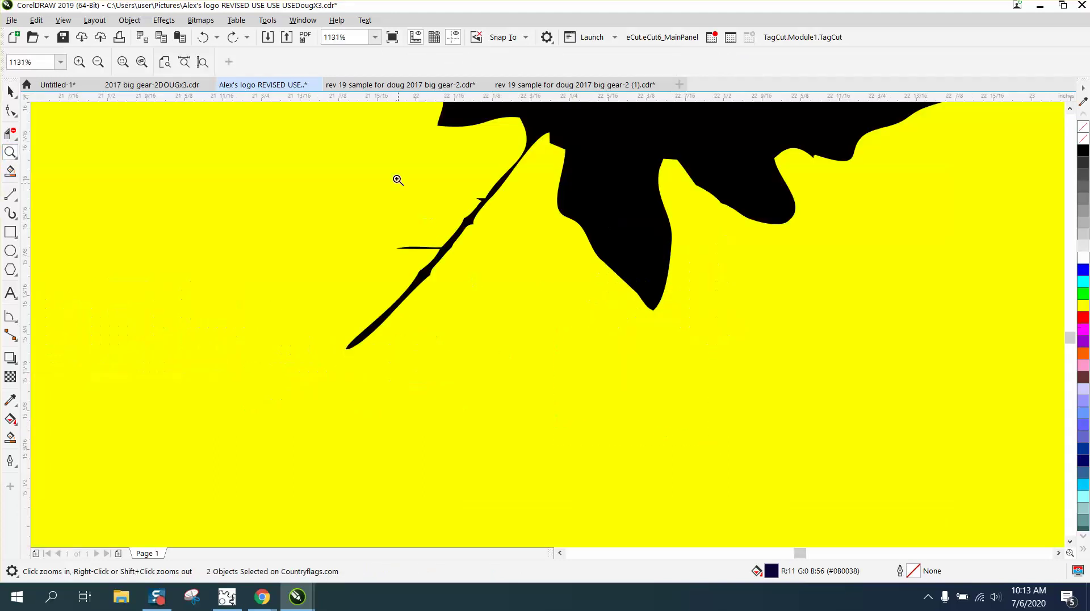
pyautogui.moveTo(352, 165); pyautogui.dragTo(596, 335)
pyautogui.click(10, 110)
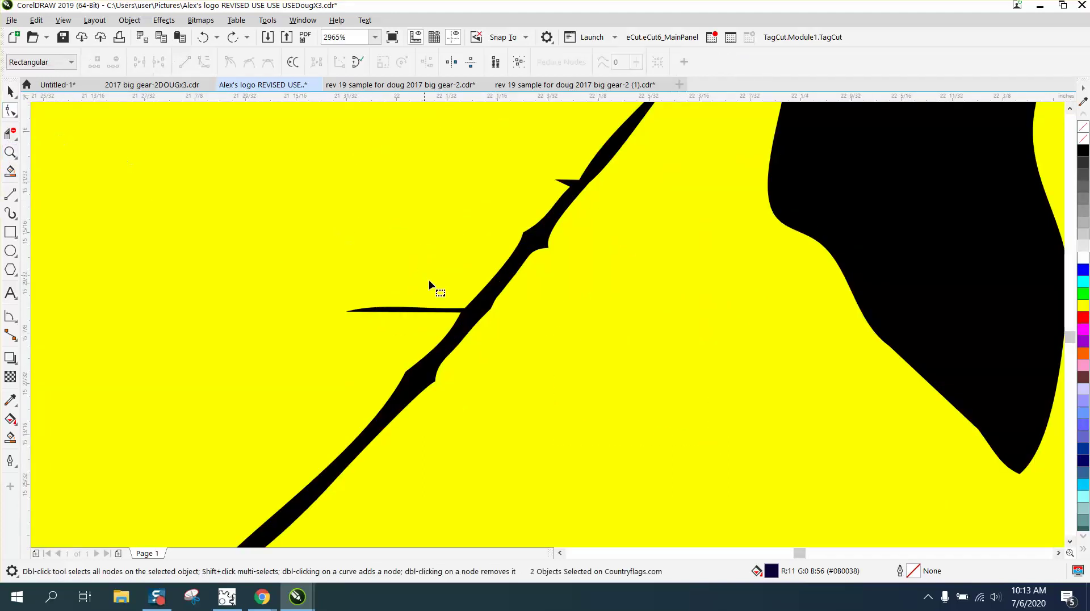
pyautogui.click(469, 316)
pyautogui.moveTo(329, 298); pyautogui.dragTo(369, 321)
pyautogui.press('Delete')
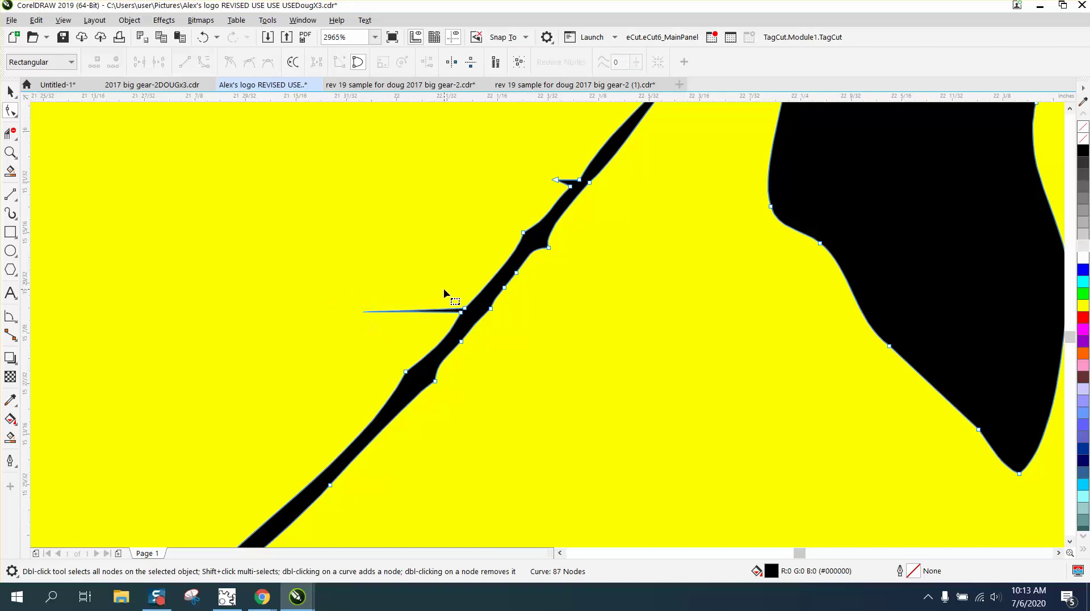
# - Convert the spike-base segment to a line and delete the remaining spike nodes
pyautogui.moveTo(443, 296); pyautogui.dragTo(481, 335)
pyautogui.rightClick(464, 310)
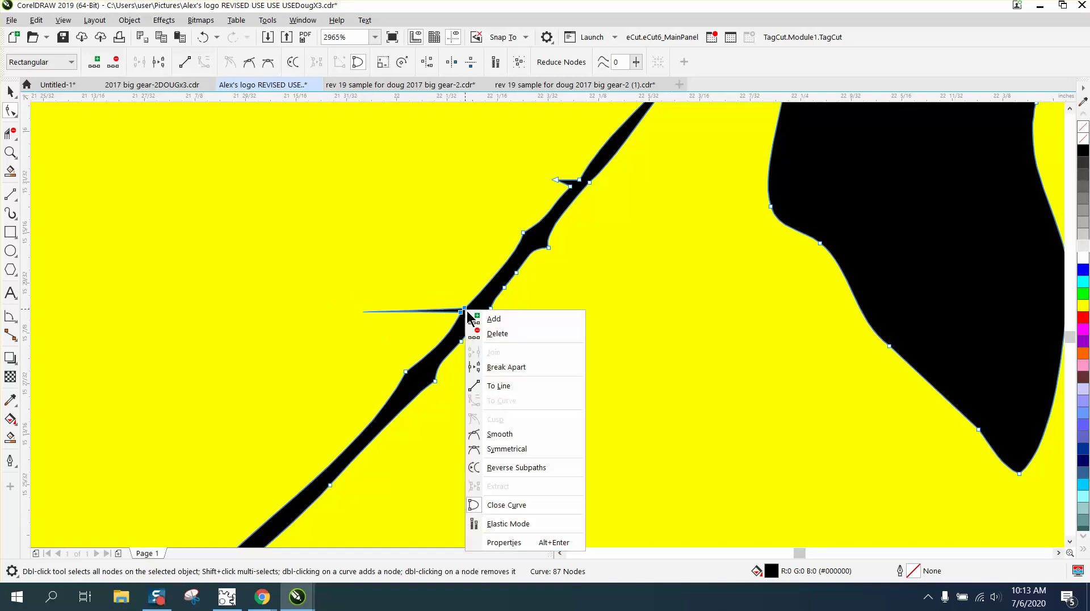
pyautogui.click(503, 379)
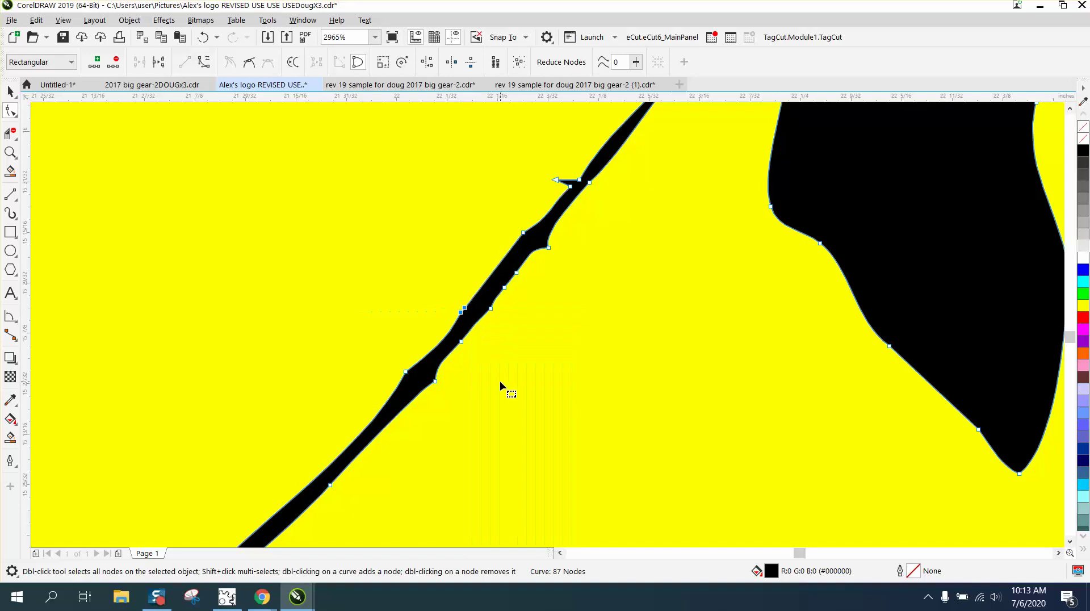
pyautogui.doubleClick(557, 179)
pyautogui.scroll(-2, 402, 217)
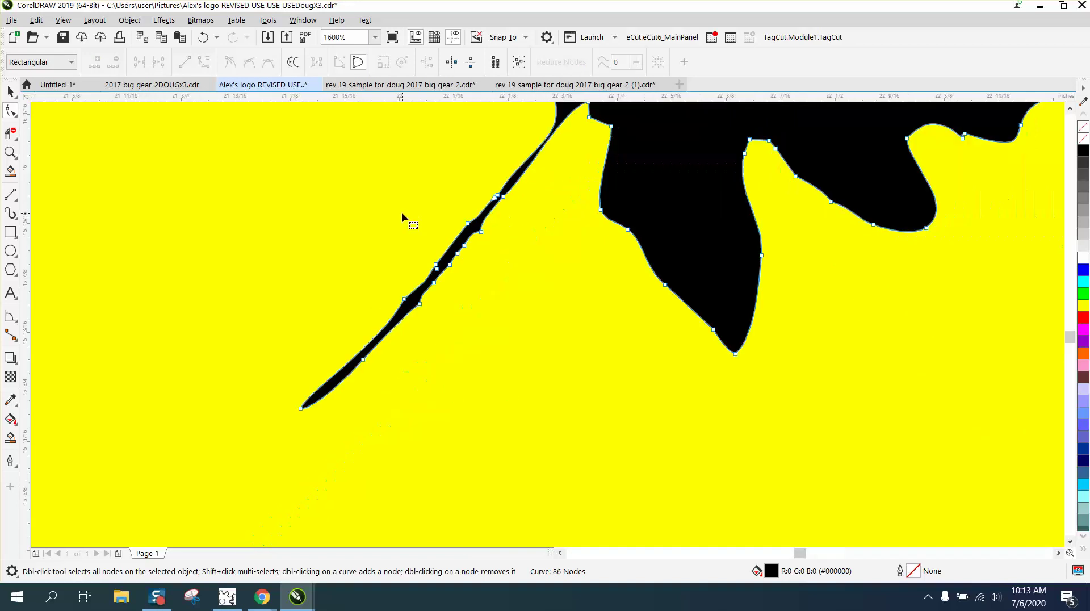
pyautogui.moveTo(563, 343); pyautogui.dragTo(563, 342)
pyautogui.press('Delete')
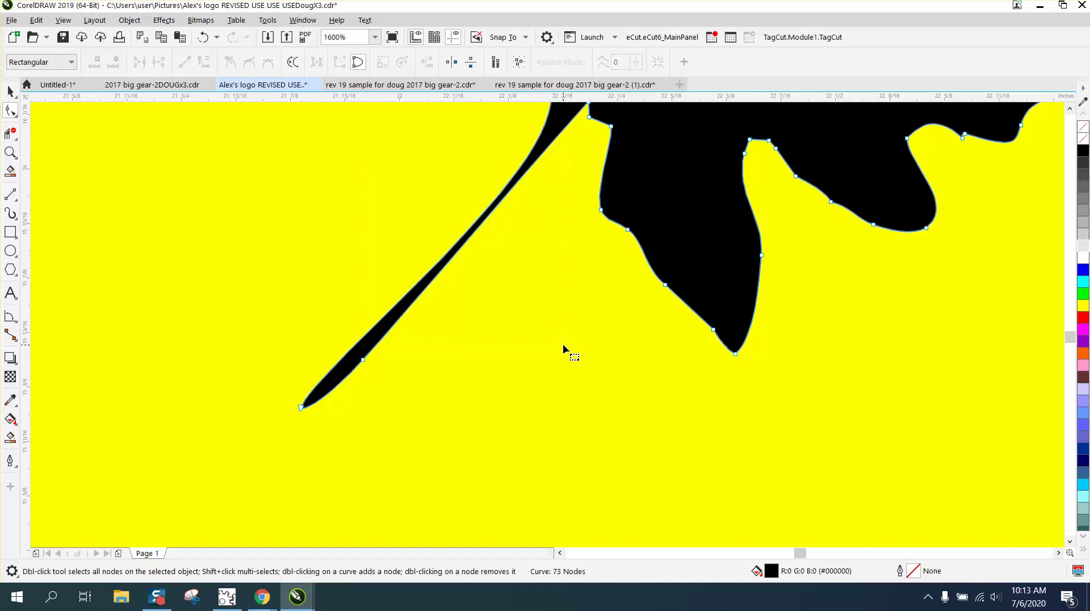
pyautogui.scroll(-1, 560, 348)
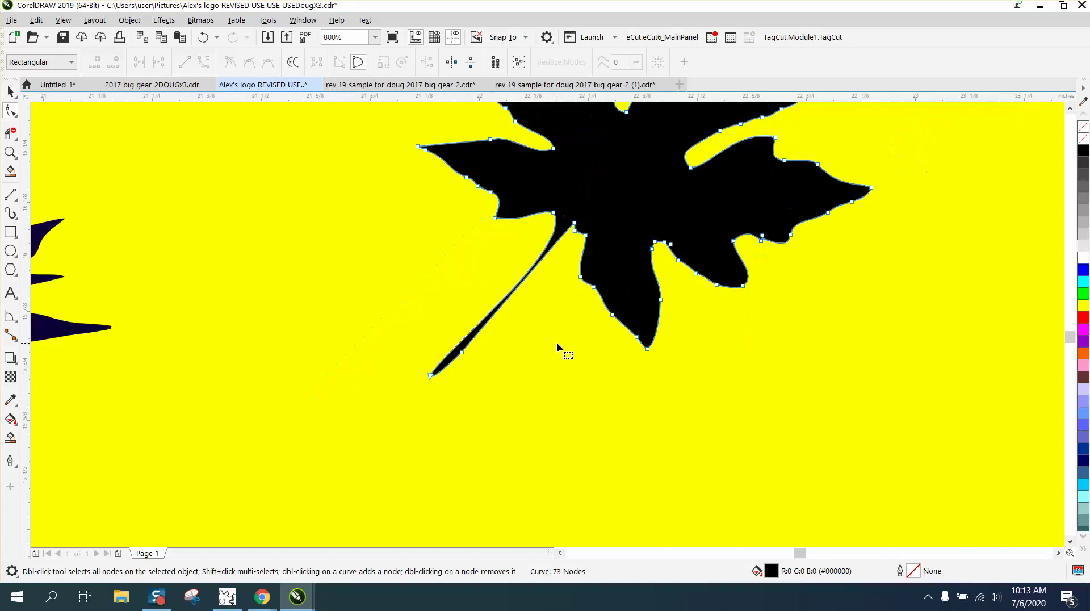
# - Add a node on the stem edge and reshape the curve there
pyautogui.doubleClick(10, 110)
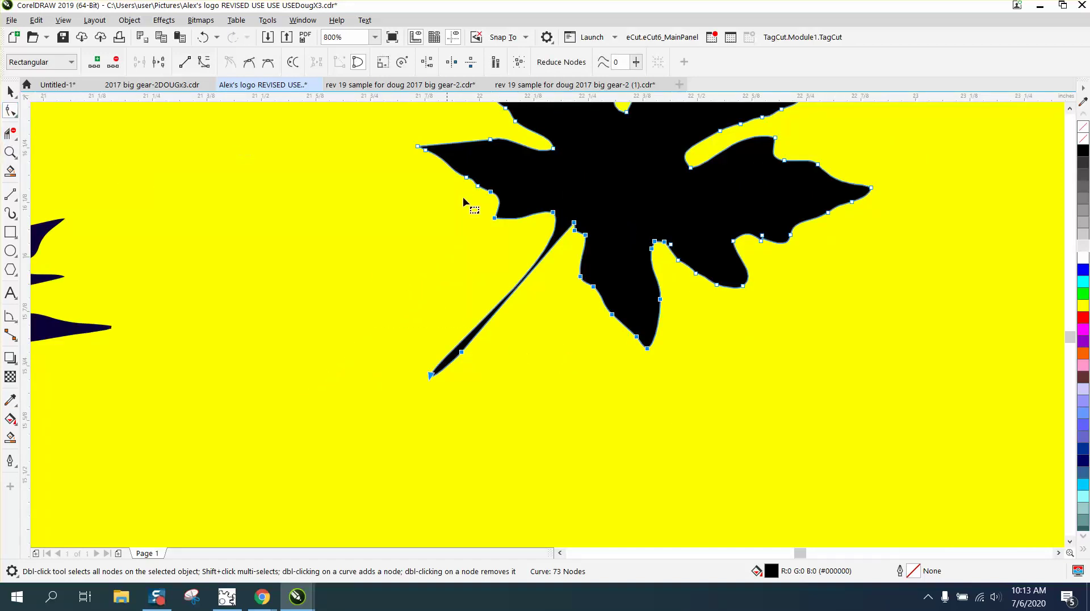
pyautogui.click(543, 258)
pyautogui.doubleClick(540, 256)
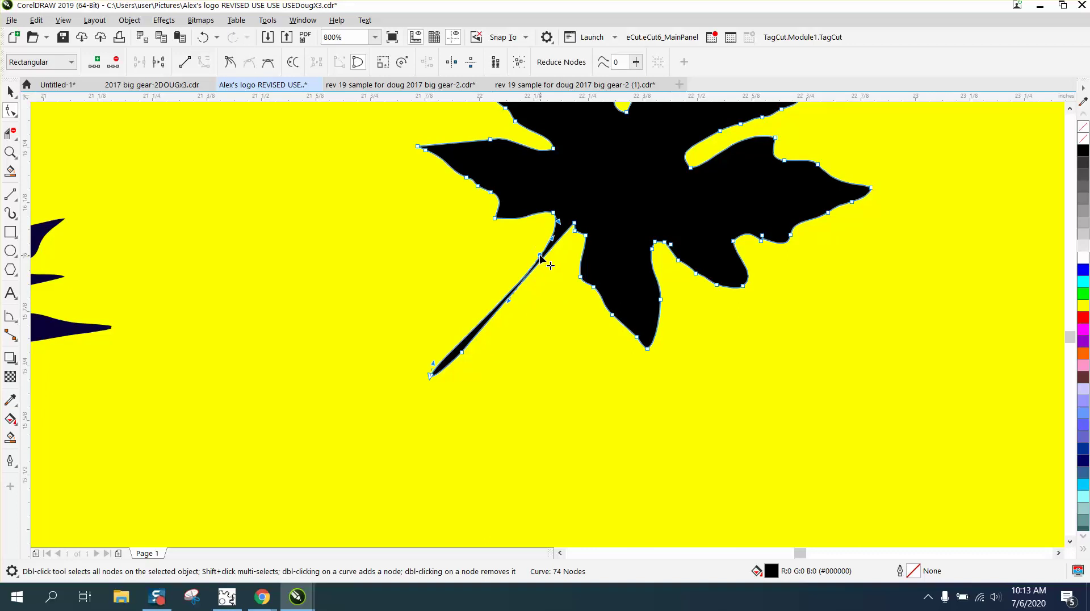
pyautogui.moveTo(509, 301); pyautogui.dragTo(514, 308)
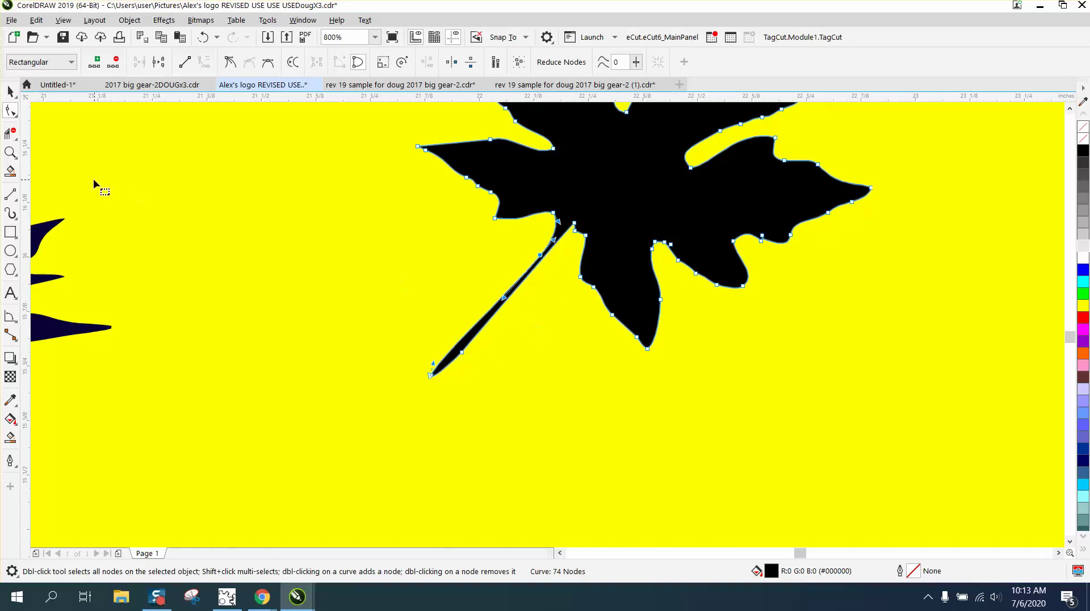
pyautogui.click(11, 153)
# - Fill the small leaf's three objects light grey
pyautogui.rightClick(531, 306)
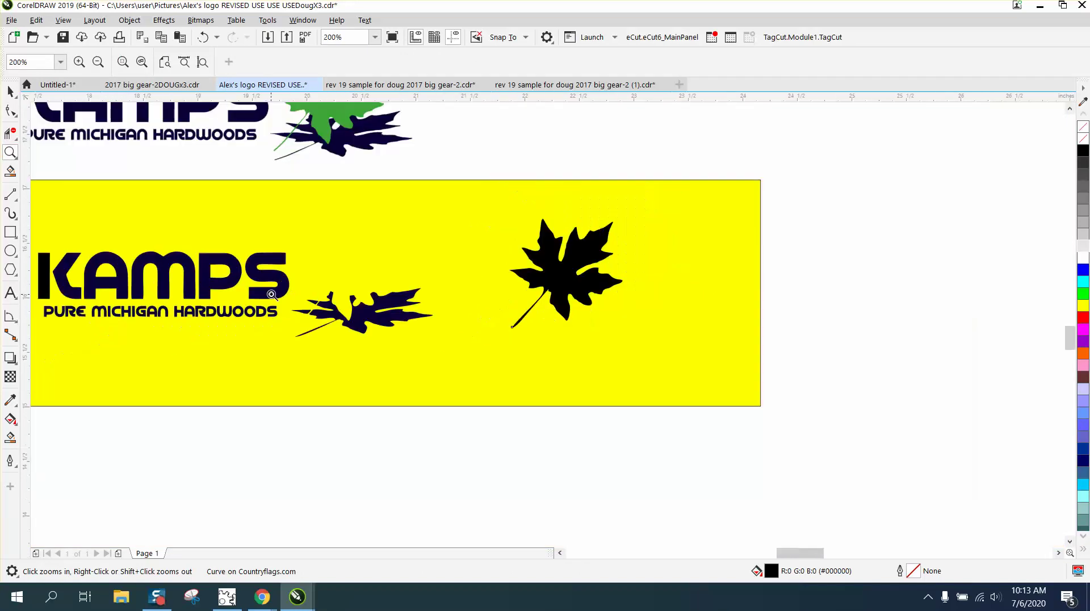
pyautogui.click(10, 90)
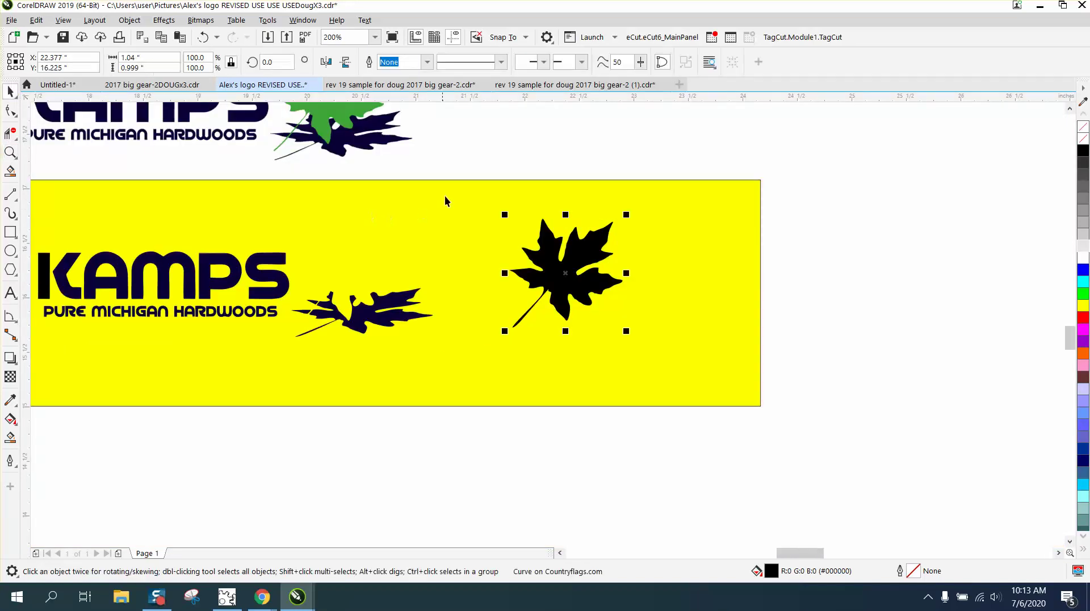
pyautogui.moveTo(452, 168); pyautogui.dragTo(440, 313)
pyautogui.moveTo(291, 369); pyautogui.dragTo(290, 370)
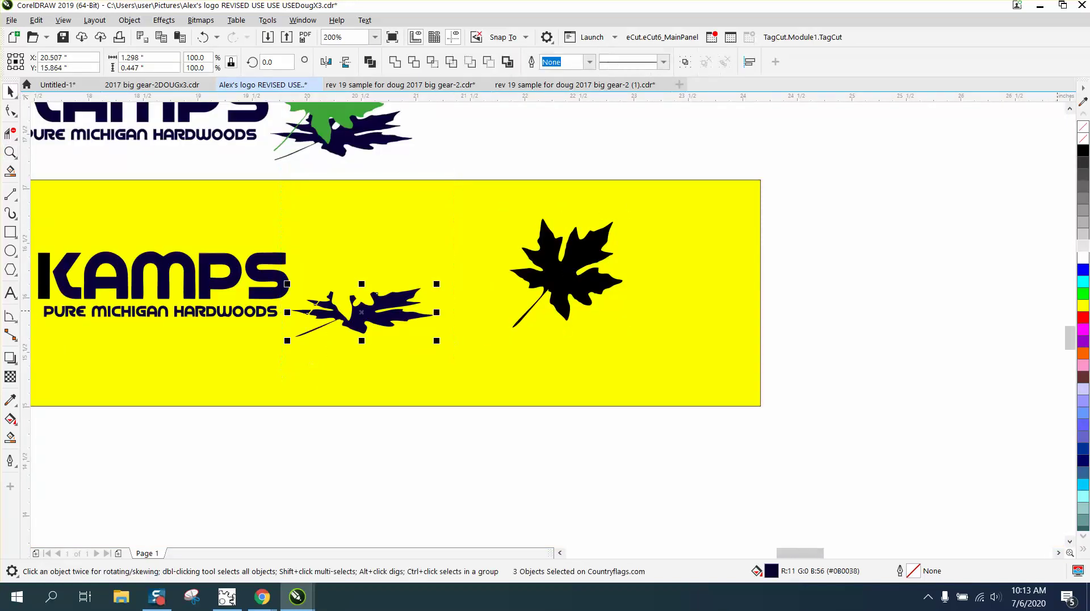
pyautogui.click(1083, 247)
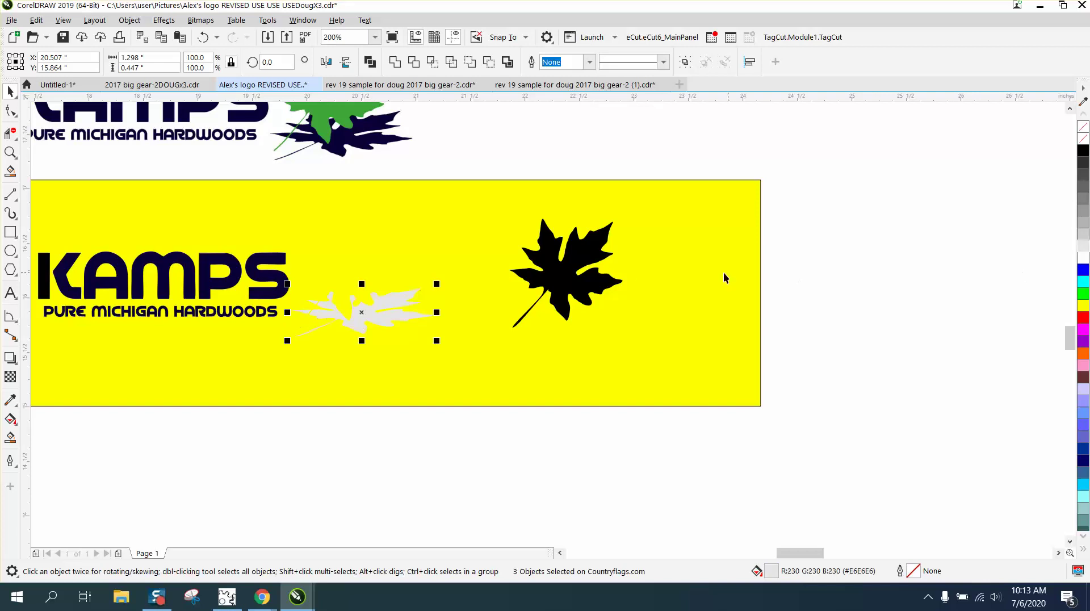
# - Nudge the black leaf two steps left onto the grey leaf
pyautogui.click(583, 264)
pyautogui.press('Left')
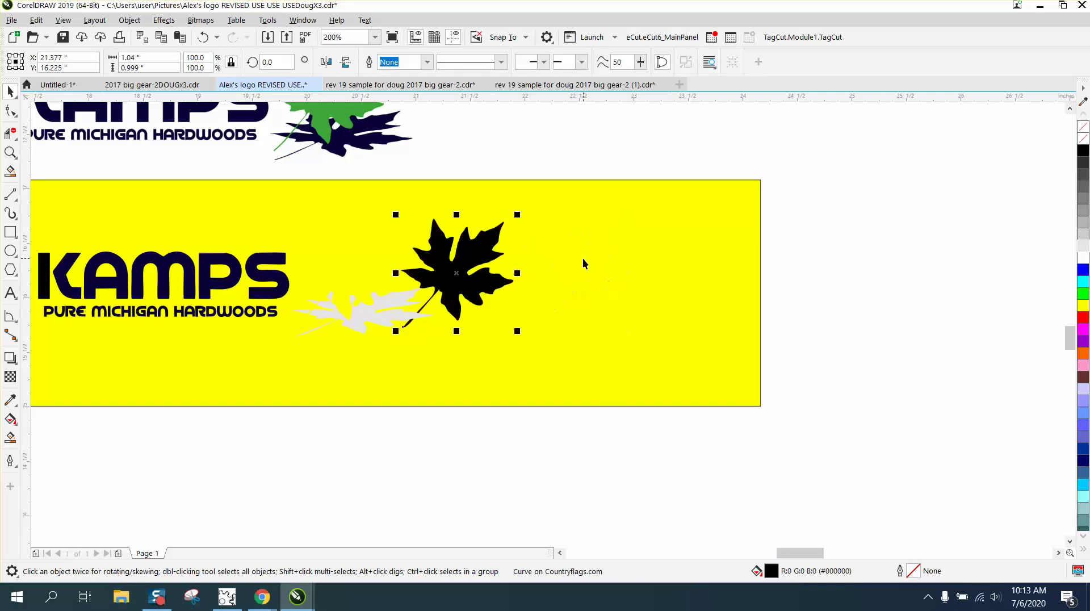
pyautogui.press('Left')
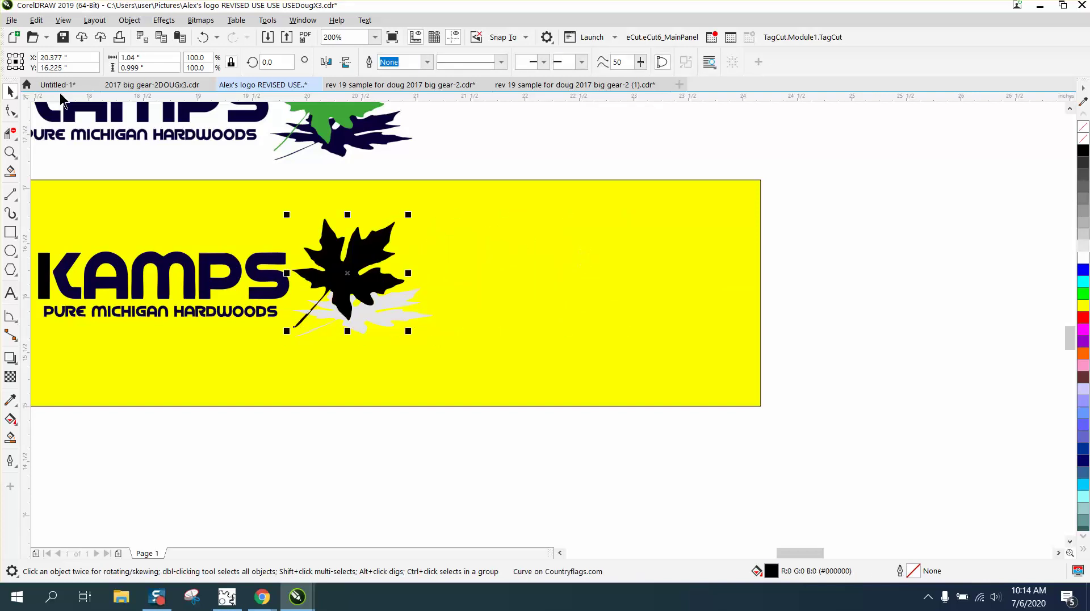
pyautogui.click(10, 152)
pyautogui.moveTo(304, 301); pyautogui.dragTo(350, 330)
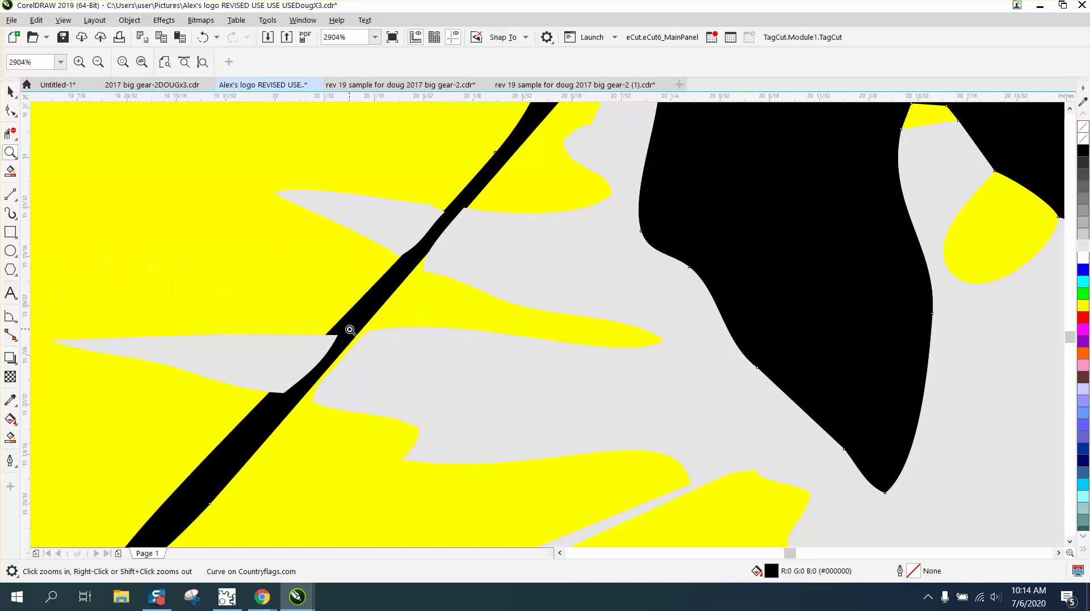
# - Test the black leaf's position by nudging it one inch right and back
pyautogui.click(8, 92)
pyautogui.click(441, 234)
pyautogui.scroll(-4, 449, 237)
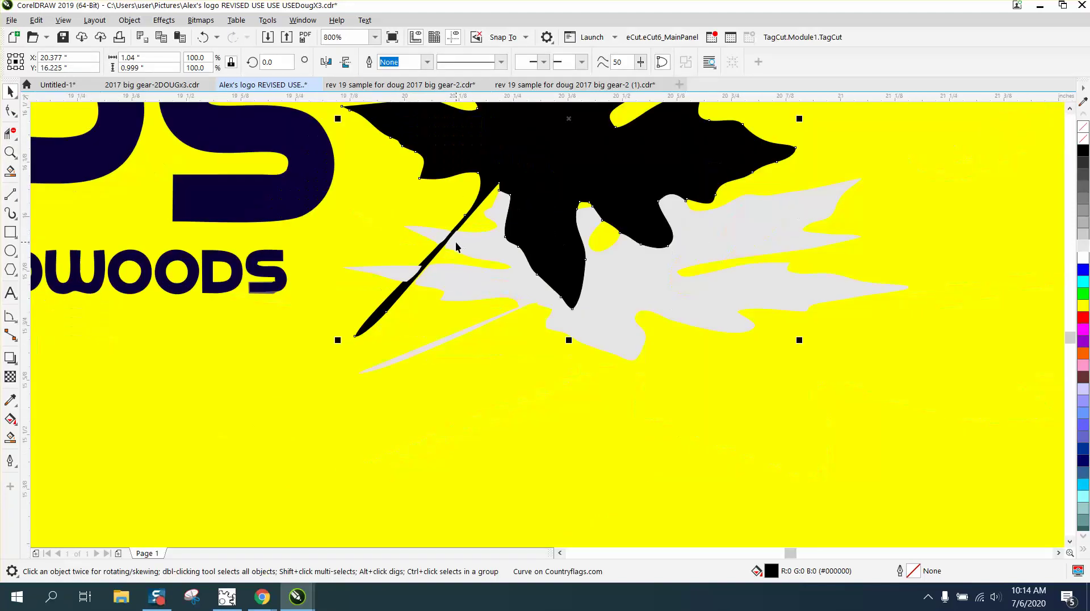
pyautogui.scroll(-2, 346, 301)
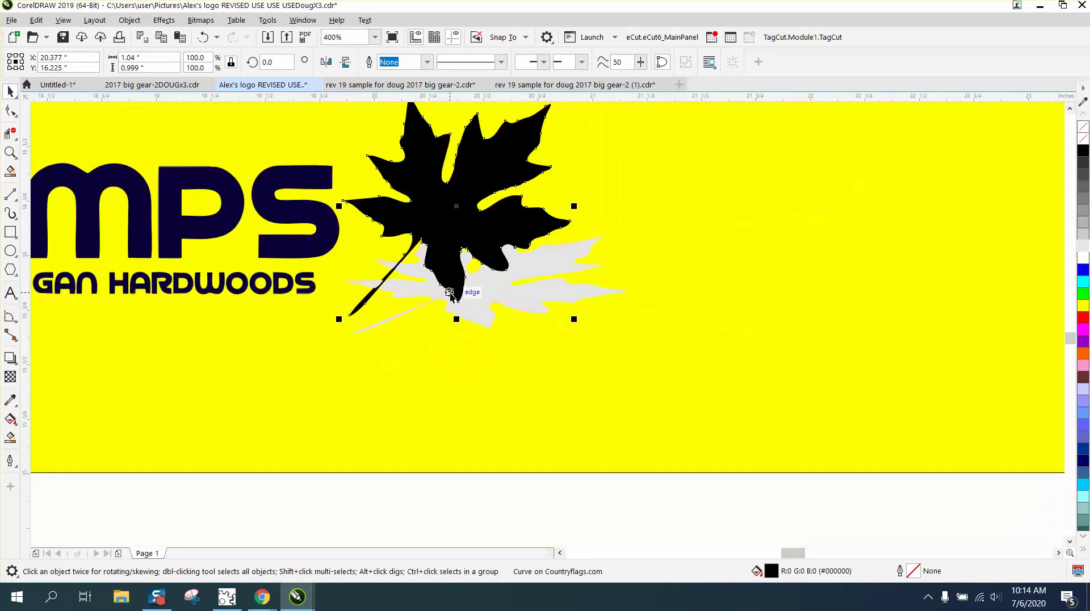
pyautogui.press('Right')
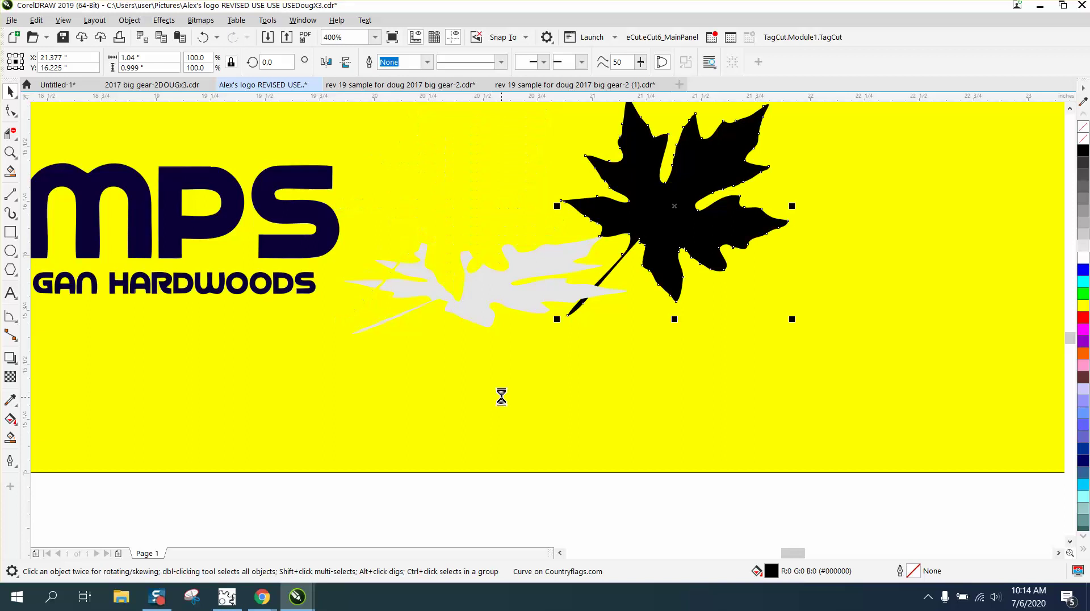
pyautogui.press('Left')
pyautogui.click(533, 498)
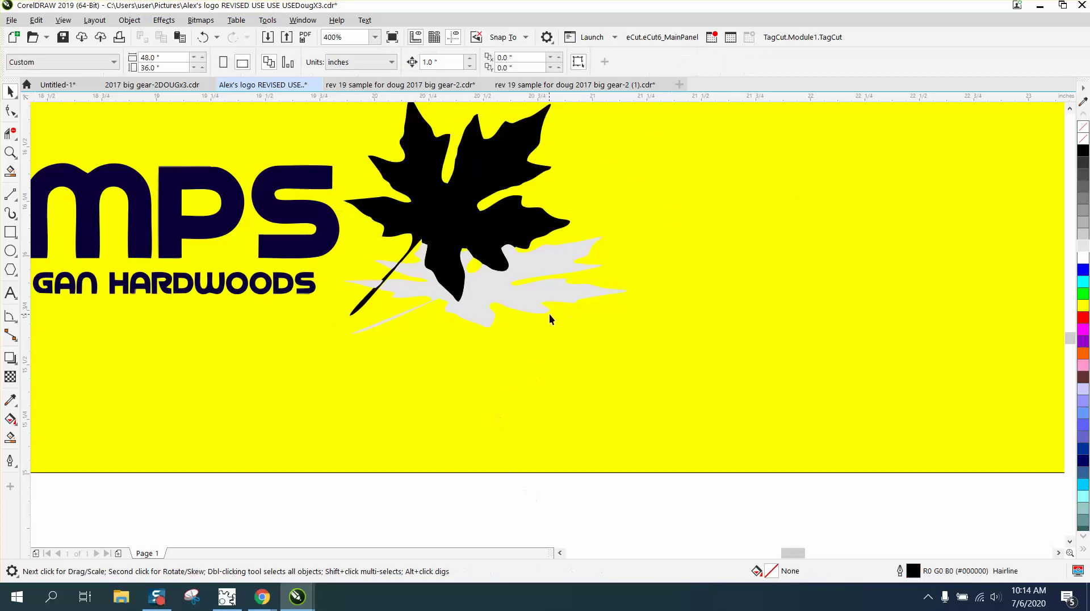
# - Move the grey leaf two inches right, bringing its stray sliver along
pyautogui.click(548, 312)
pyautogui.click(518, 301)
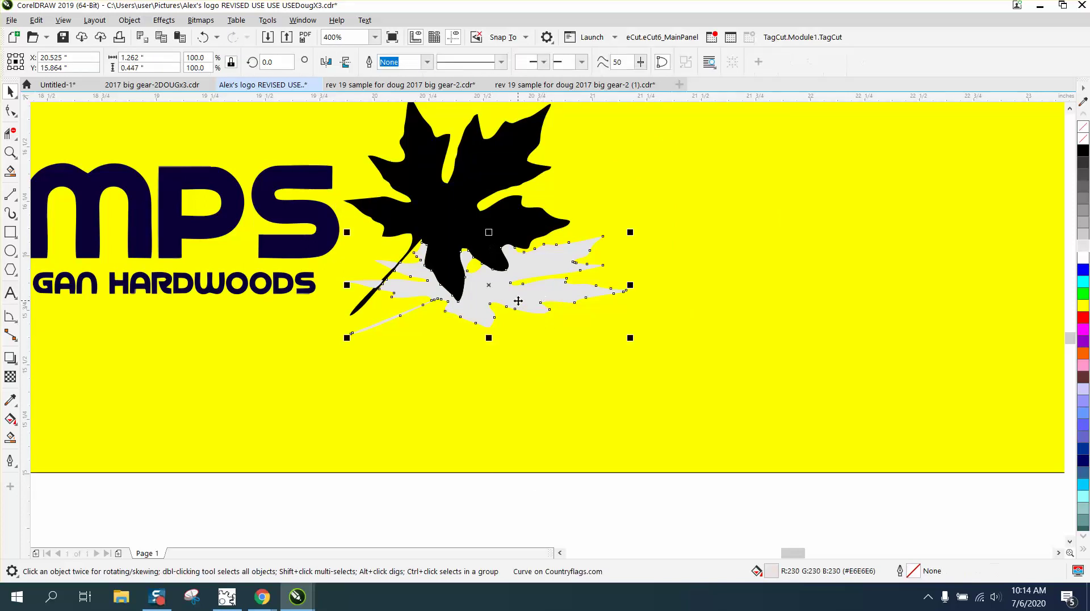
pyautogui.press('Right')
pyautogui.press('Right')
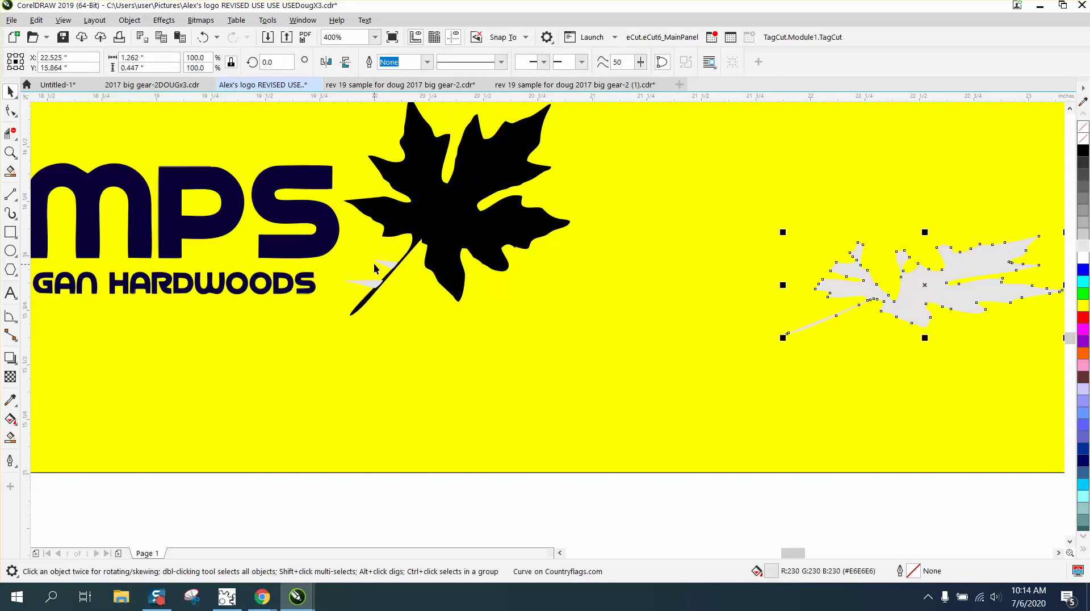
pyautogui.click(387, 265)
pyautogui.press('Right')
pyautogui.press('Right')
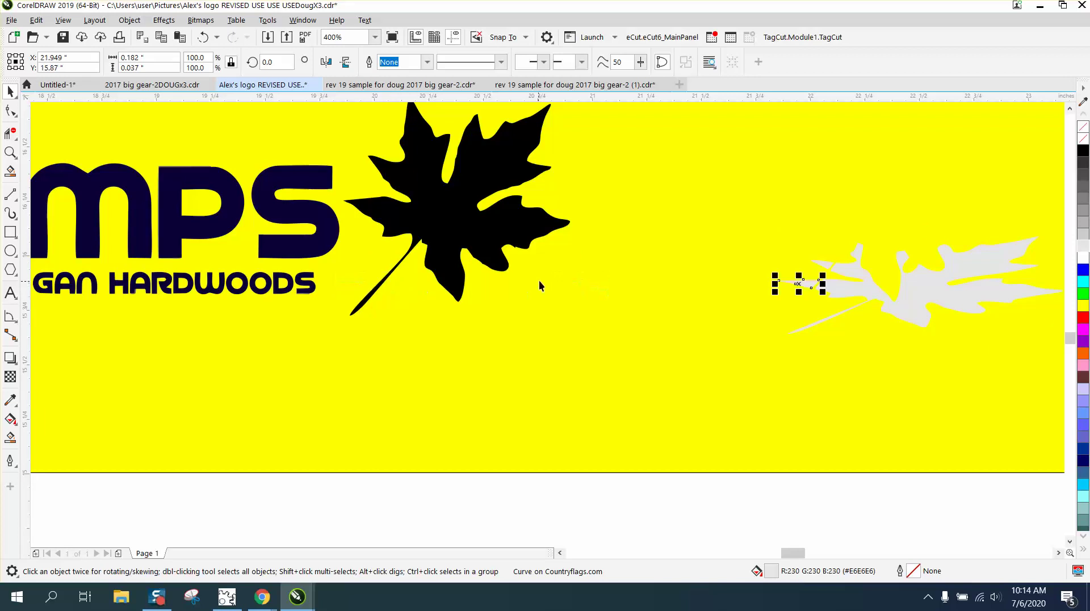
pyautogui.scroll(-1, 553, 273)
# - Delete the yellow background and make the shadow leaf an unfilled black hairline outline
pyautogui.click(671, 199)
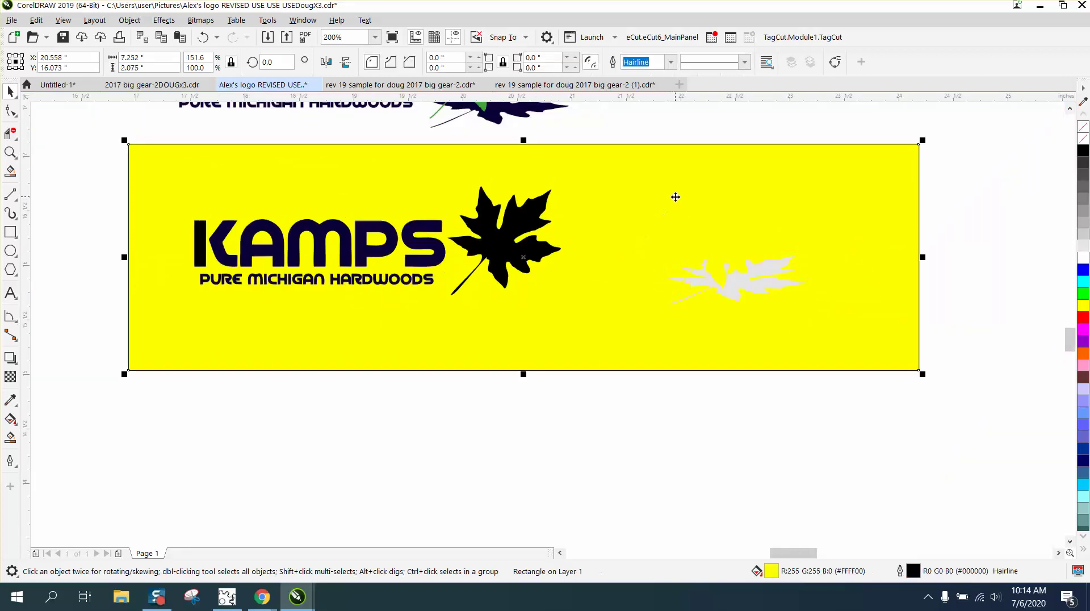
pyautogui.press('Delete')
pyautogui.moveTo(662, 214); pyautogui.dragTo(817, 347)
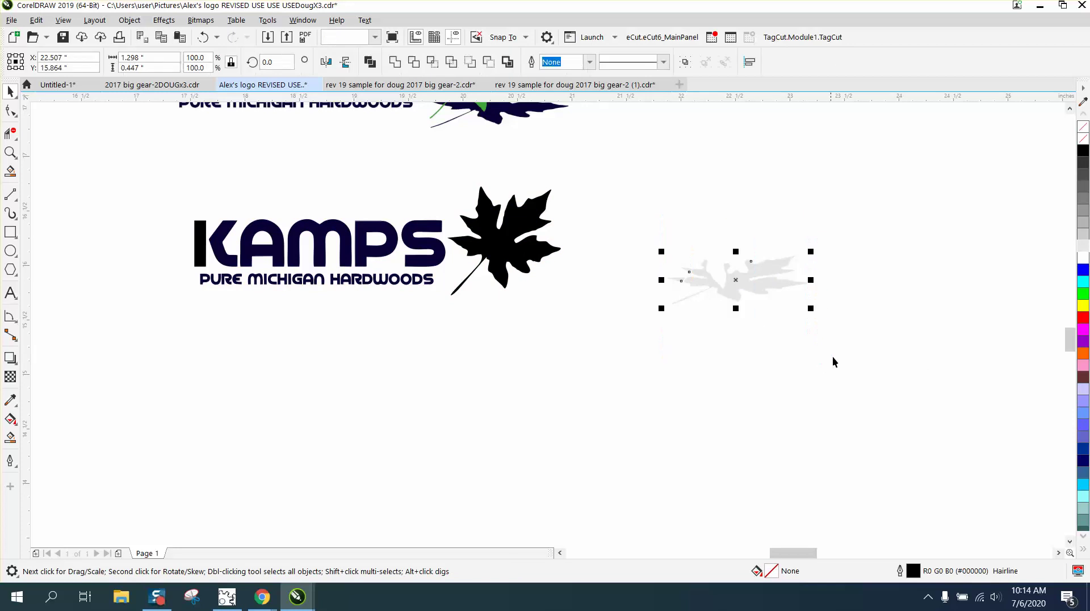
pyautogui.click(1084, 152)
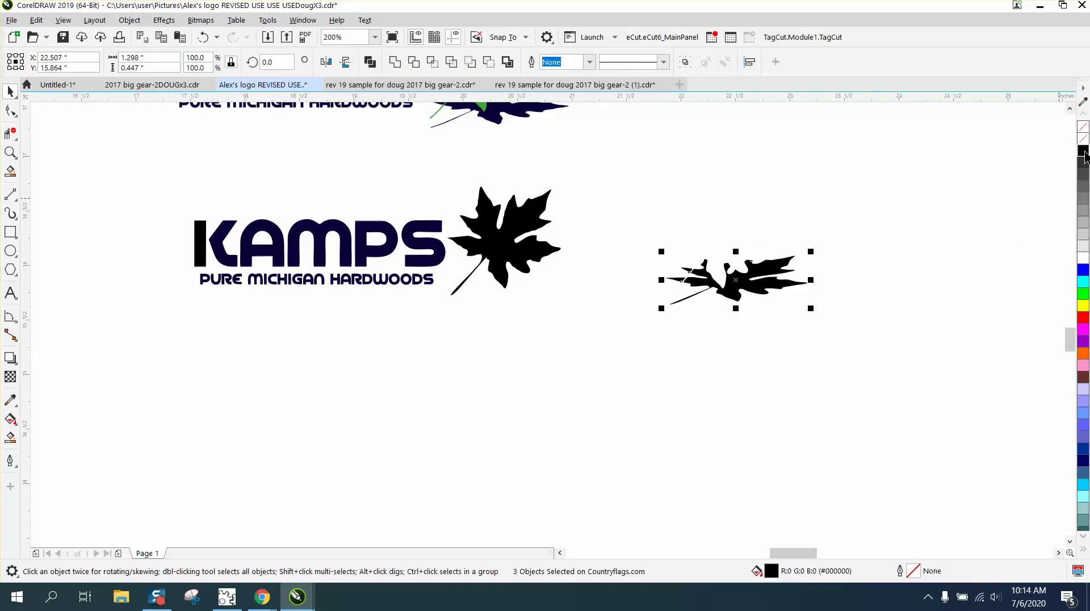
pyautogui.click(1083, 126)
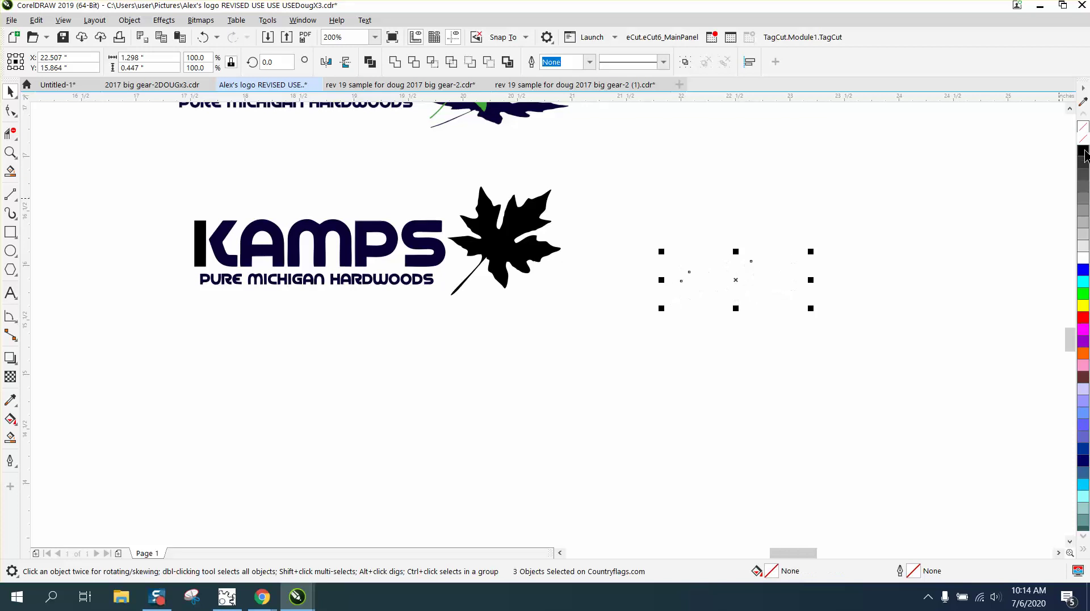
pyautogui.rightClick(1083, 151)
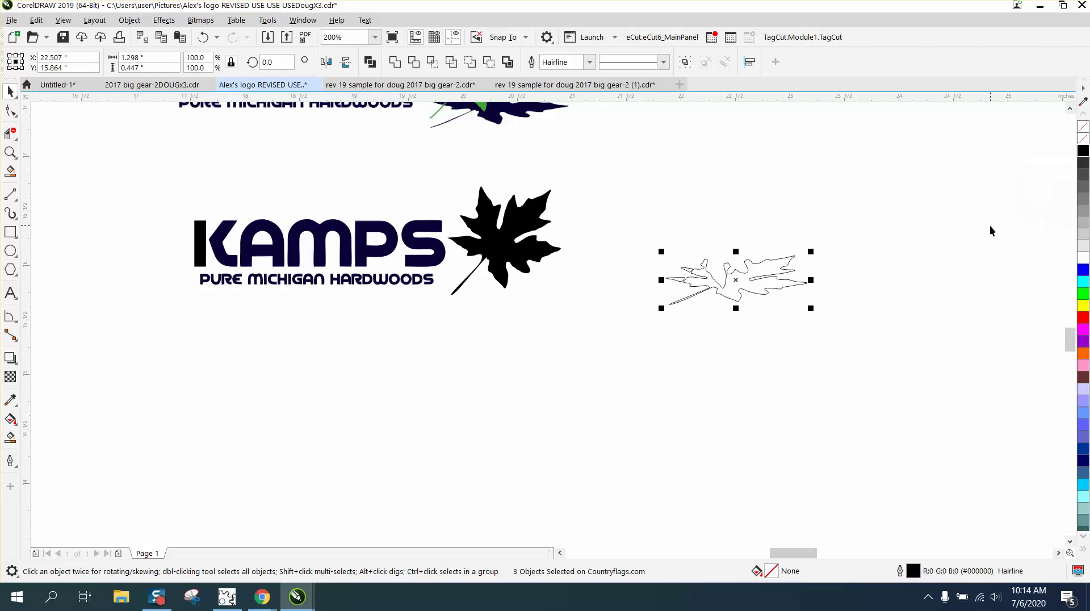
# - Nudge the outline leaf two inches left onto the black leaf and zoom on the stem
pyautogui.press('Left')
pyautogui.press('Left')
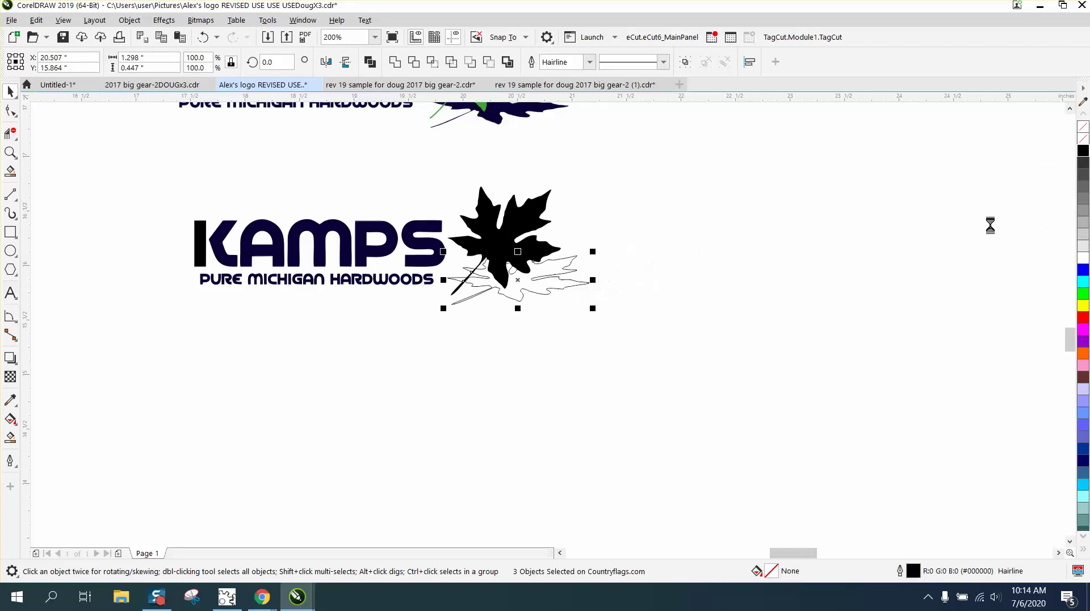
pyautogui.click(11, 152)
pyautogui.moveTo(425, 248); pyautogui.dragTo(559, 328)
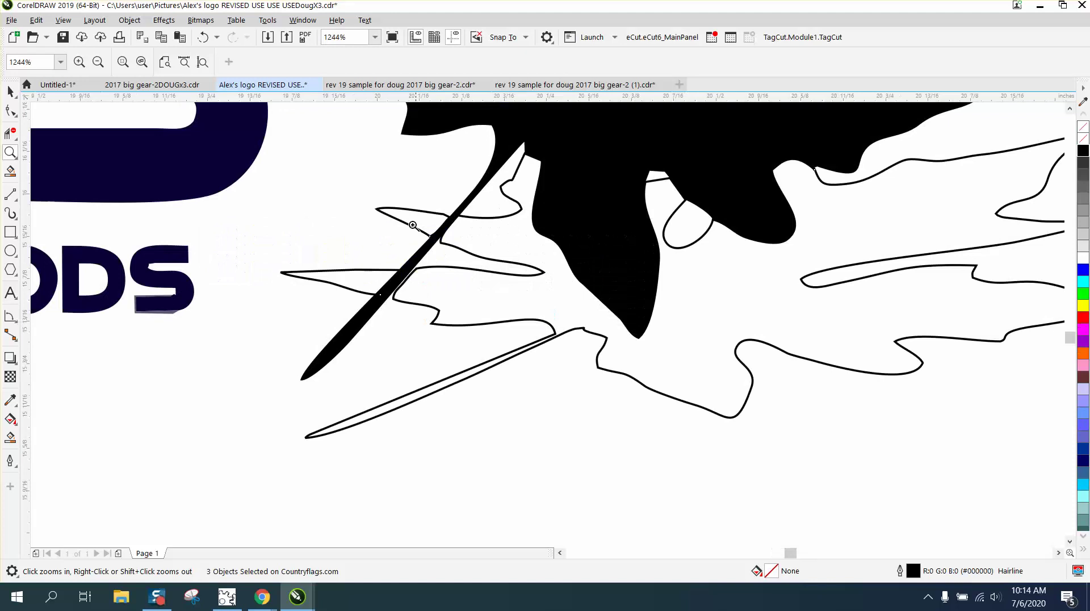
pyautogui.moveTo(360, 185); pyautogui.dragTo(576, 374)
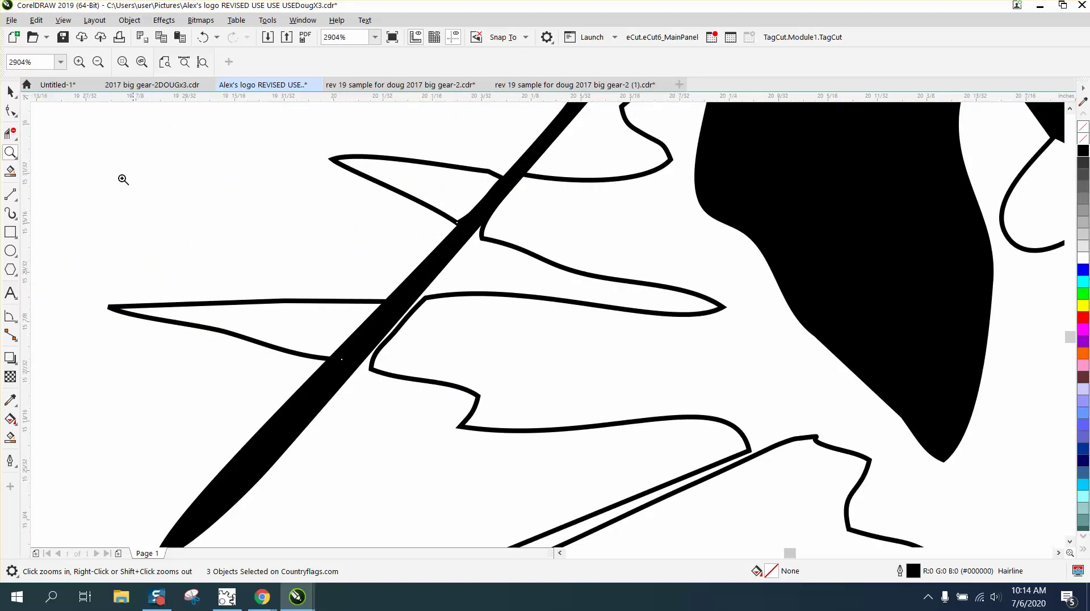
# - Drag four outline nodes left so they meet the black stem
pyautogui.click(11, 110)
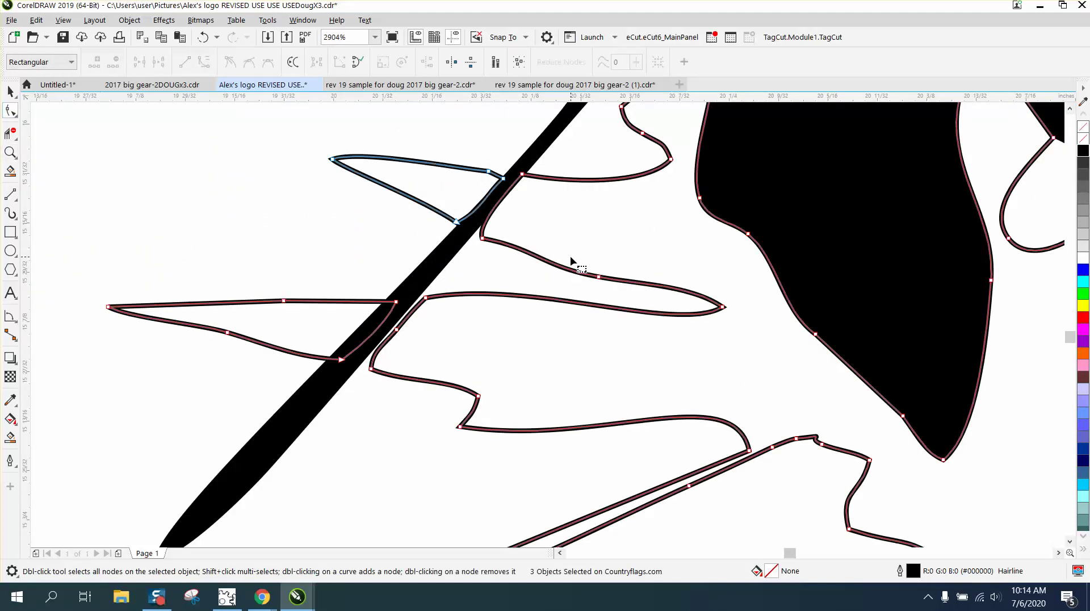
pyautogui.moveTo(481, 237); pyautogui.dragTo(471, 235)
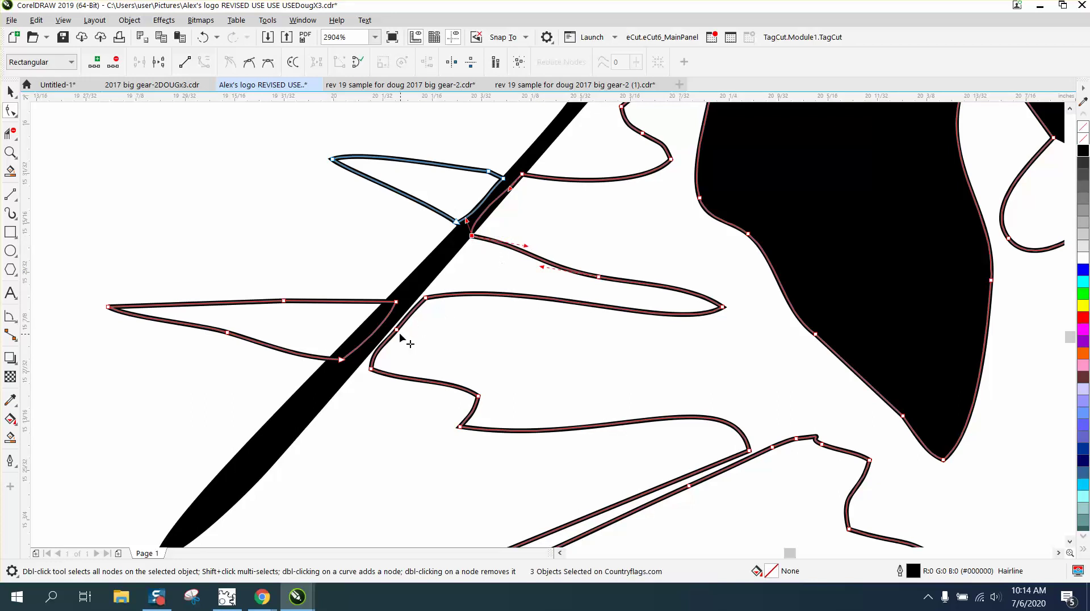
pyautogui.moveTo(396, 330); pyautogui.dragTo(384, 330)
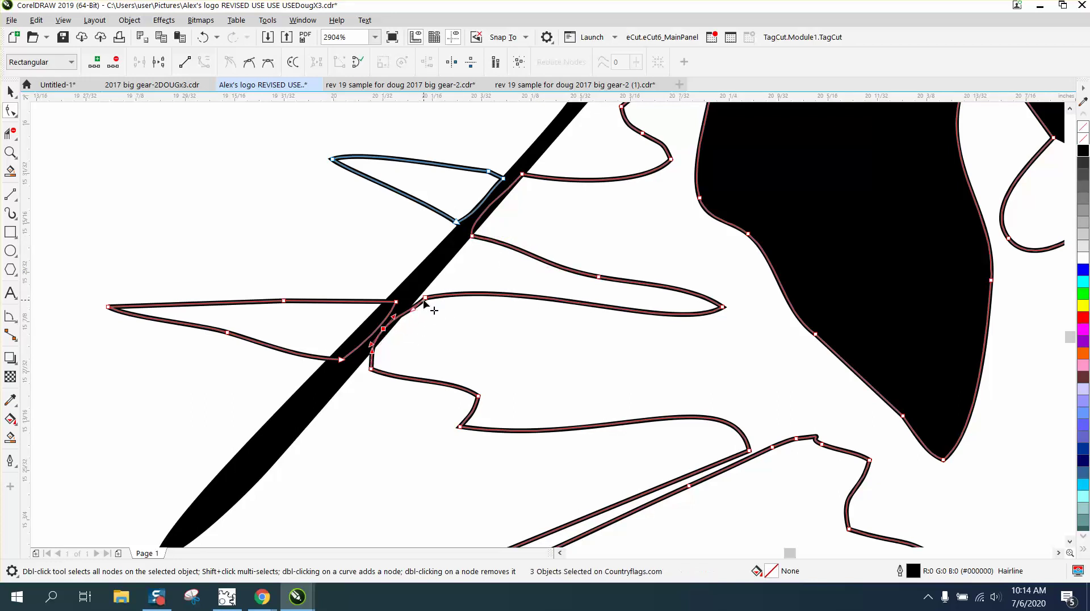
pyautogui.moveTo(425, 297); pyautogui.dragTo(413, 292)
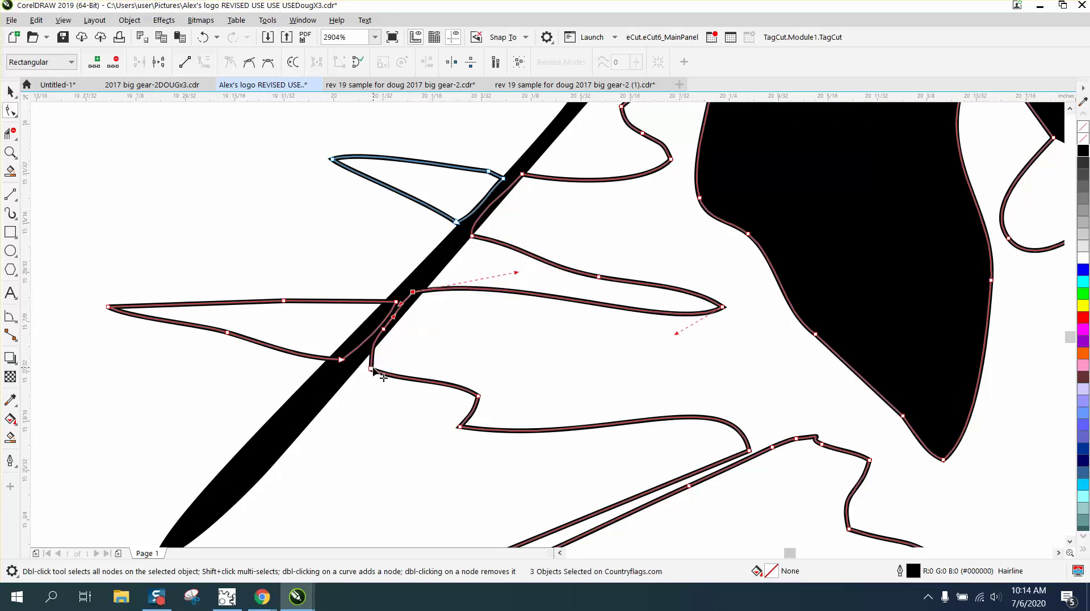
pyautogui.moveTo(374, 370); pyautogui.dragTo(357, 372)
pyautogui.scroll(-2, 266, 308)
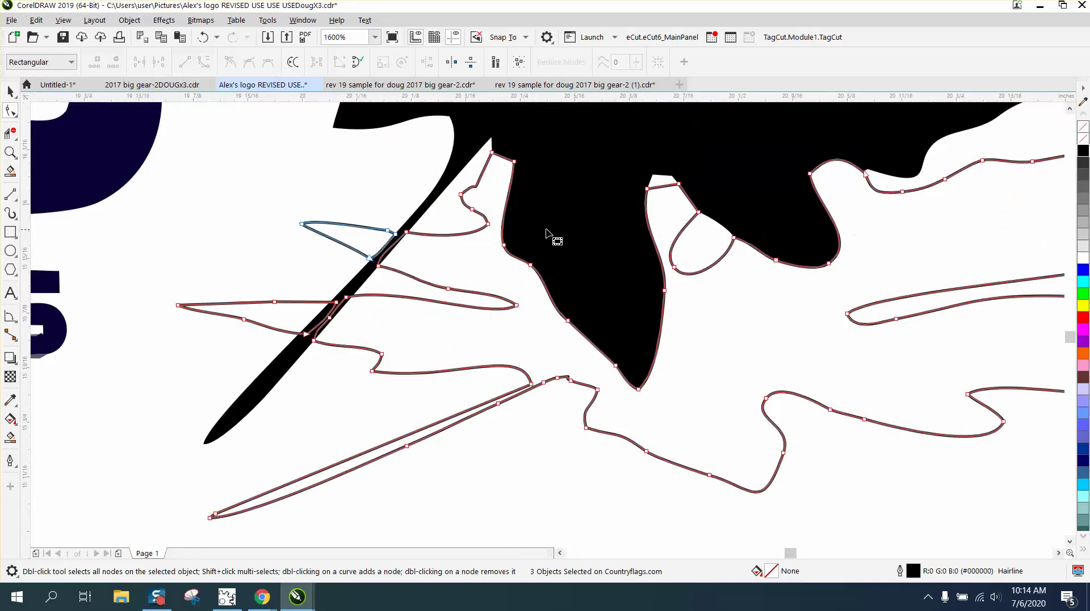
pyautogui.scroll(-2, 518, 227)
# - Smart Fill the leaf outline region with light gray, undoing two stray fills near the stem
pyautogui.click(10, 91)
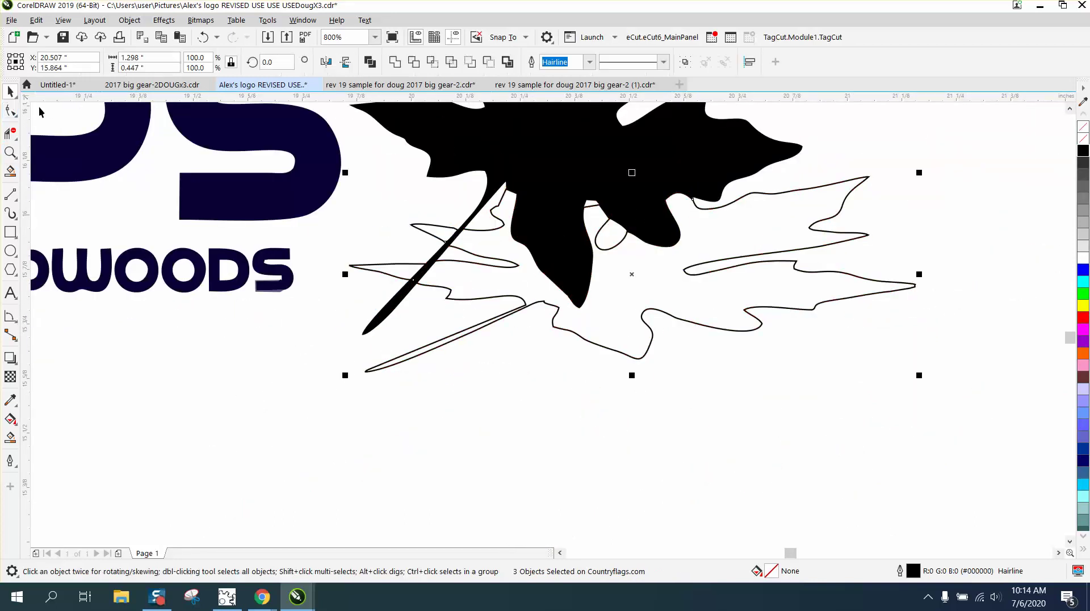
pyautogui.click(10, 437)
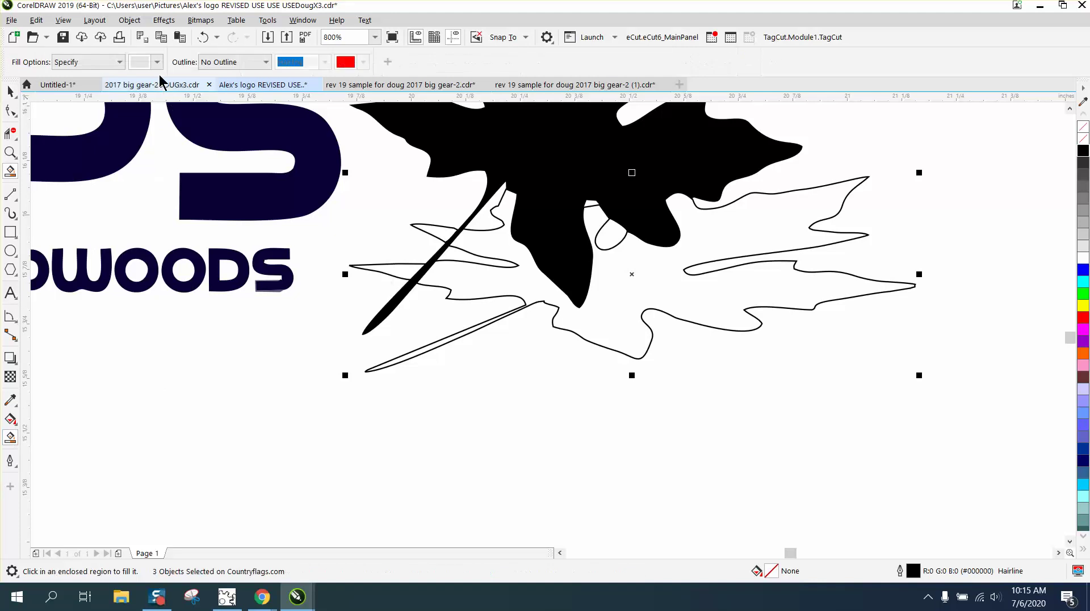
pyautogui.click(156, 62)
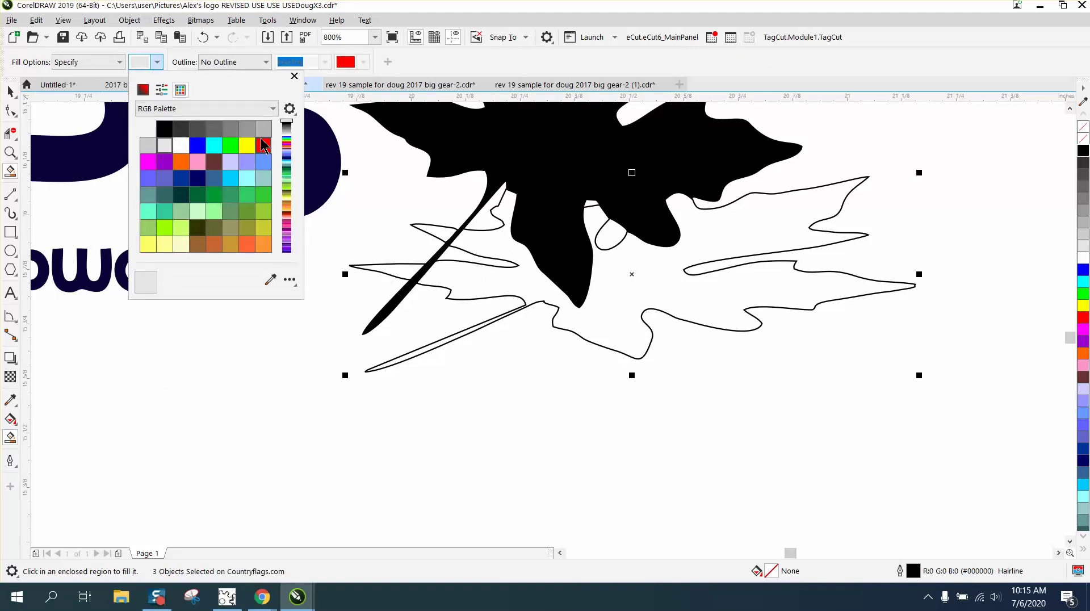
pyautogui.click(445, 235)
pyautogui.click(446, 235)
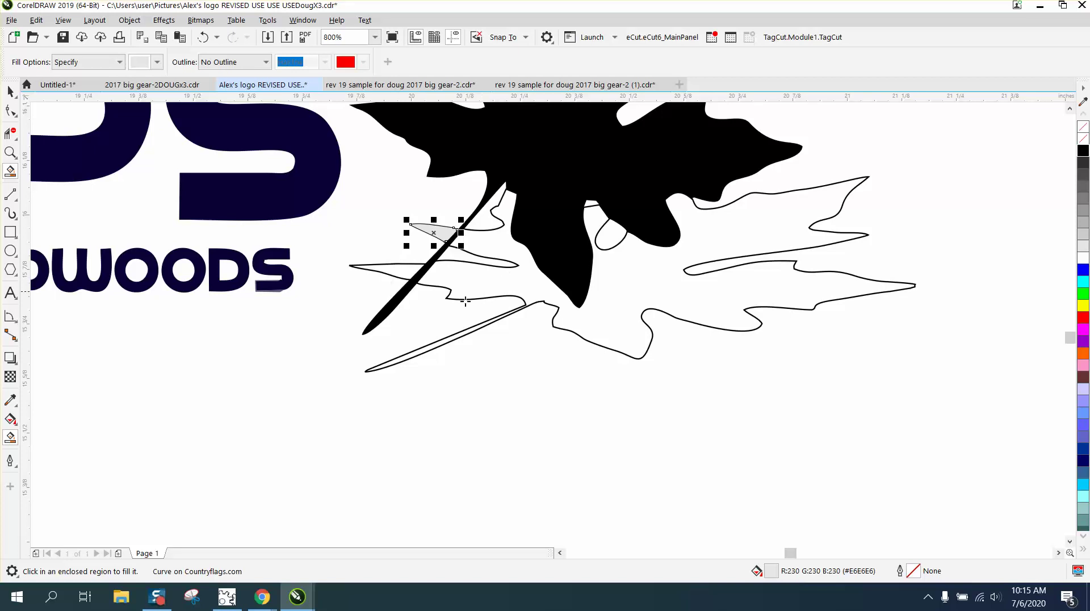
pyautogui.hotkey('ctrl', 'z')
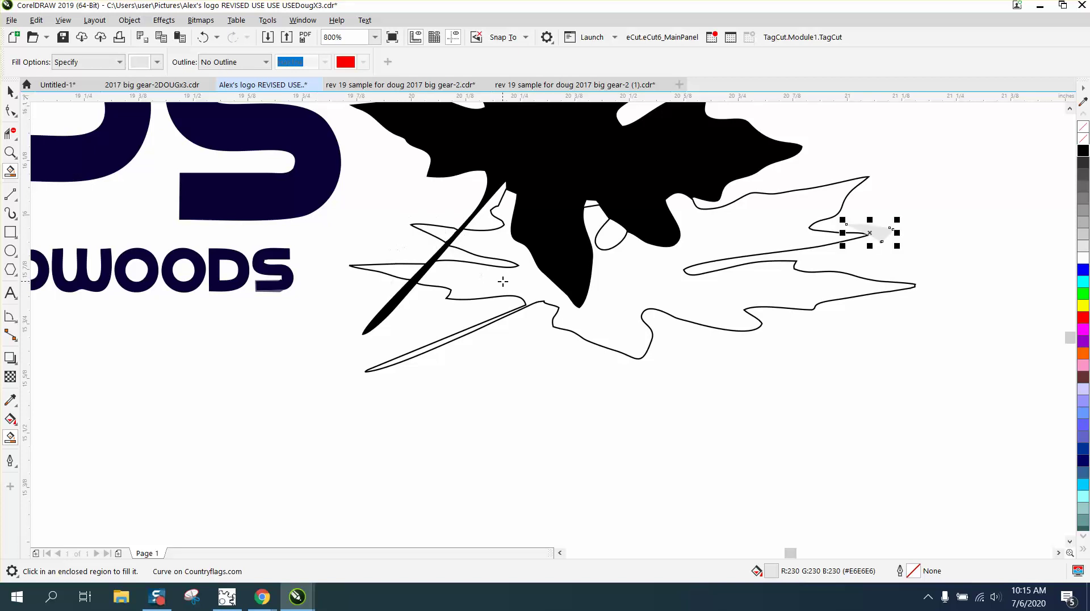
pyautogui.click(411, 272)
pyautogui.hotkey('ctrl', 'z')
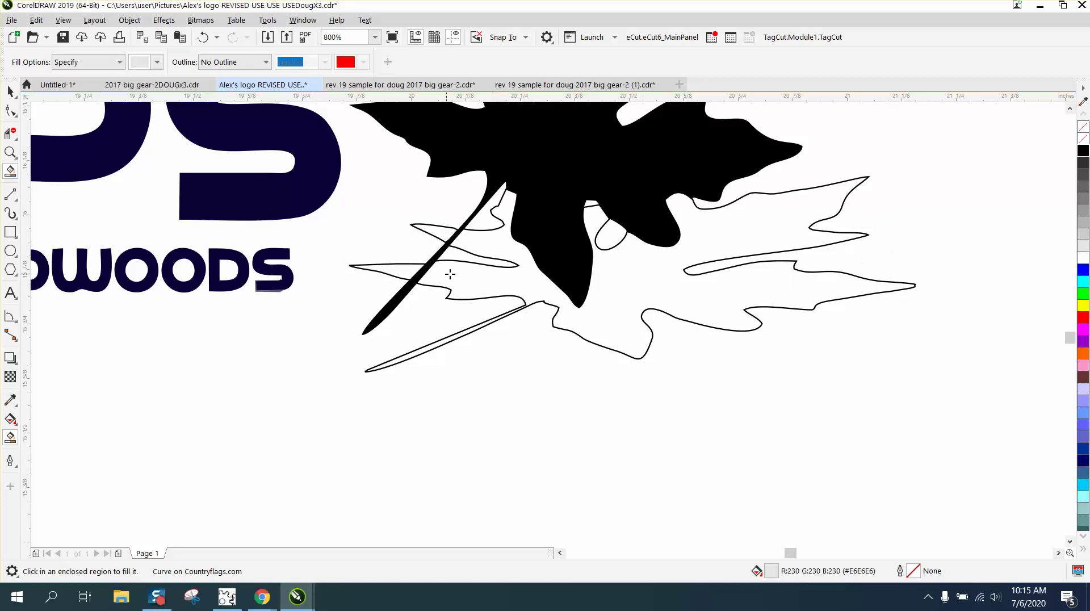
pyautogui.click(492, 277)
pyautogui.scroll(-1, 488, 272)
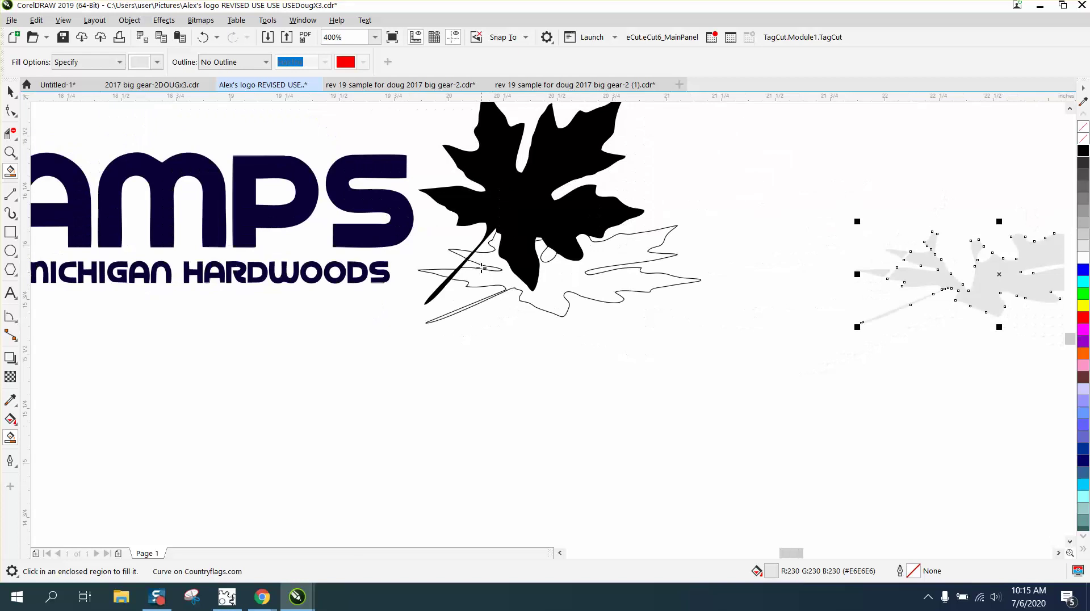
# - Delete the hairline leaf outline and the two leftover slivers by the stem
pyautogui.click(9, 91)
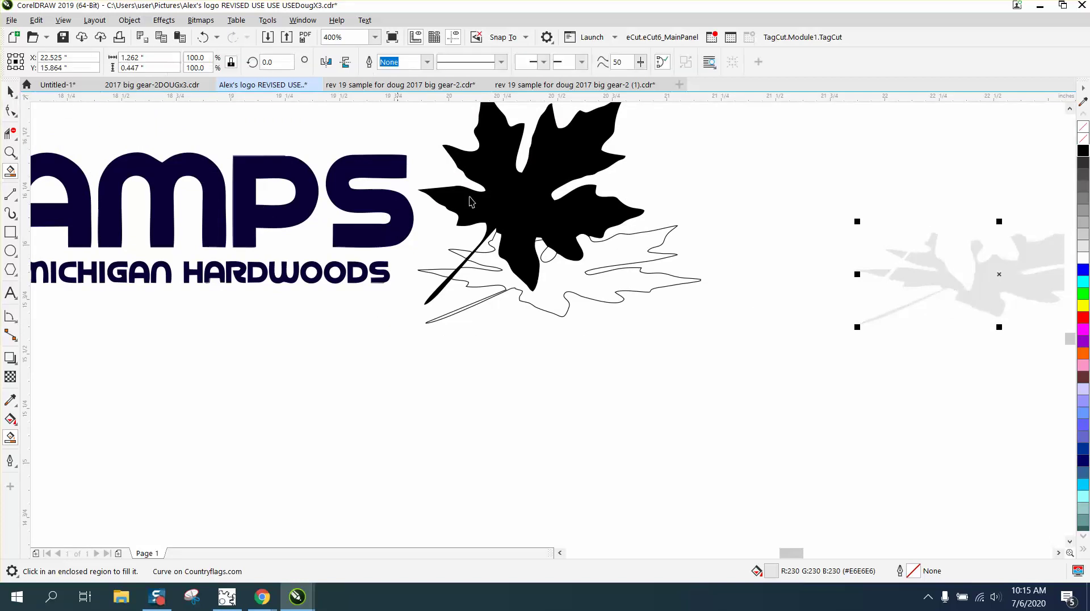
pyautogui.click(664, 257)
pyautogui.press('Delete')
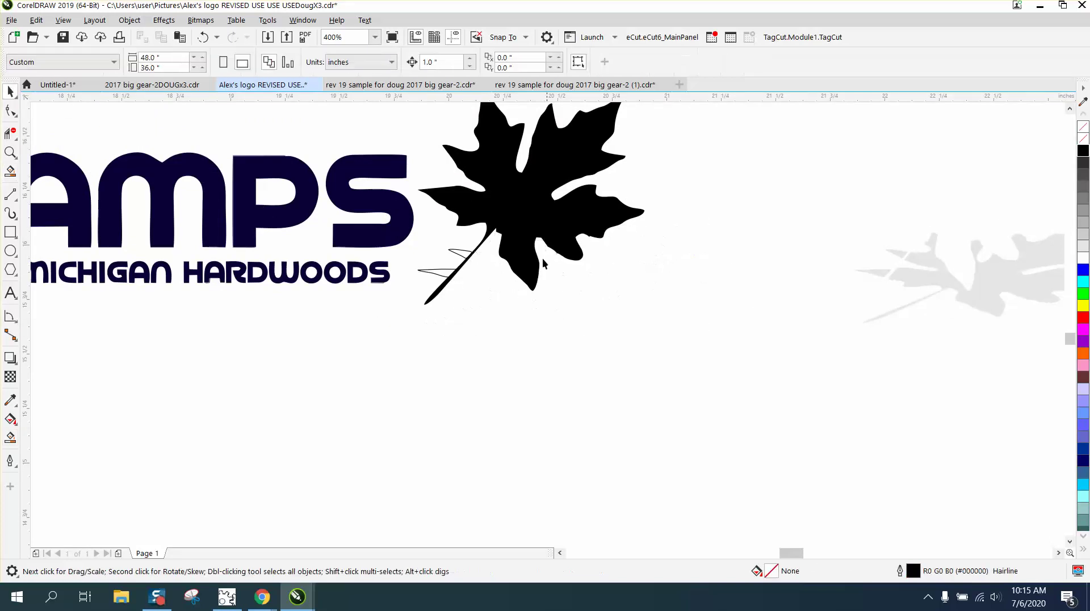
pyautogui.click(463, 254)
pyautogui.press('Delete')
pyautogui.click(451, 273)
pyautogui.press('Delete')
# - Shift the three gray shadow pieces left so they sit behind the black leaf
pyautogui.scroll(-2, 675, 277)
pyautogui.moveTo(917, 334); pyautogui.dragTo(910, 366)
pyautogui.press('Left')
pyautogui.press('Left')
pyautogui.press('Left')
pyautogui.press('Left')
pyautogui.press('Left')
pyautogui.press('Left')
pyautogui.press('Left')
pyautogui.press('Left')
pyautogui.press('Left')
pyautogui.press('Left')
pyautogui.press('Left')
pyautogui.press('Left')
pyautogui.press('Left')
pyautogui.press('Left')
pyautogui.press('Left')
pyautogui.press('Left')
pyautogui.press('Left')
pyautogui.press('Left')
pyautogui.press('Left')
pyautogui.press('Left')
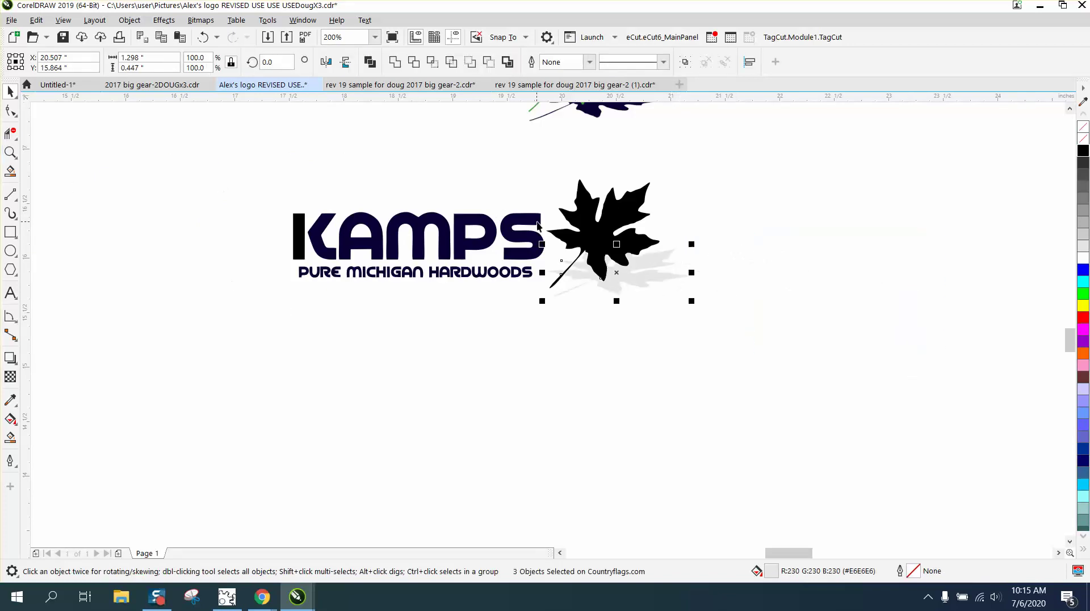
pyautogui.moveTo(559, 236); pyautogui.dragTo(659, 317)
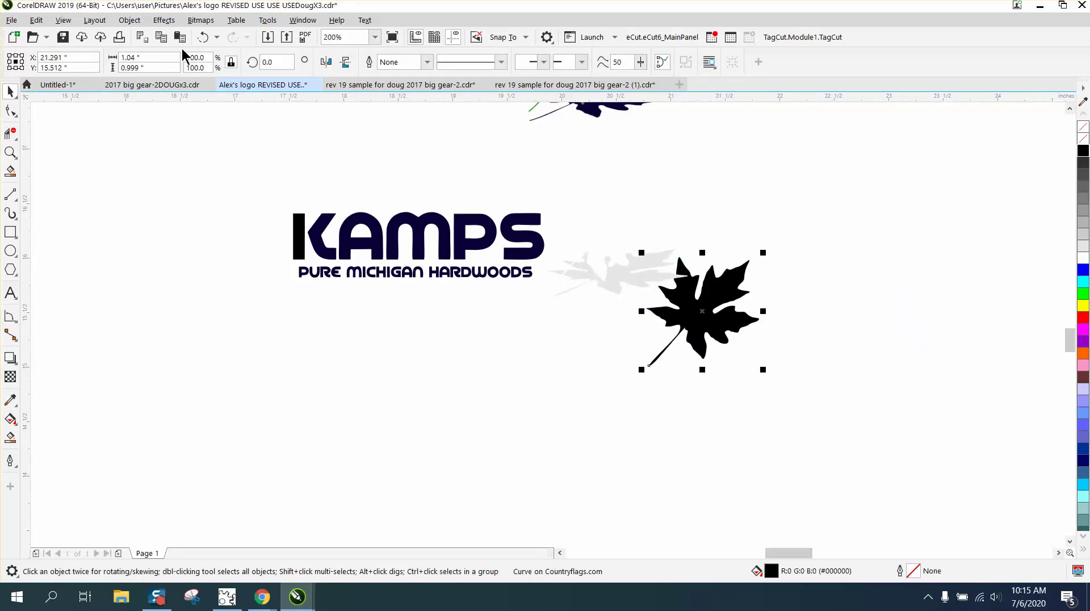
pyautogui.click(202, 37)
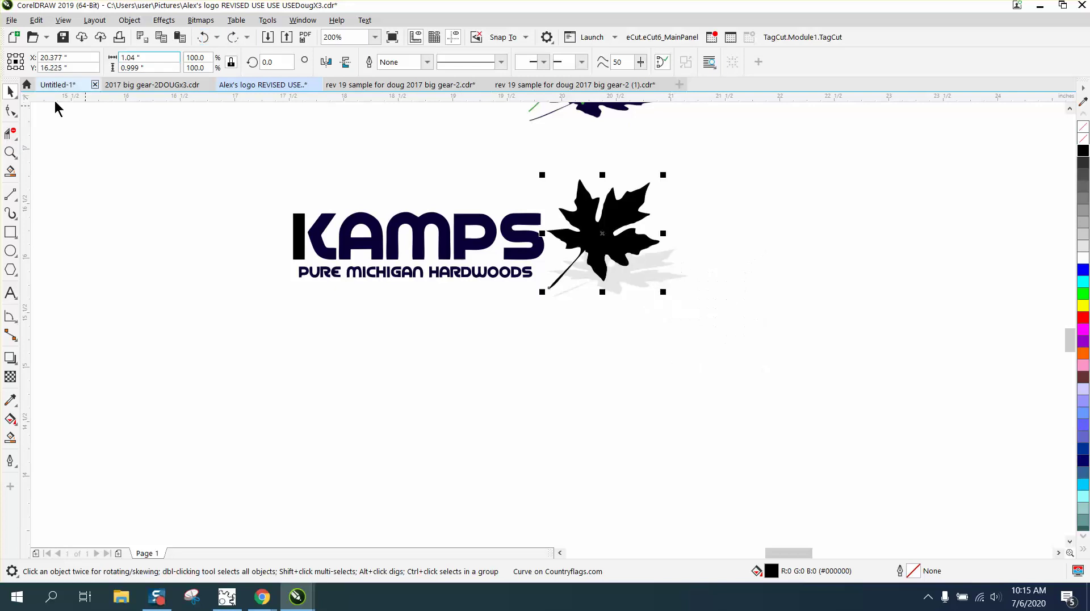
pyautogui.click(10, 153)
pyautogui.moveTo(504, 233); pyautogui.dragTo(579, 305)
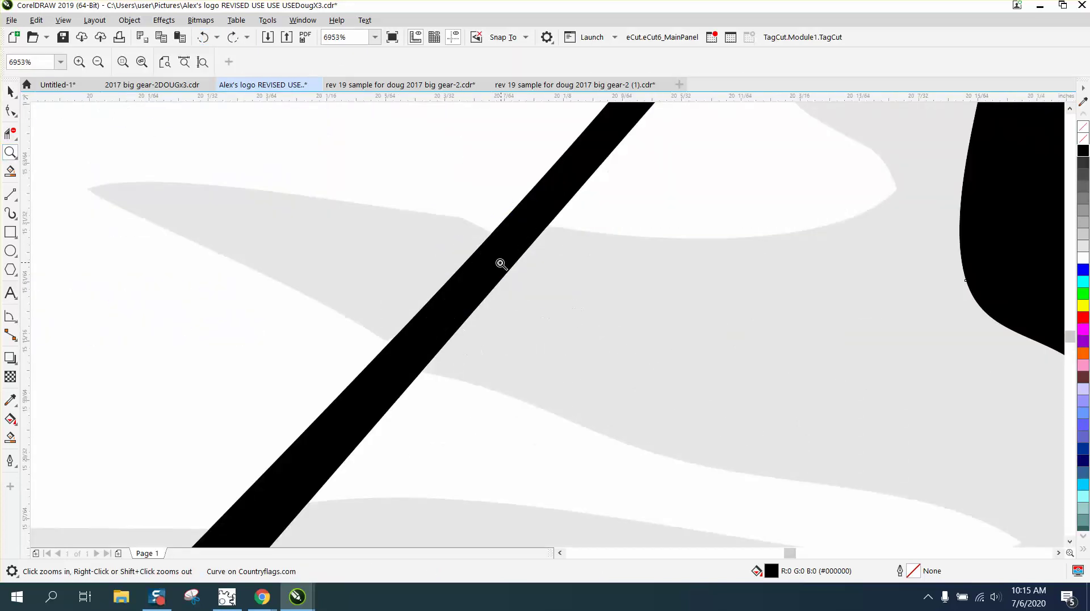
pyautogui.rightClick(506, 240)
pyautogui.rightClick(494, 236)
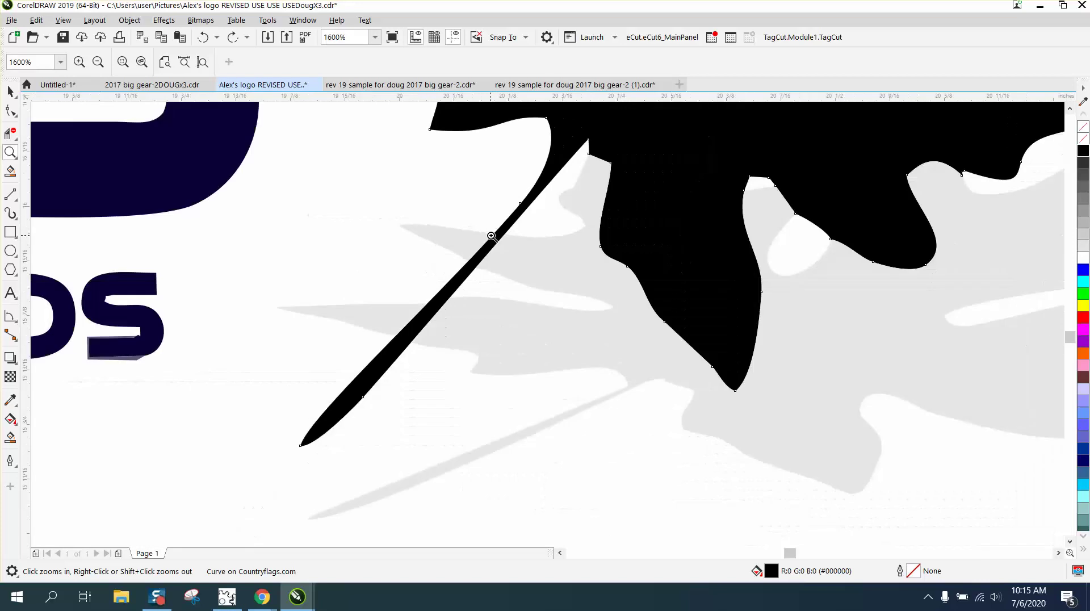
pyautogui.rightClick(493, 236)
pyautogui.rightClick(494, 236)
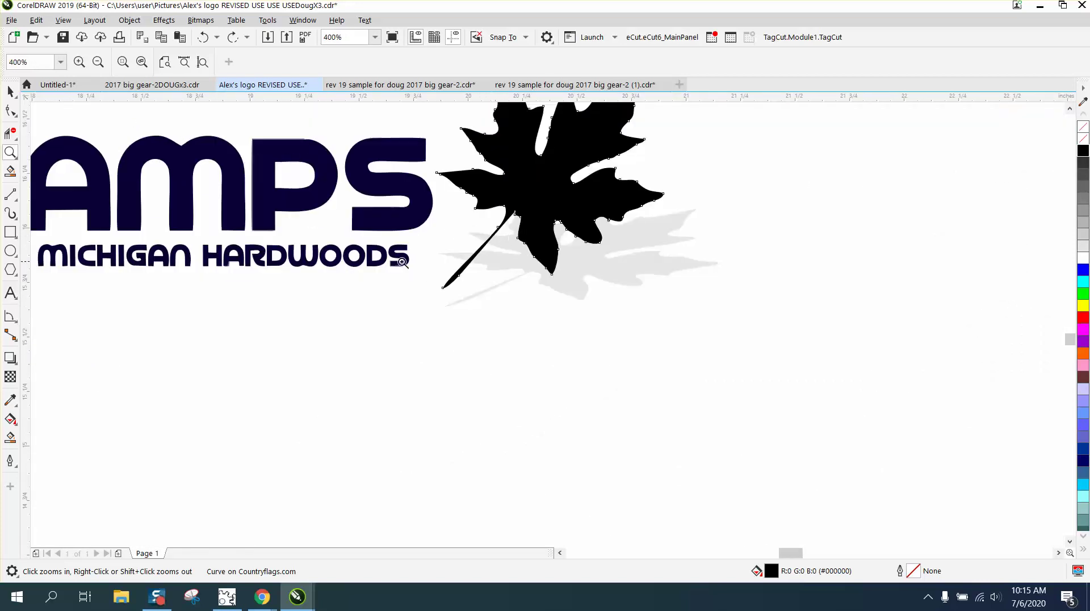
pyautogui.moveTo(280, 274); pyautogui.dragTo(402, 278)
pyautogui.rightClick(437, 279)
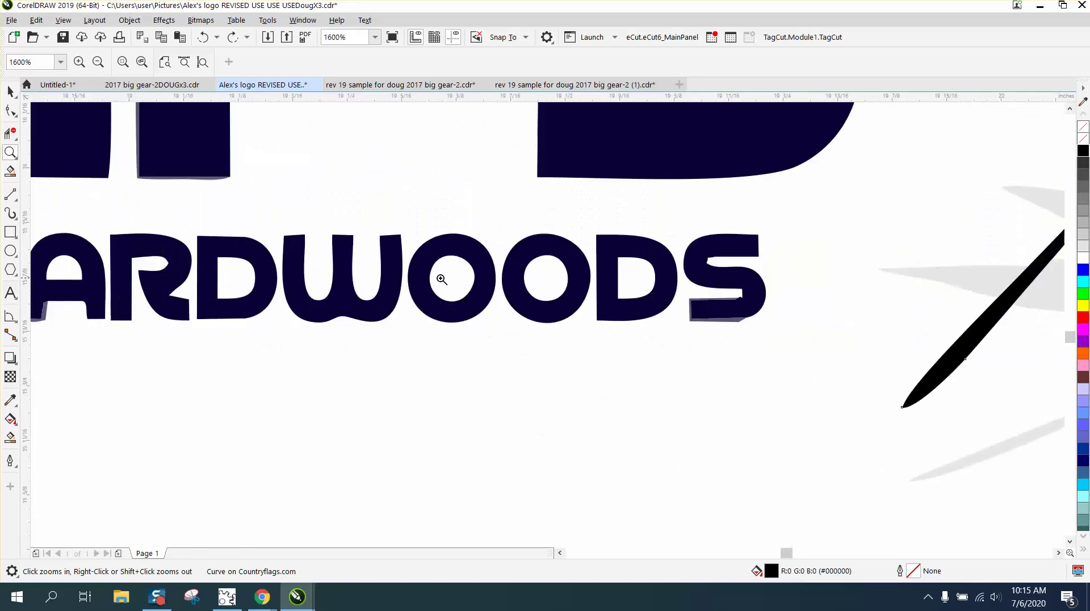
pyautogui.rightClick(441, 278)
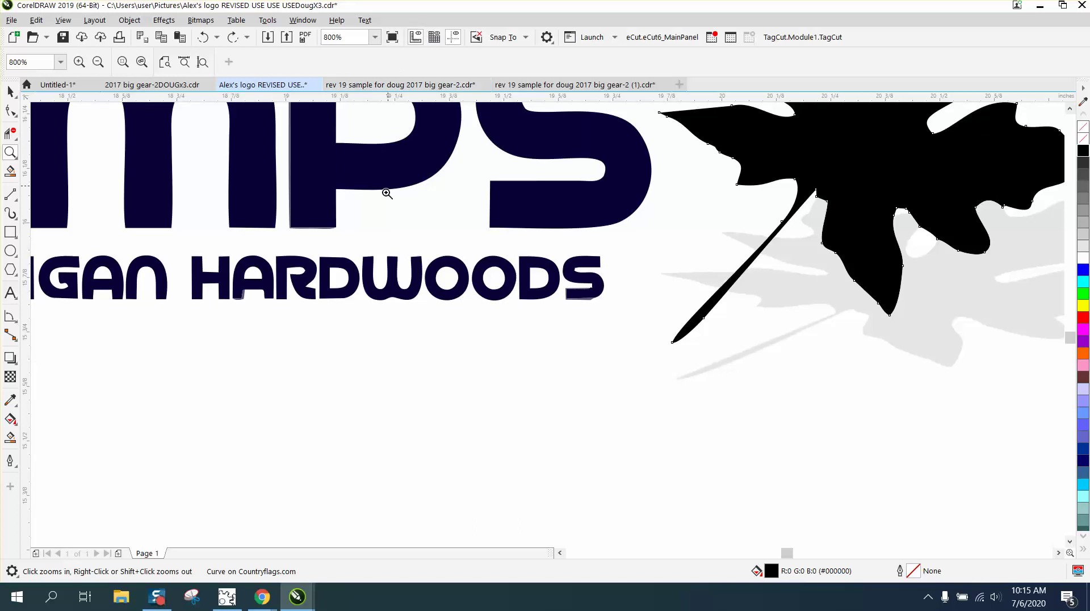
pyautogui.rightClick(514, 289)
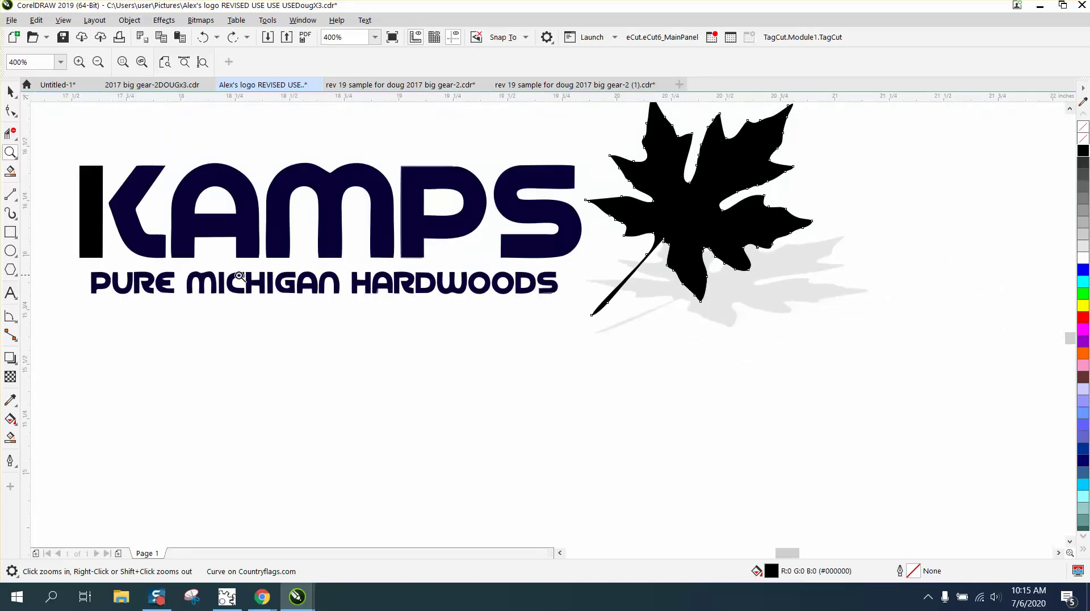
# - Zoom into RE of PURE and round the E's upper inner corner with node handles
pyautogui.moveTo(150, 267); pyautogui.dragTo(211, 313)
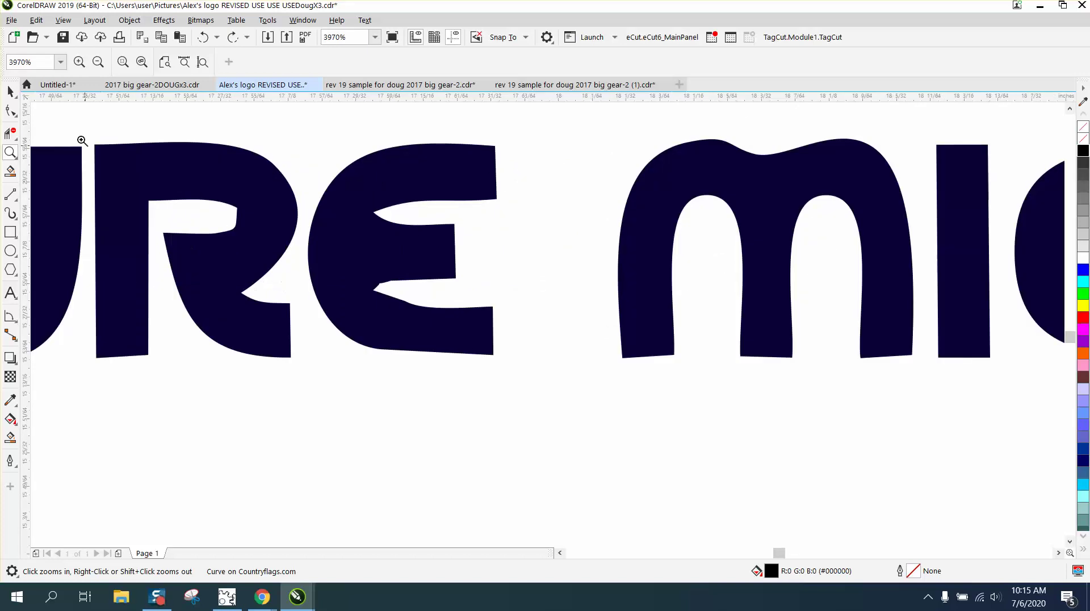
pyautogui.moveTo(82, 140); pyautogui.dragTo(571, 341)
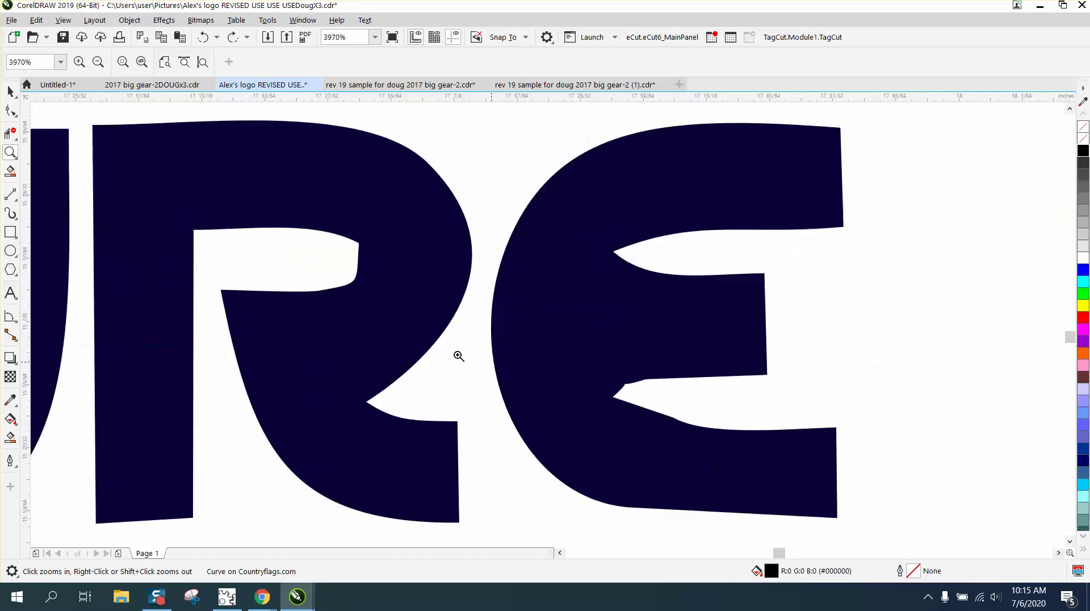
pyautogui.click(14, 116)
pyautogui.click(619, 258)
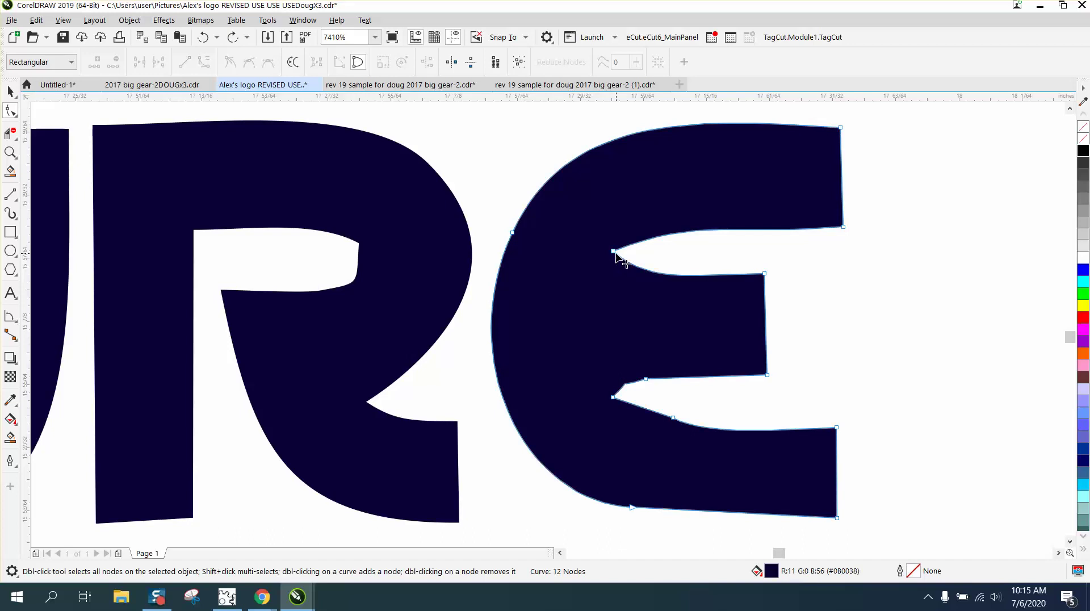
pyautogui.click(615, 252)
pyautogui.moveTo(699, 226); pyautogui.dragTo(625, 211)
pyautogui.moveTo(651, 284); pyautogui.dragTo(629, 300)
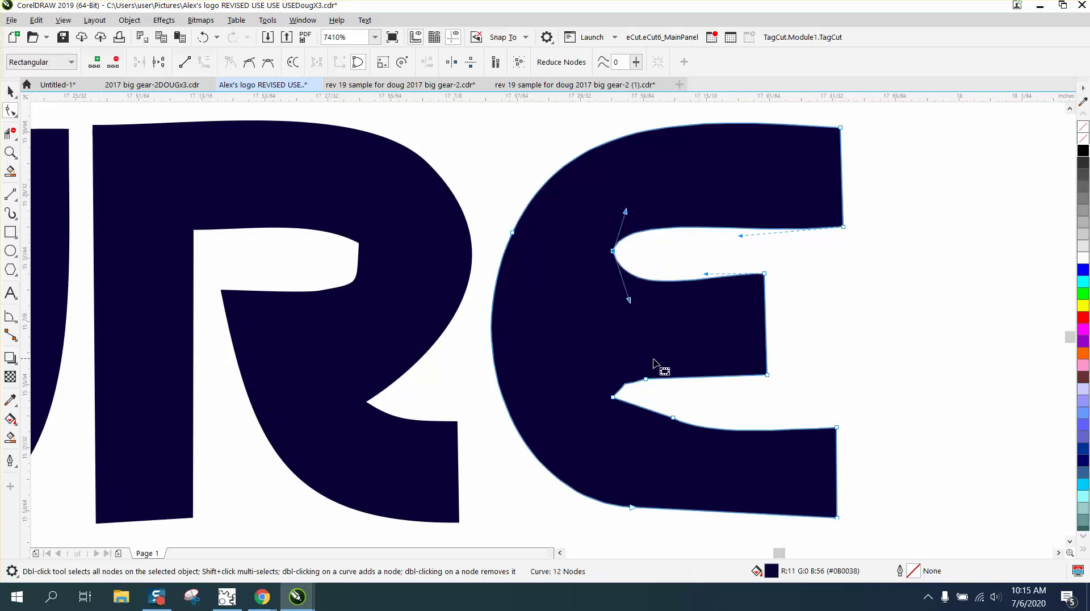
# - Delete two extra nodes at the E's lower inner corner and curve it smoothly
pyautogui.click(645, 379)
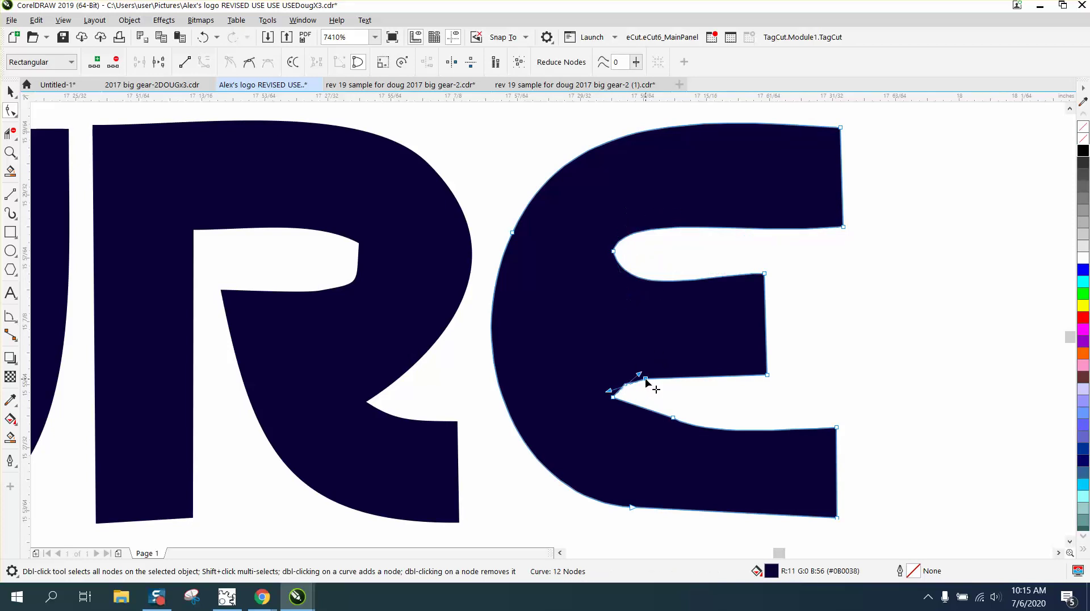
pyautogui.doubleClick(646, 378)
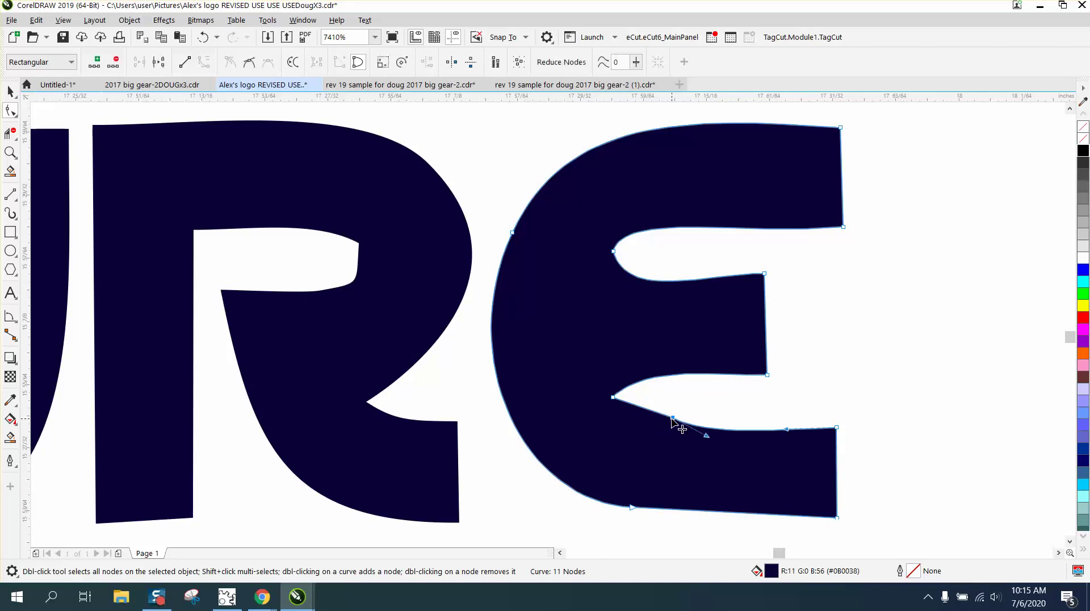
pyautogui.doubleClick(672, 418)
pyautogui.click(659, 418)
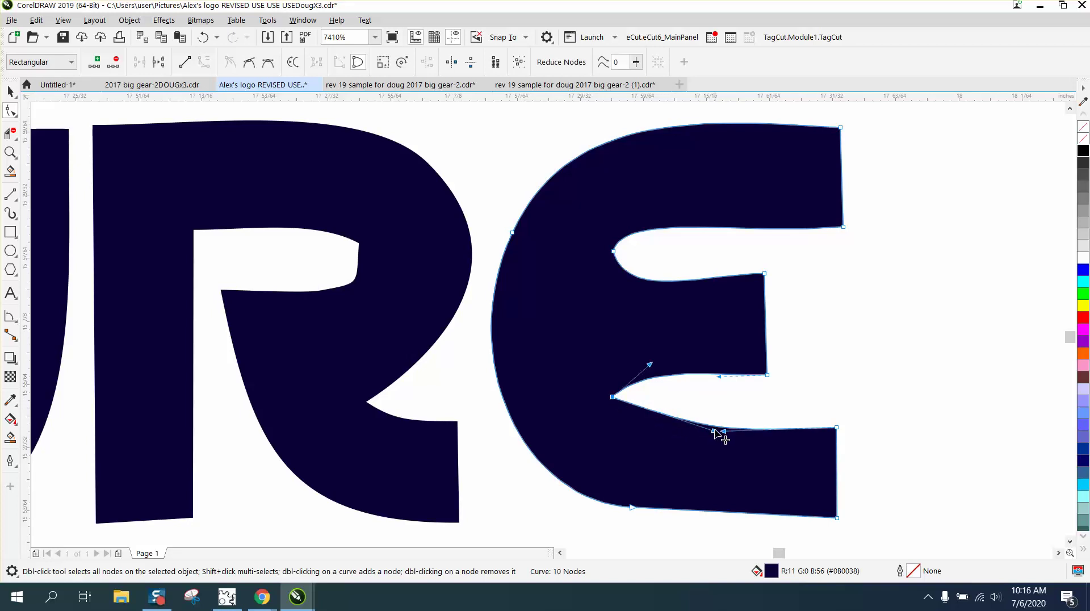
pyautogui.moveTo(707, 437); pyautogui.dragTo(619, 446)
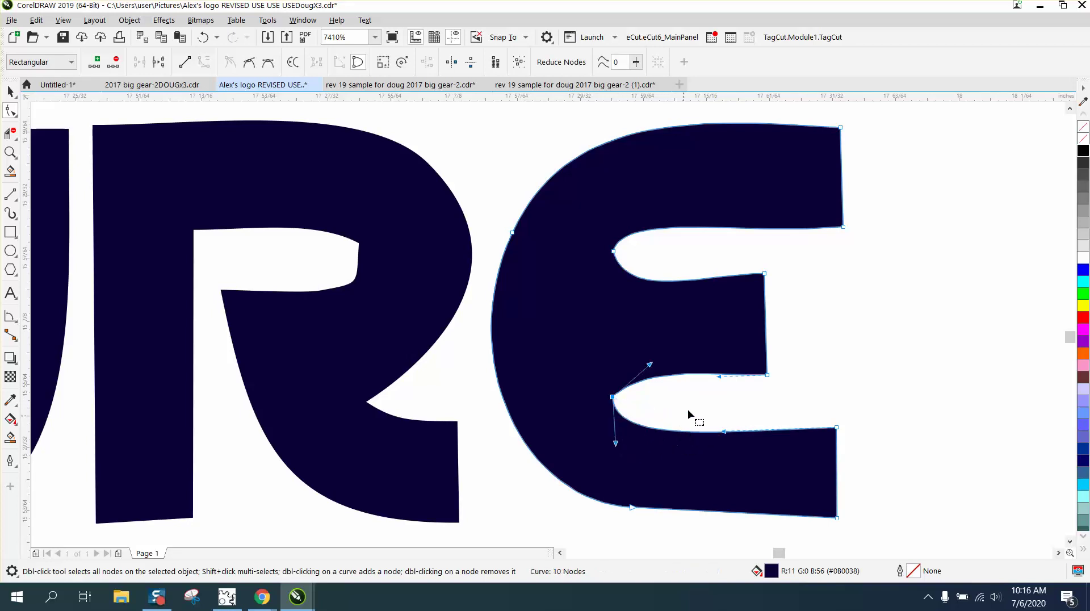
# - Soften the R's inner corner with the Smooth tool at a 0.05" nib, then zoom out to the full logo
pyautogui.click(357, 290)
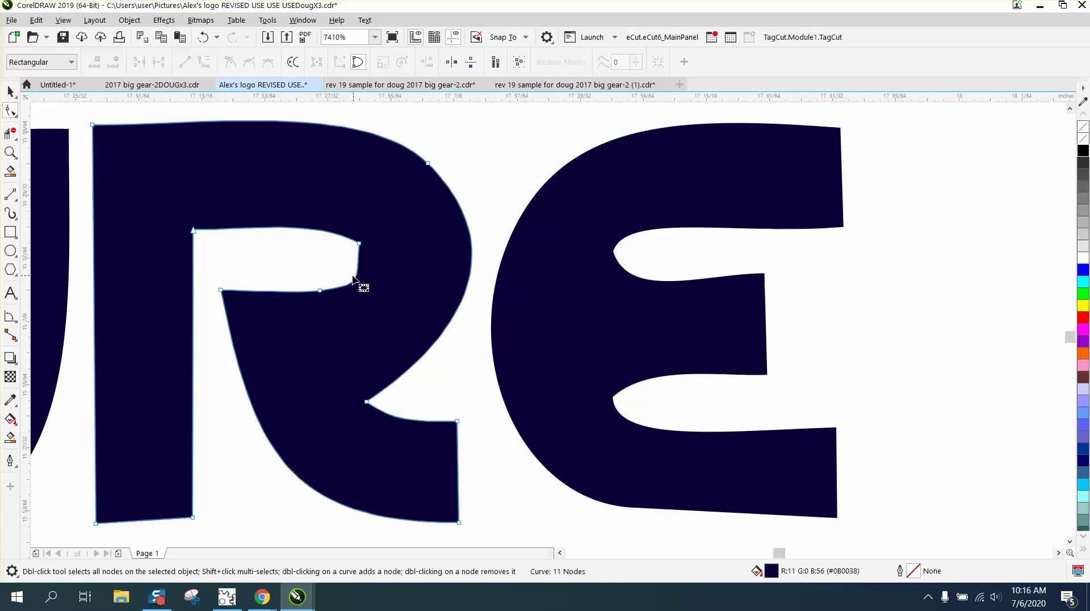
pyautogui.click(16, 115)
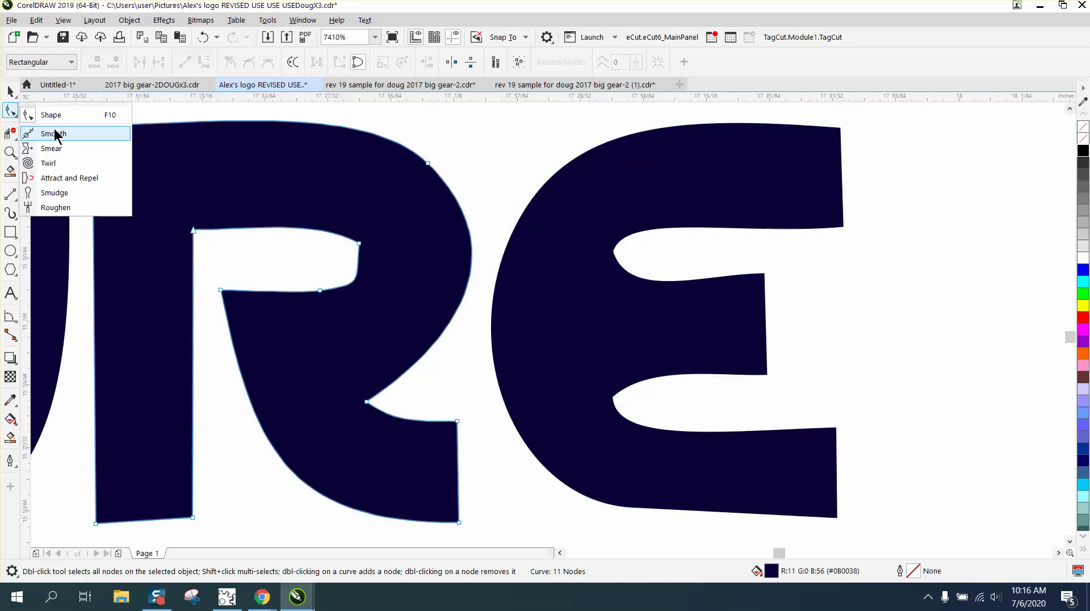
pyautogui.click(34, 134)
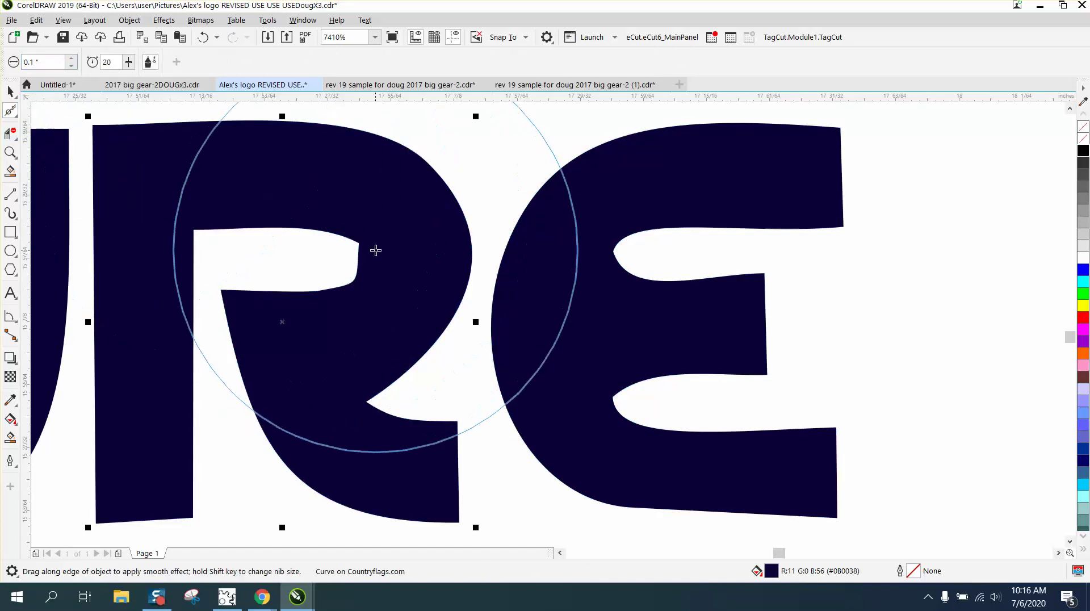
pyautogui.click(73, 66)
pyautogui.click(72, 65)
pyautogui.click(72, 66)
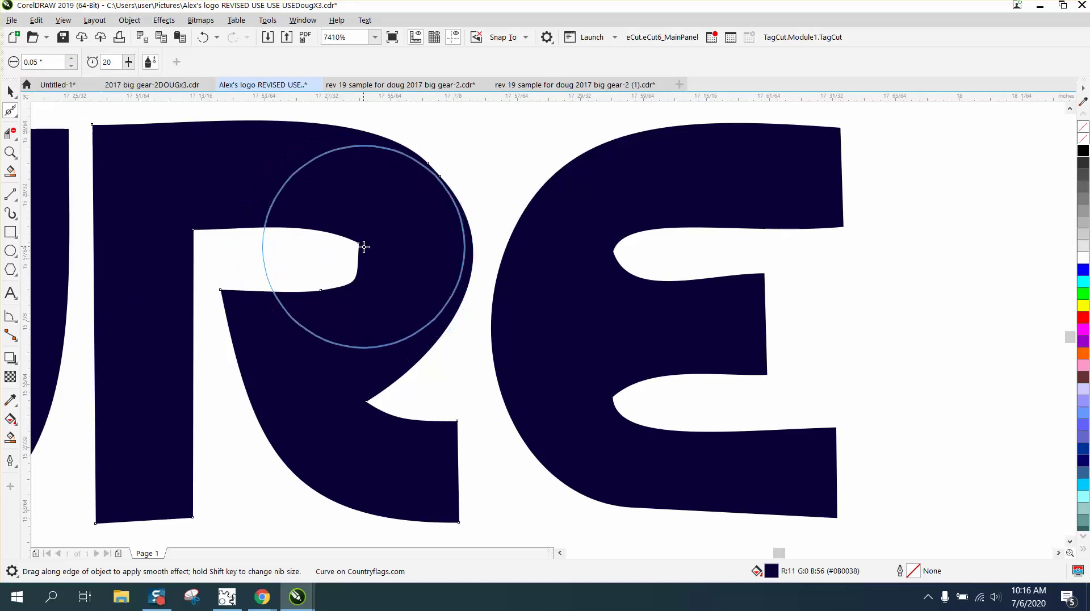
pyautogui.moveTo(361, 247)
pyautogui.mouseDown()
pyautogui.moveTo(353, 236)
pyautogui.moveTo(360, 256)
pyautogui.moveTo(316, 292)
pyautogui.mouseUp()
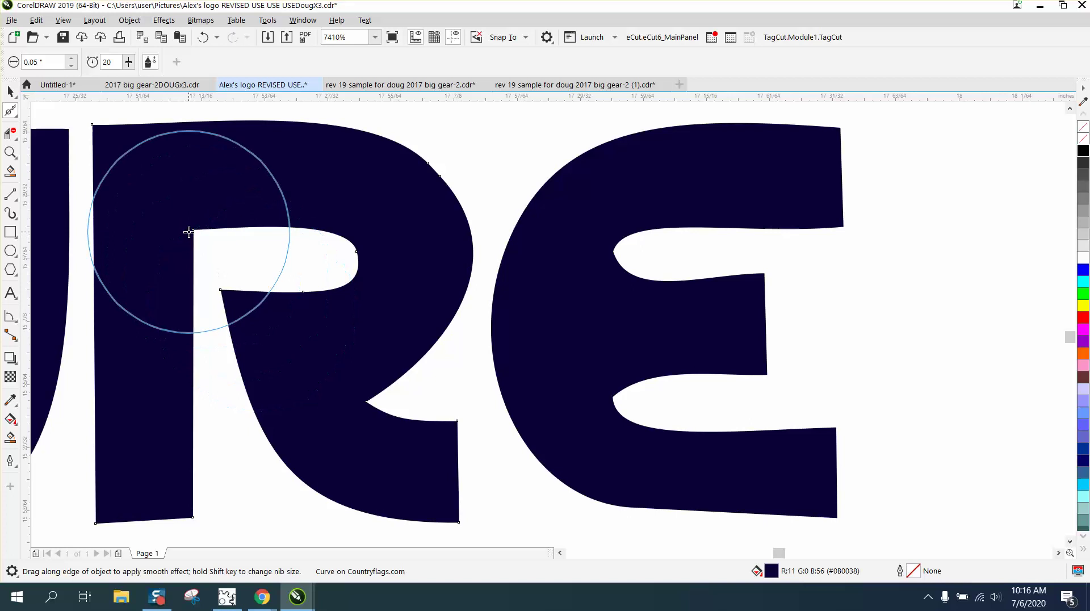
pyautogui.scroll(-3, 355, 260)
pyautogui.scroll(-5, 466, 261)
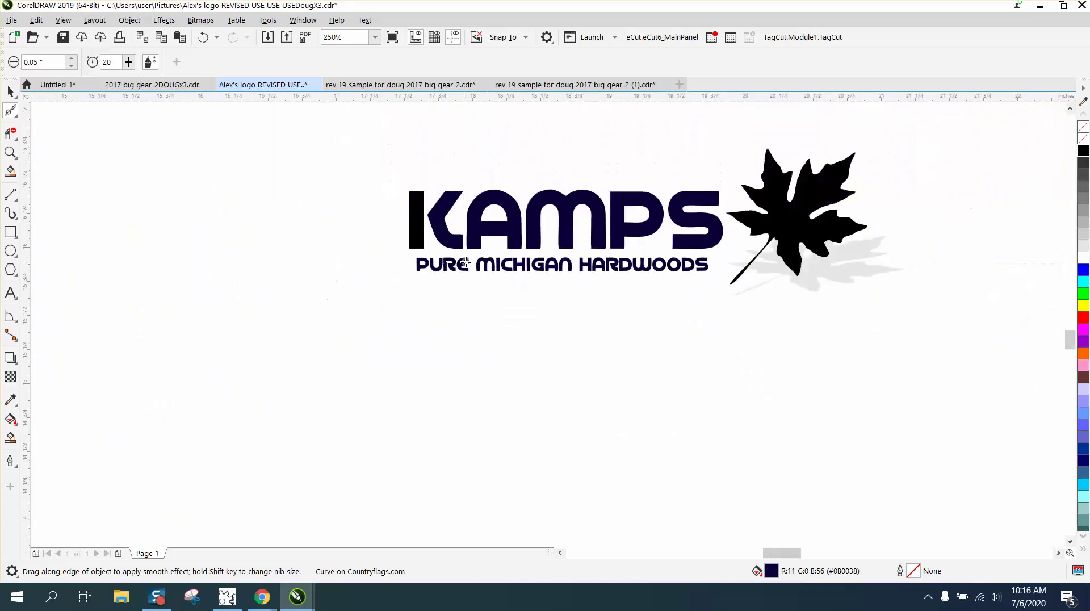
pyautogui.click(11, 90)
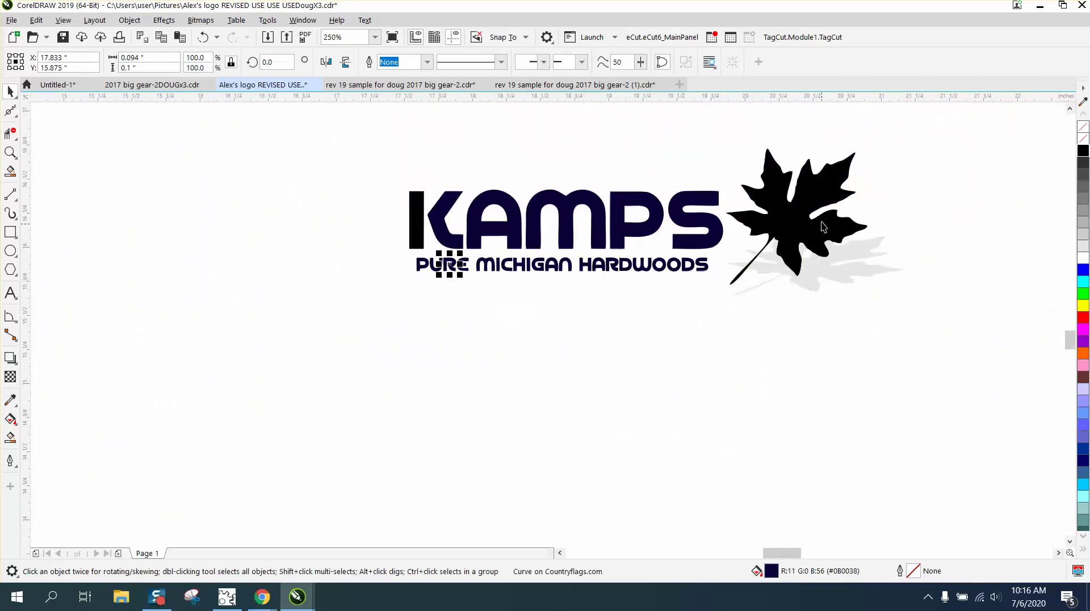
# - Move the grey leaf shadow down, clear of the logo
pyautogui.click(856, 249)
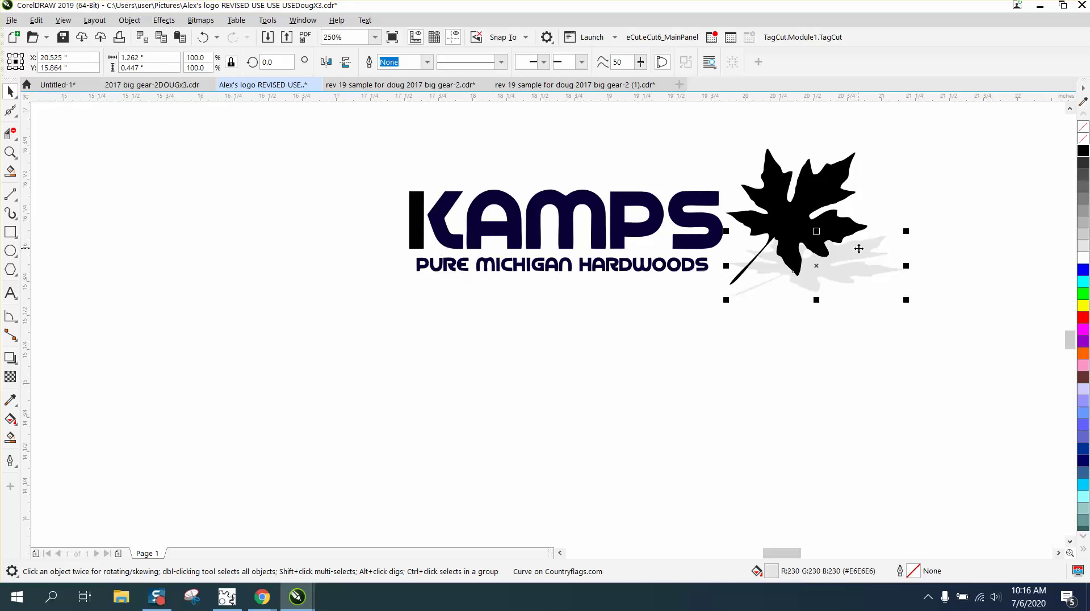
pyautogui.press('Down')
pyautogui.press('Down')
pyautogui.press('Down')
pyautogui.press('Down')
pyautogui.press('Down')
pyautogui.press('Down')
pyautogui.press('Down')
pyautogui.press('Down')
pyautogui.press('Down')
pyautogui.press('Down')
pyautogui.press('Tab')
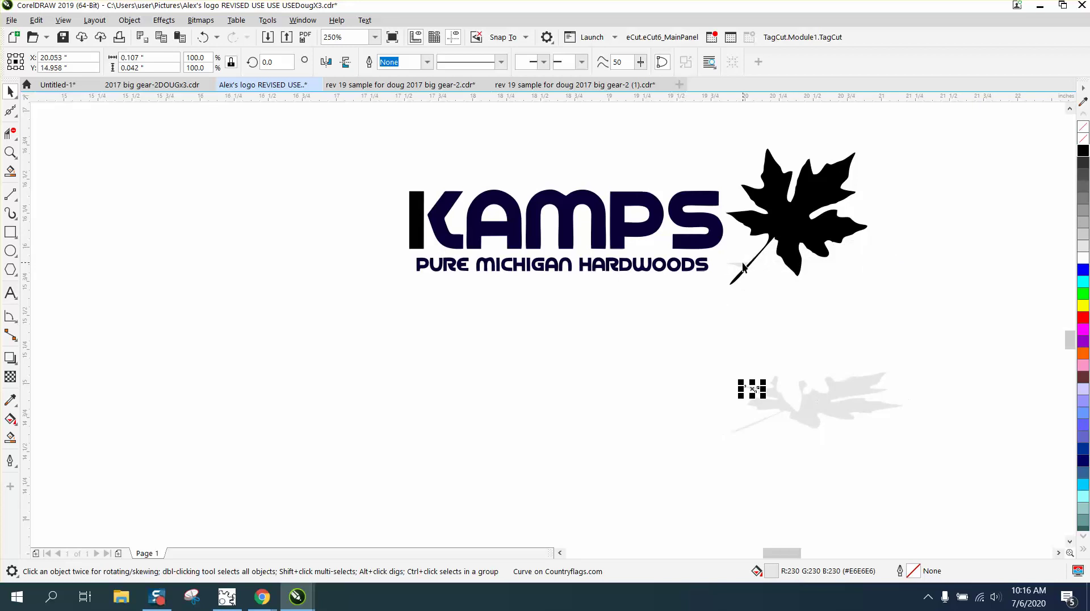
pyautogui.press('Tab')
# - Fill the whole KAMPS logo, lettering and tagline, with pure black
pyautogui.moveTo(373, 131); pyautogui.dragTo(942, 323)
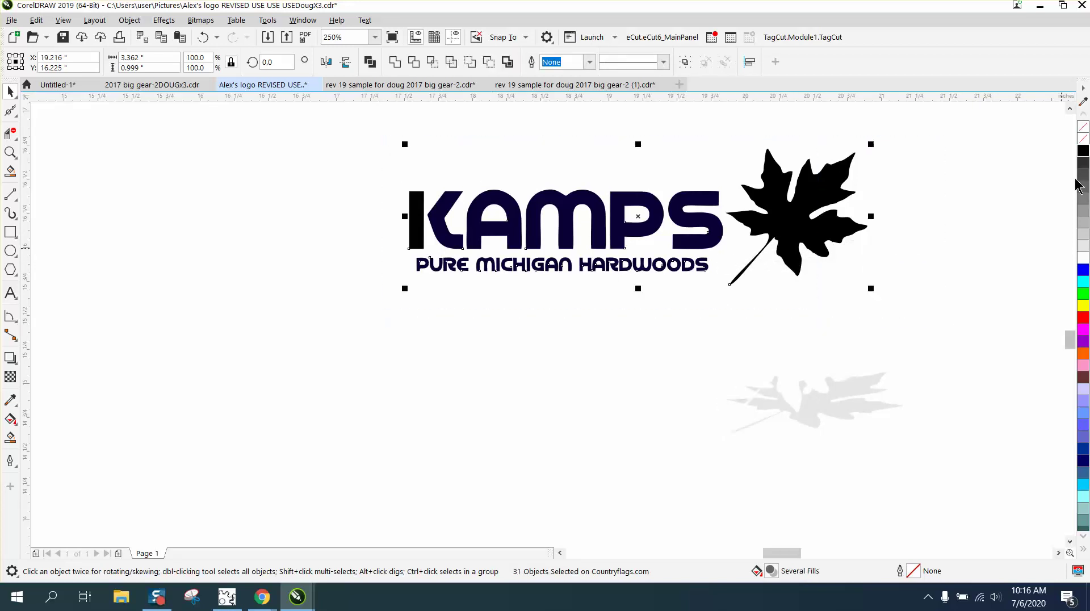
pyautogui.click(1083, 151)
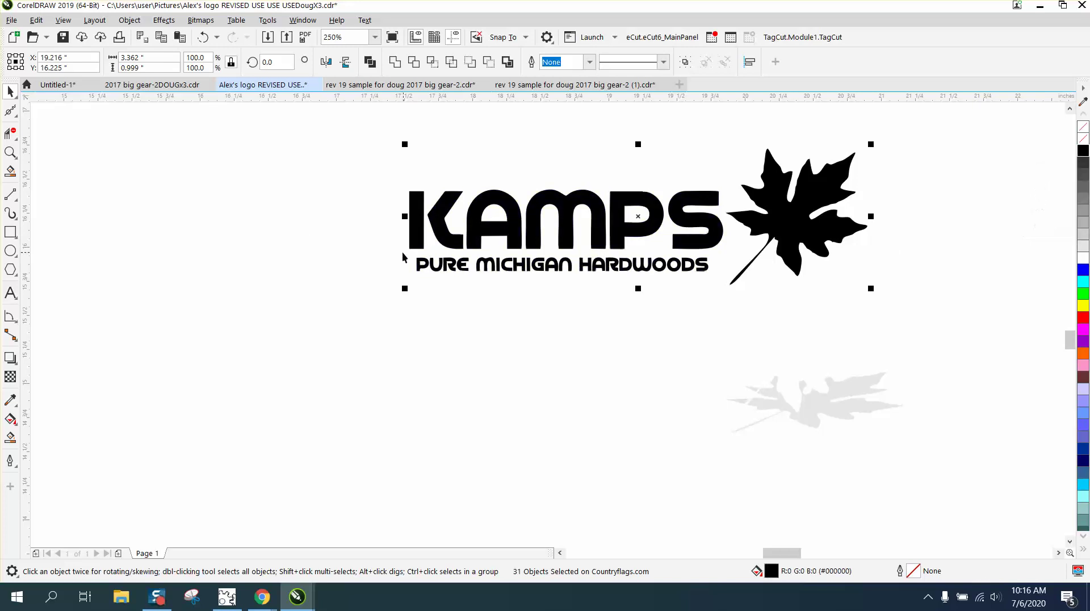
pyautogui.moveTo(405, 177); pyautogui.dragTo(647, 278)
# - Inspect the AMP letters, then move the grey shadow back up behind the leaf
pyautogui.click(10, 152)
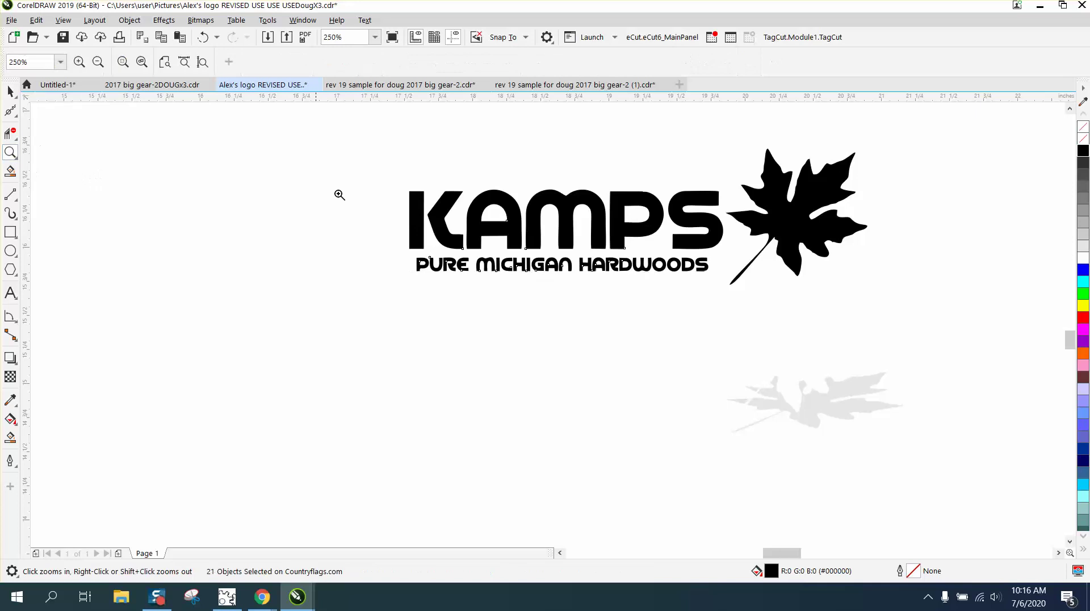
pyautogui.moveTo(475, 197); pyautogui.dragTo(608, 267)
pyautogui.rightClick(493, 237)
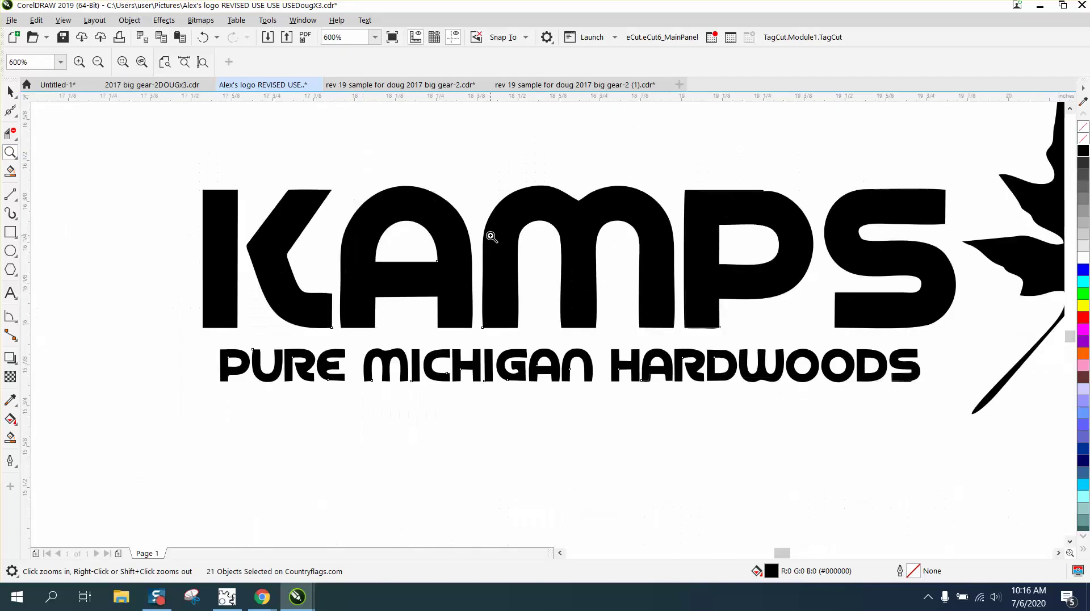
pyautogui.rightClick(477, 236)
pyautogui.click(11, 92)
pyautogui.scroll(-1, 653, 321)
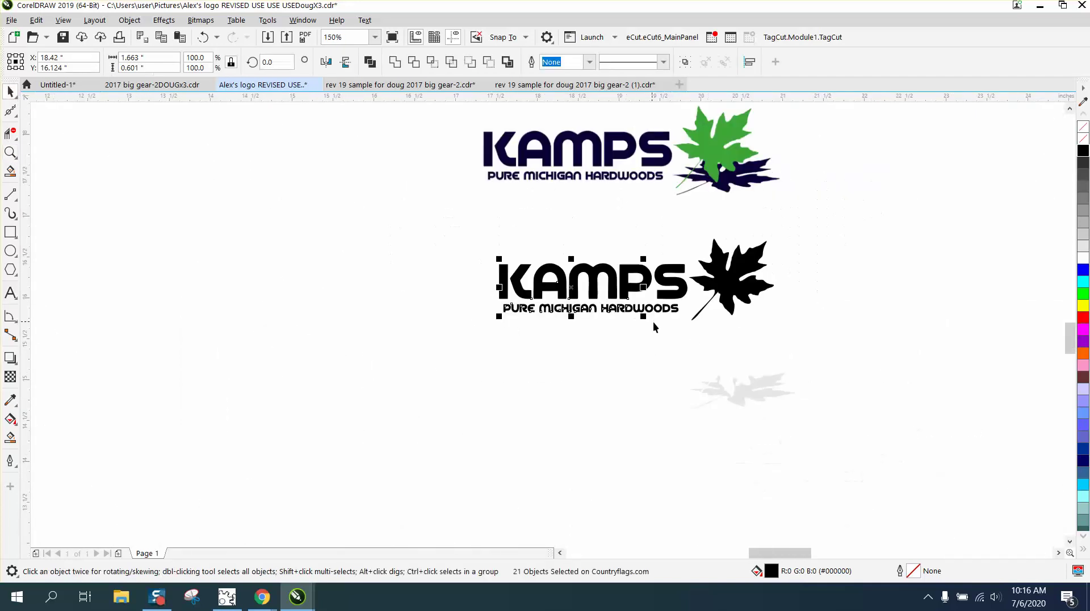
pyautogui.moveTo(807, 427); pyautogui.dragTo(806, 426)
pyautogui.hotkey('shift', 'Up')
pyautogui.hotkey('shift', 'Up')
pyautogui.hotkey('shift', 'Up')
pyautogui.hotkey('shift', 'Up')
pyautogui.hotkey('shift', 'Up')
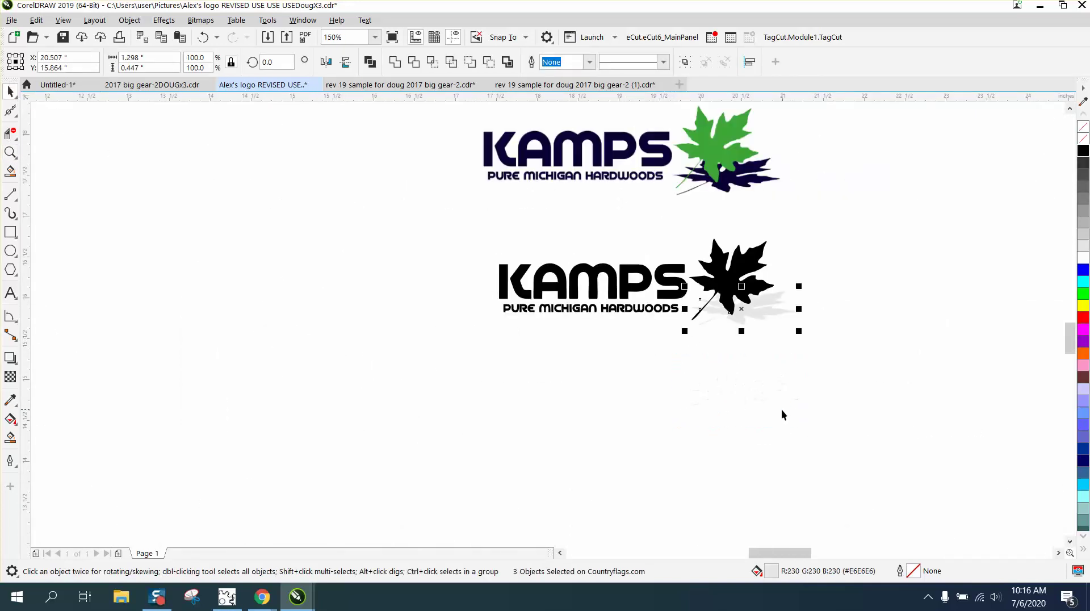
# - Enlarge the black logo with its shadow to about 352.6%
pyautogui.scroll(-1, 785, 365)
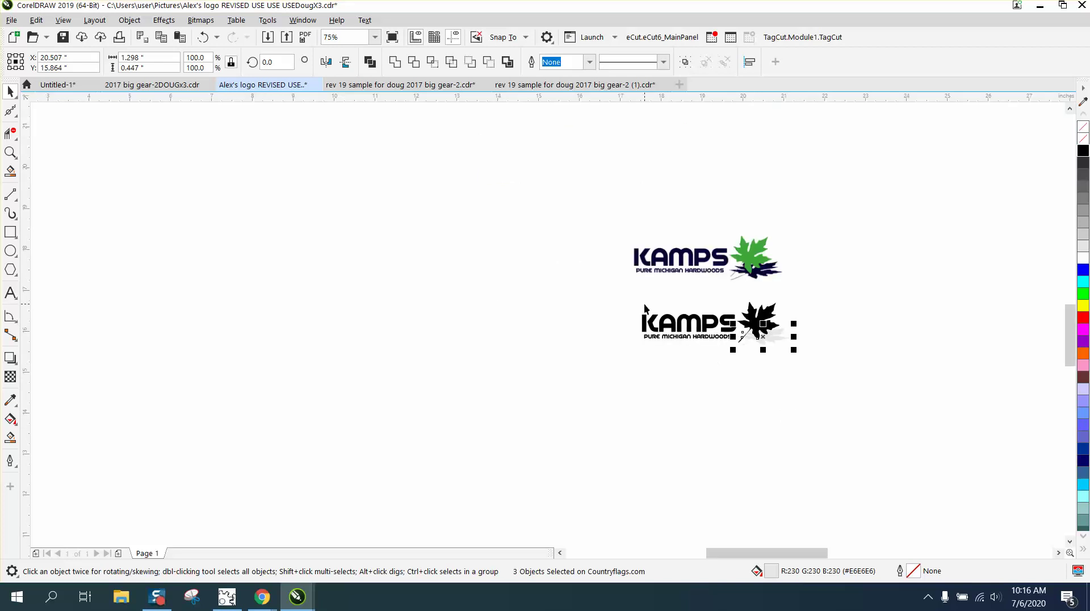
pyautogui.moveTo(744, 338); pyautogui.dragTo(850, 360)
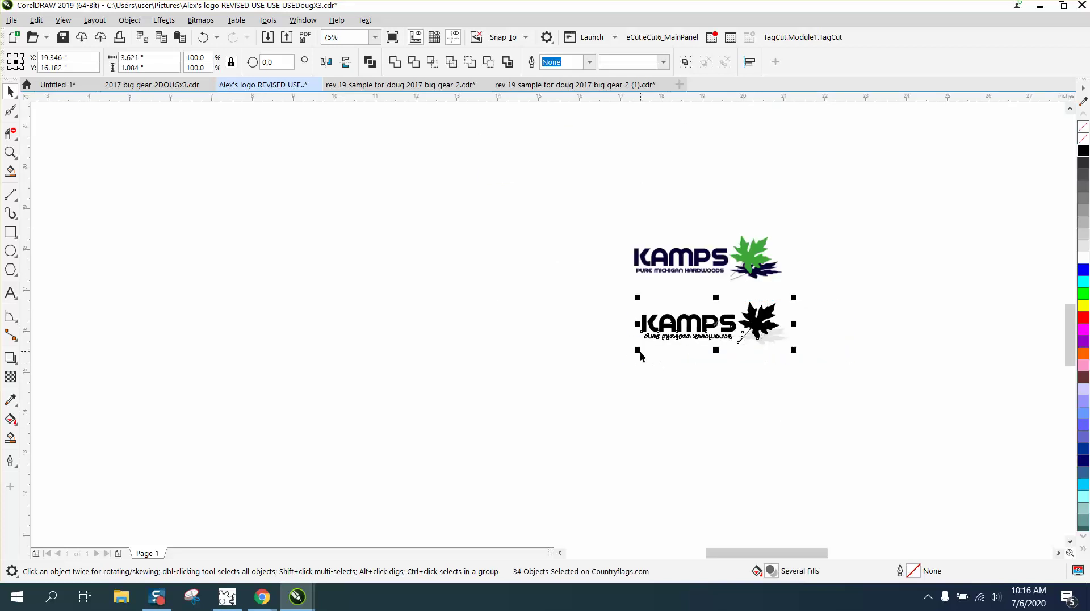
pyautogui.moveTo(640, 354); pyautogui.dragTo(638, 351)
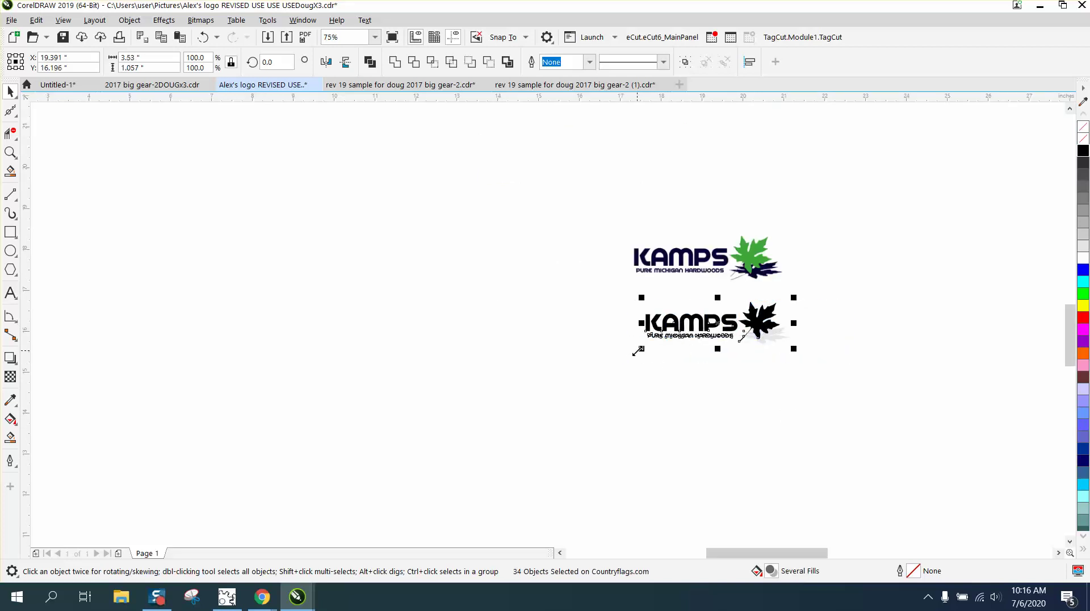
pyautogui.click(203, 37)
pyautogui.moveTo(638, 349); pyautogui.dragTo(252, 465)
# - Delete the small coloured KAMPS logo and move the black logo to the page's top-left corner
pyautogui.click(727, 260)
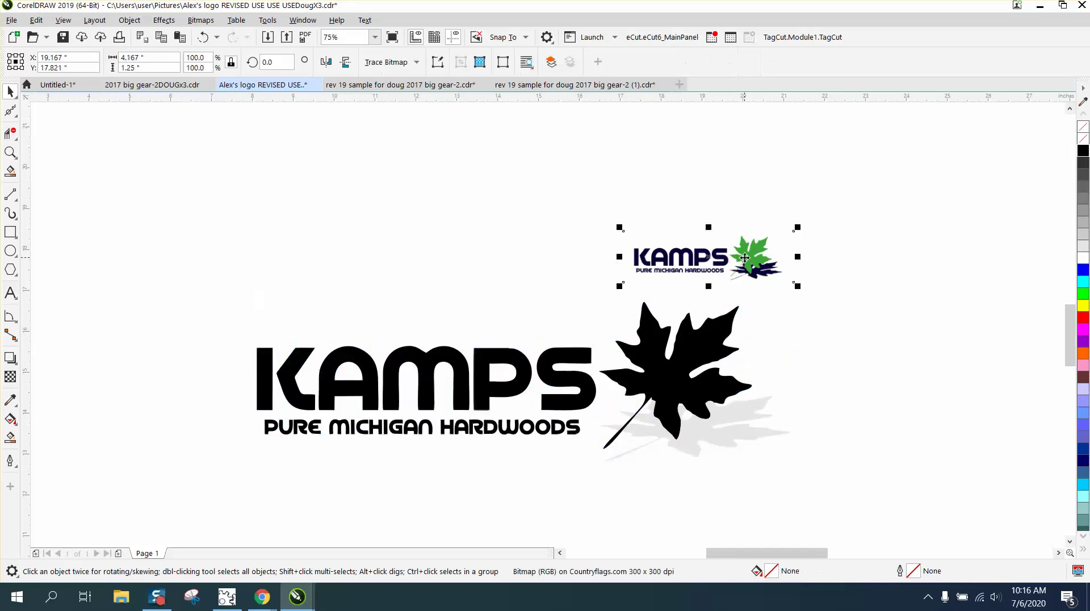
pyautogui.press('Delete')
pyautogui.scroll(-2, 745, 271)
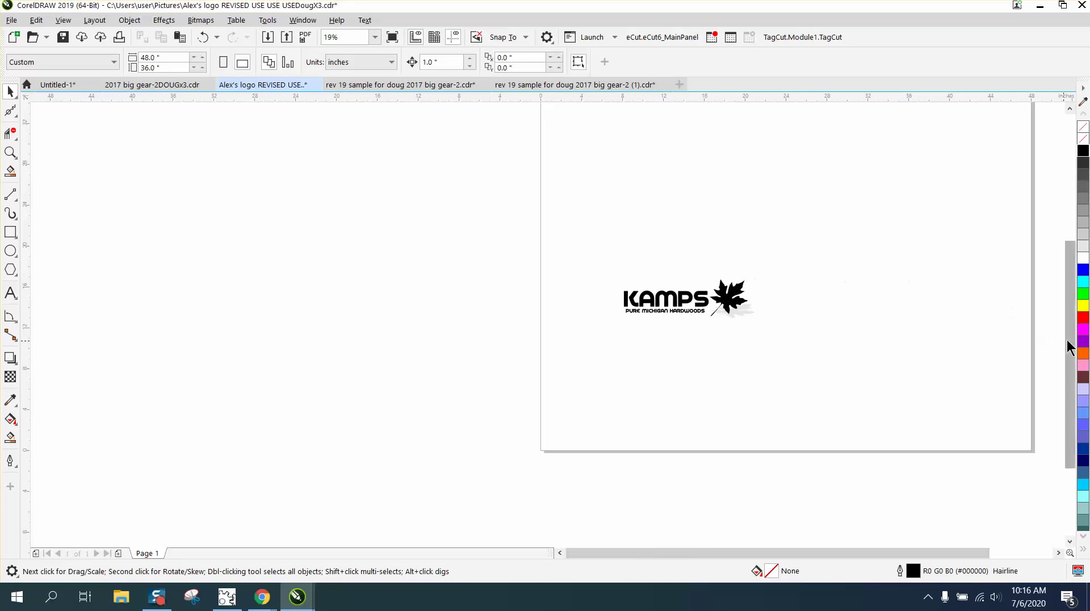
pyautogui.moveTo(1068, 341); pyautogui.dragTo(1067, 308)
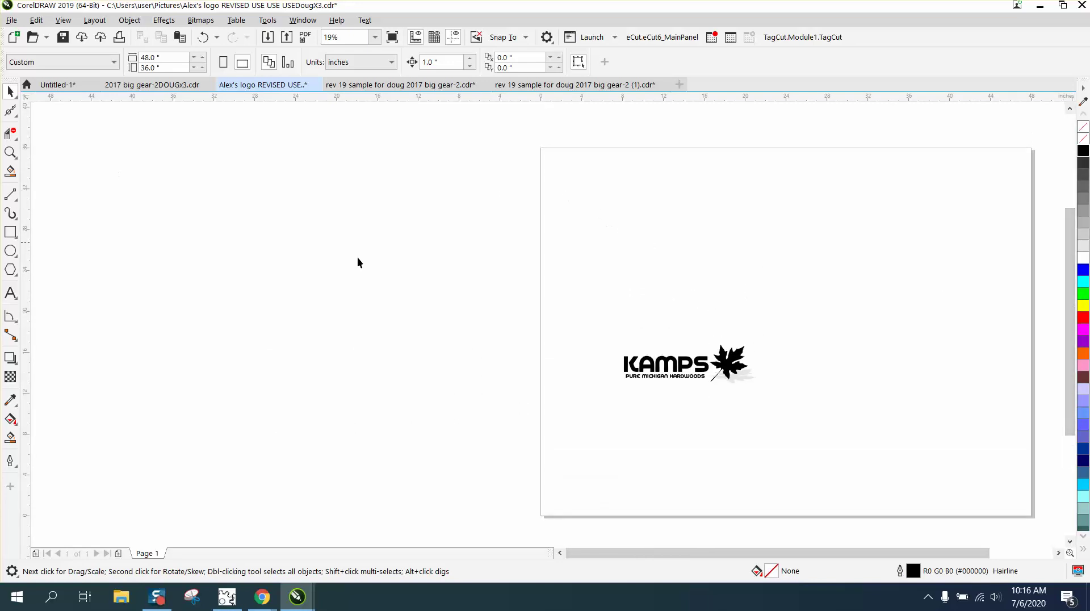
pyautogui.moveTo(826, 422); pyautogui.dragTo(834, 425)
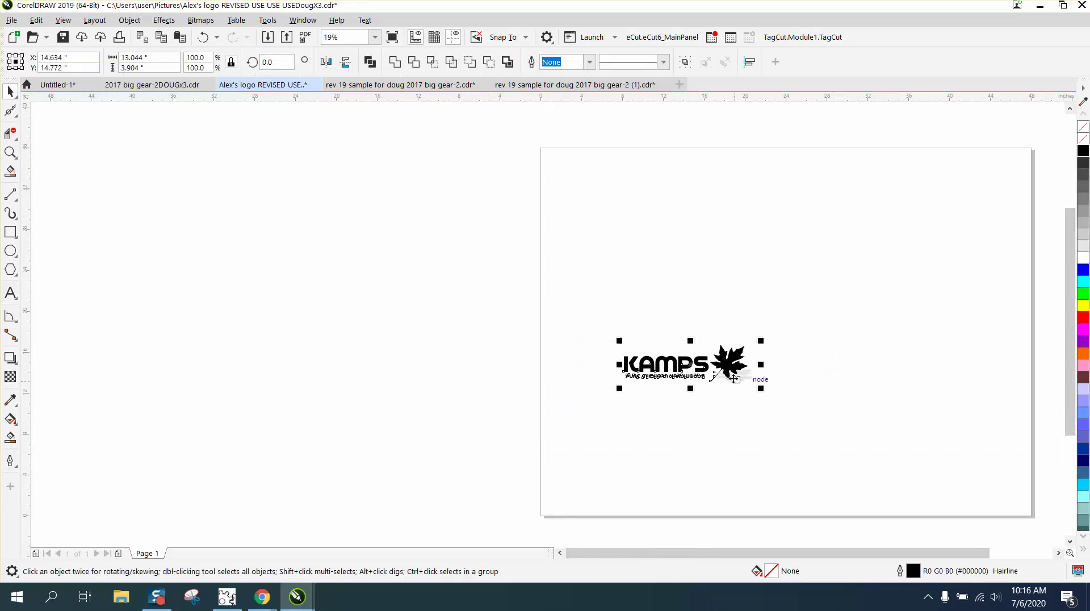
pyautogui.moveTo(688, 358); pyautogui.dragTo(616, 175)
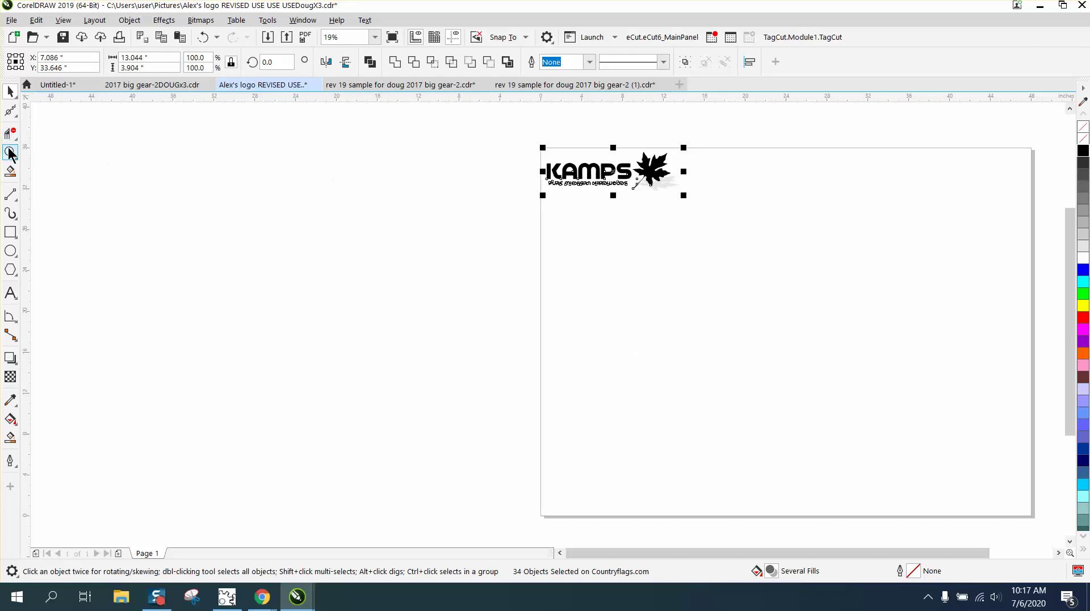
# - Zoom into the top of the M and remove the stray sliver curve
pyautogui.click(10, 153)
pyautogui.click(678, 197)
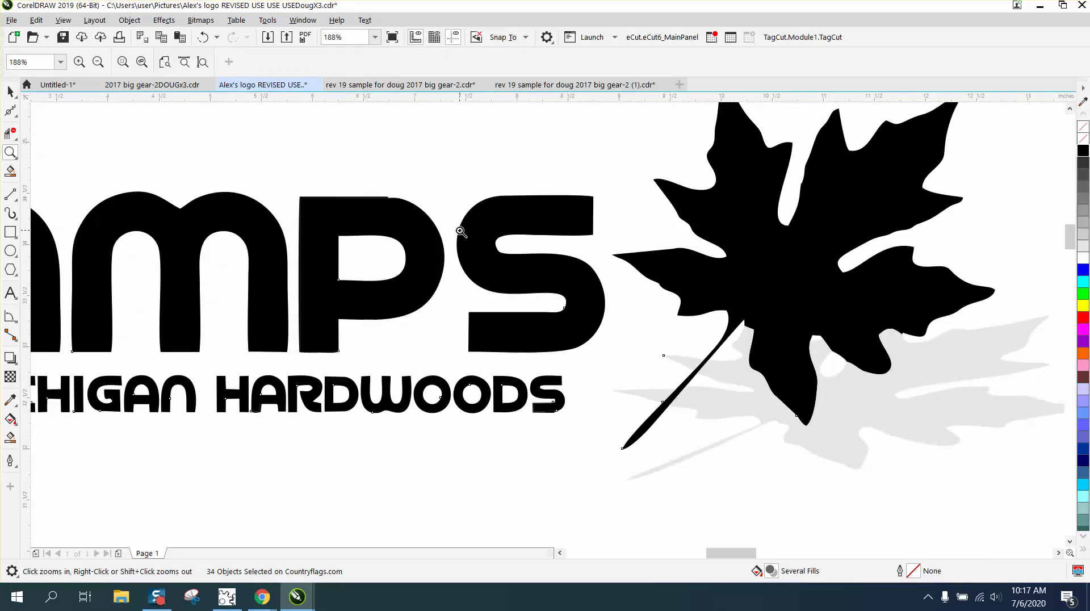
pyautogui.moveTo(353, 170); pyautogui.dragTo(440, 218)
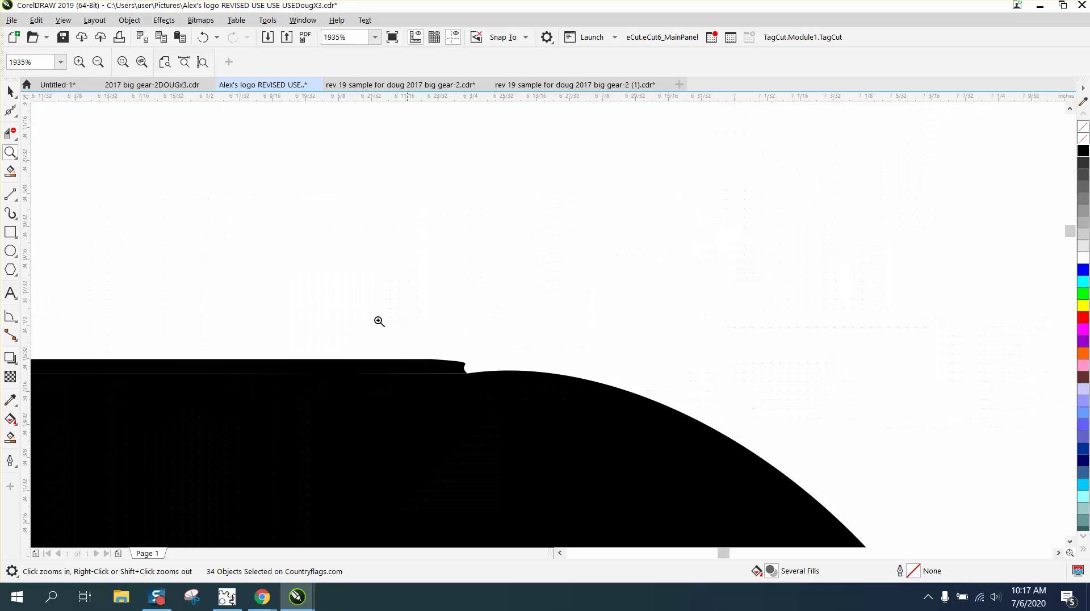
pyautogui.rightClick(193, 179)
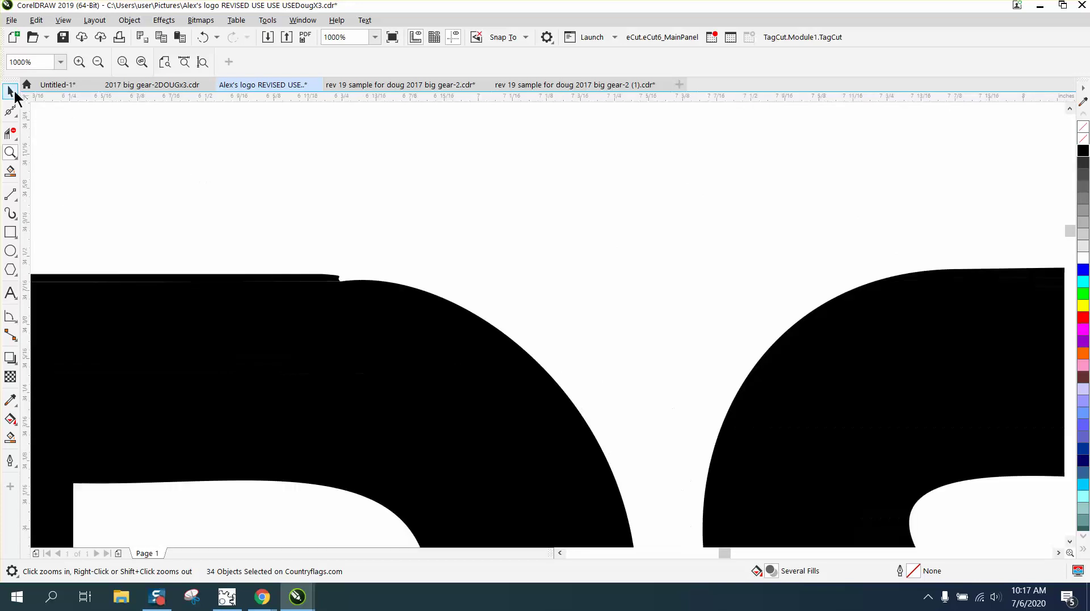
pyautogui.click(10, 91)
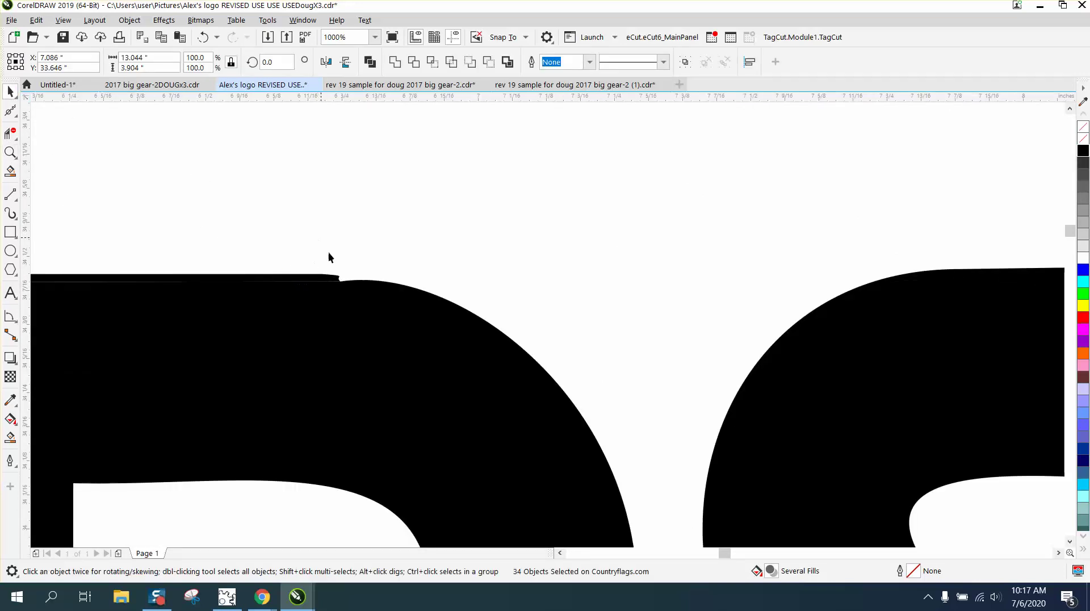
pyautogui.click(332, 276)
pyautogui.press('Escape')
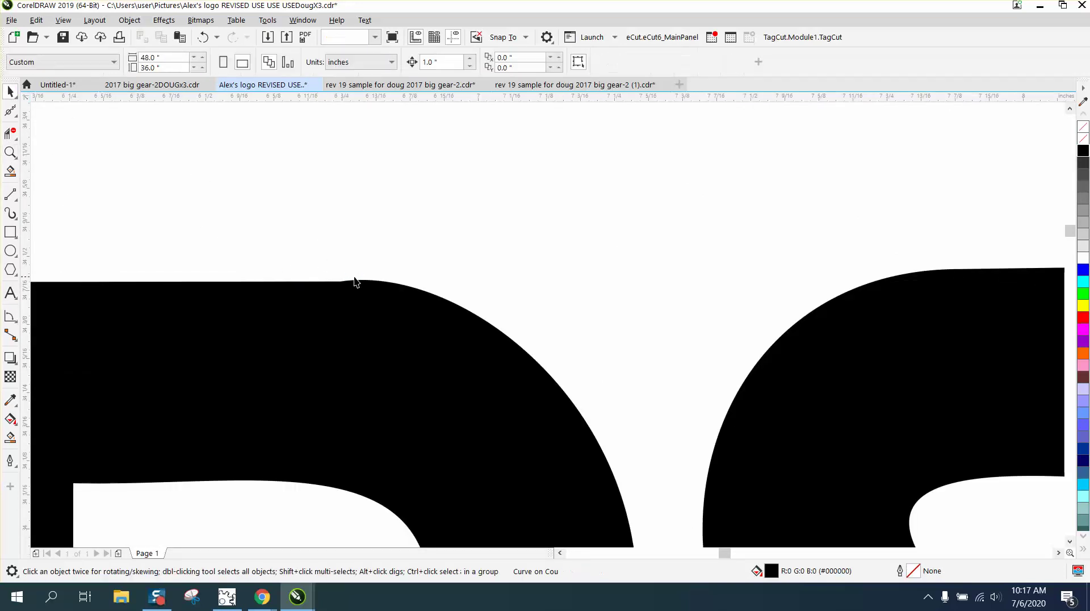
# - Move the logo slightly up and left to X 6.871", Y 33.52"
pyautogui.scroll(-2, 369, 287)
pyautogui.scroll(-3, 587, 354)
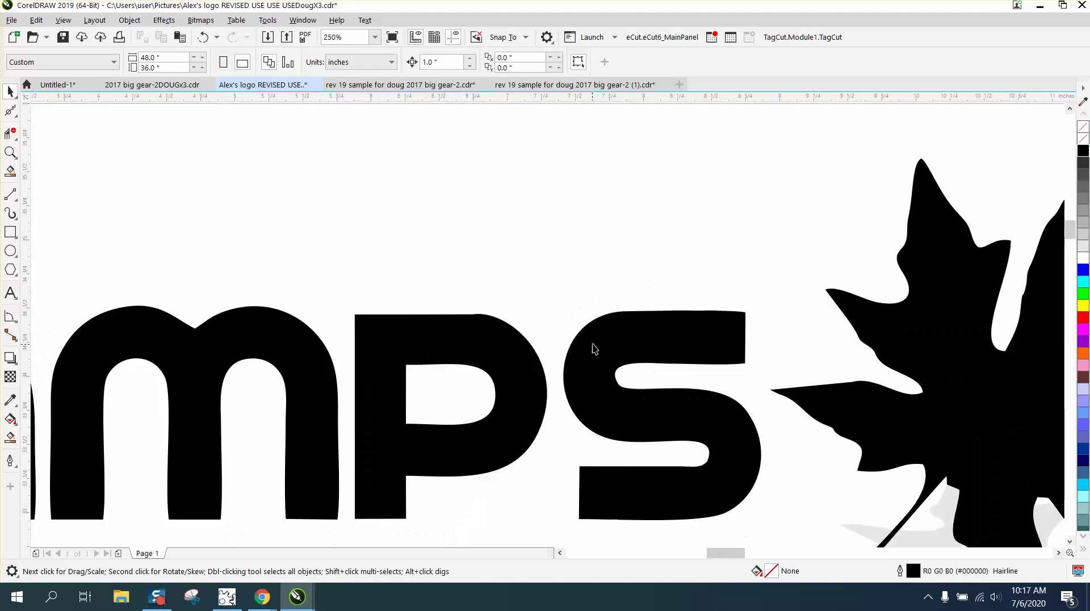
pyautogui.scroll(-3, 601, 363)
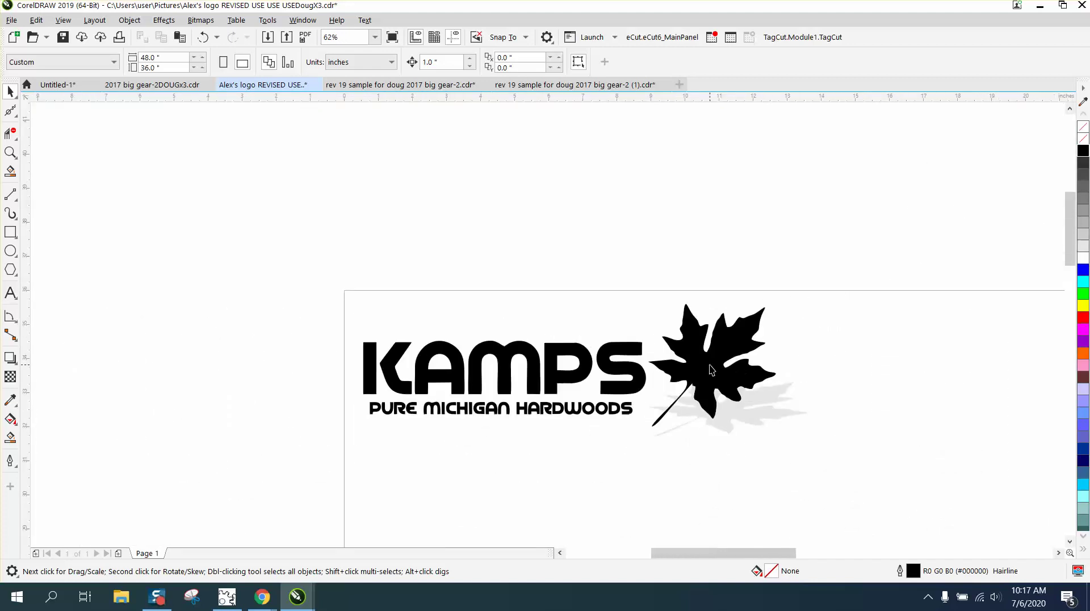
pyautogui.moveTo(379, 333); pyautogui.dragTo(893, 466)
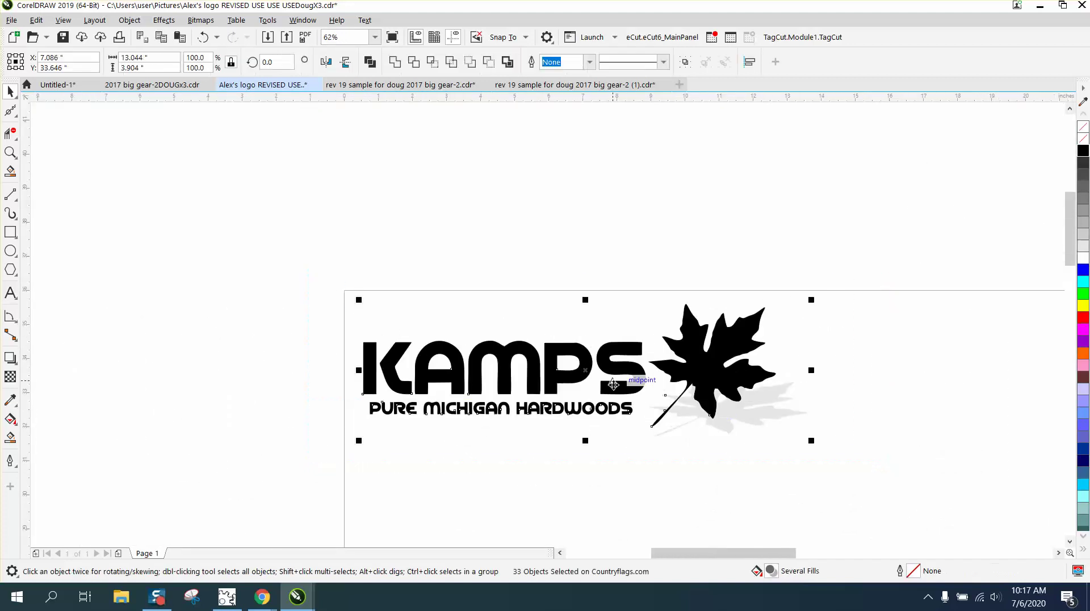
pyautogui.moveTo(556, 372)
pyautogui.mouseDown()
pyautogui.moveTo(433, 240)
pyautogui.moveTo(462, 216)
pyautogui.moveTo(378, 233)
pyautogui.moveTo(483, 331)
pyautogui.moveTo(559, 376)
pyautogui.moveTo(549, 373)
pyautogui.mouseUp()
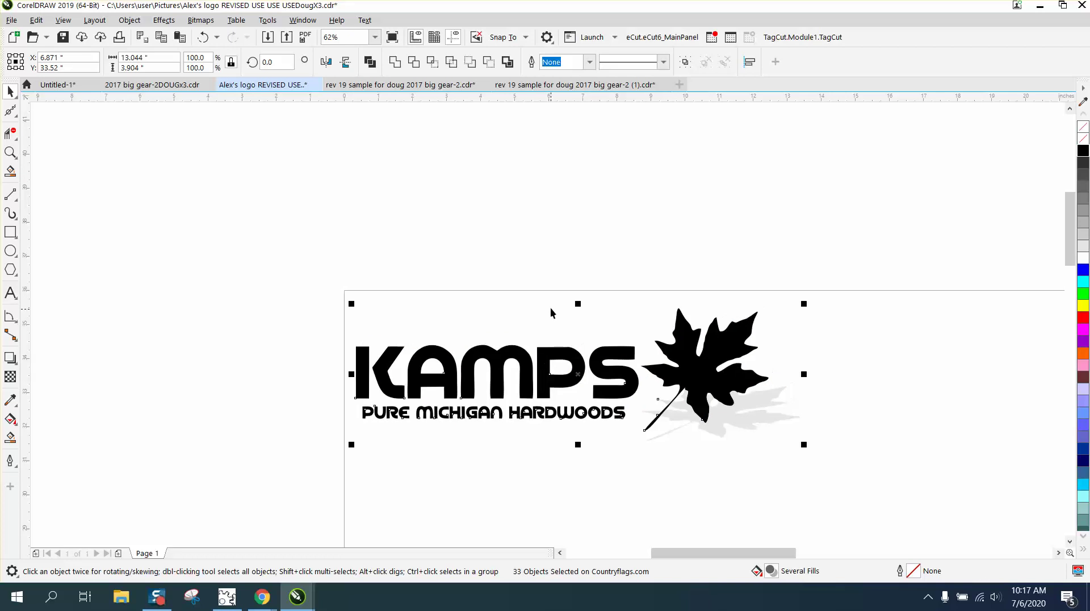
# - Set the nudge distance to 5 inches after test-nudging the grey shadow
pyautogui.click(498, 246)
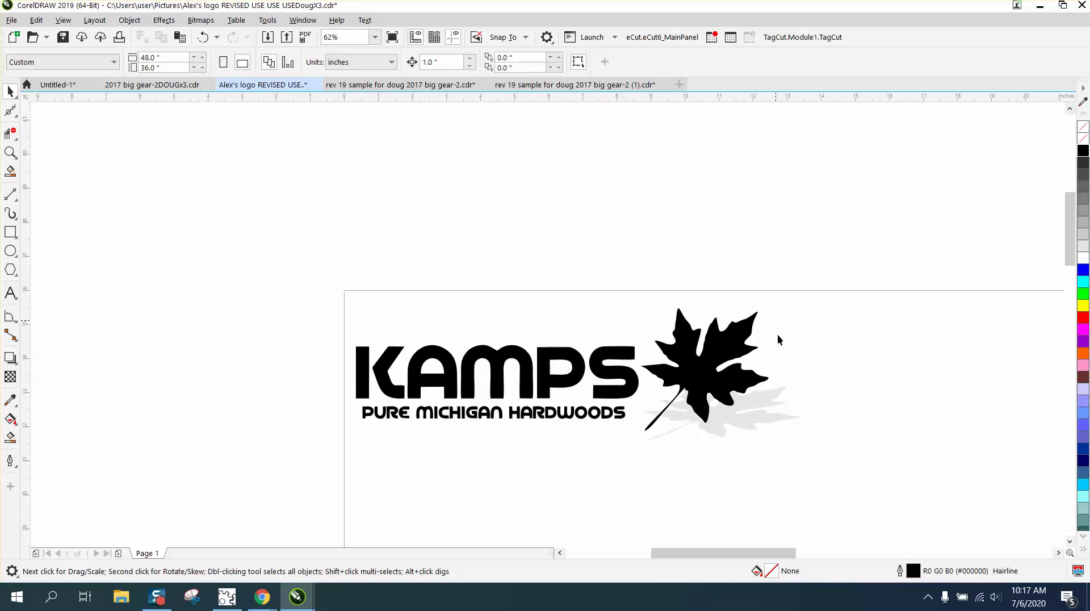
pyautogui.click(765, 396)
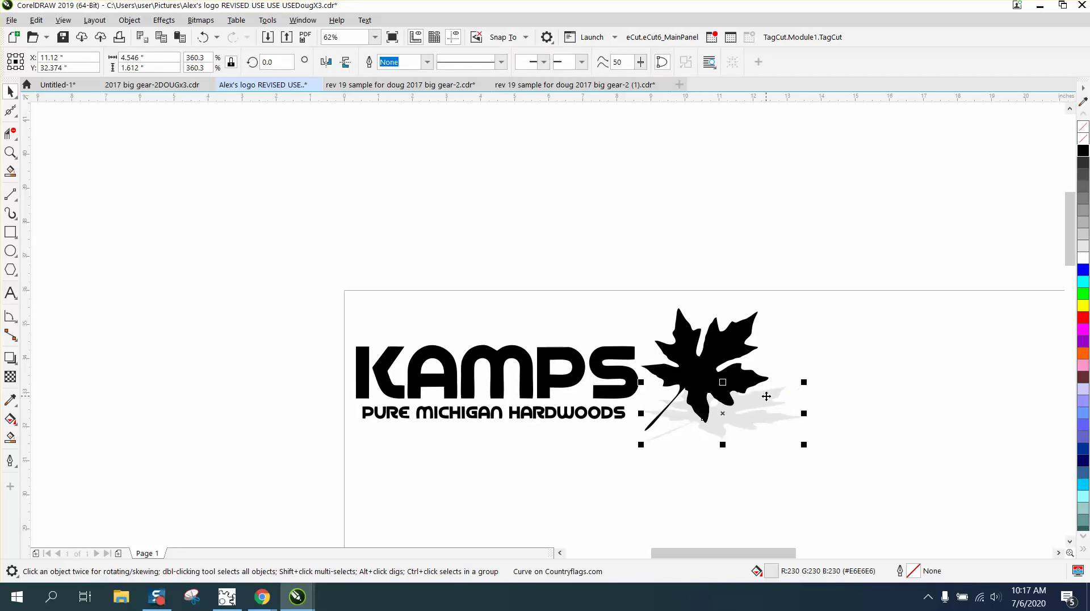
pyautogui.press('Up')
pyautogui.press('Up')
pyautogui.press('Up')
pyautogui.press('Up')
pyautogui.press('Up')
pyautogui.press('Up')
pyautogui.press('Up')
pyautogui.press('Up')
pyautogui.press('Up')
pyautogui.press('Up')
pyautogui.press('Up')
pyautogui.press('Up')
pyautogui.press('Up')
pyautogui.press('Up')
pyautogui.press('Up')
pyautogui.press('Up')
pyautogui.press('Up')
pyautogui.press('Up')
pyautogui.press('Up')
pyautogui.press('Up')
pyautogui.press('Down')
pyautogui.press('Down')
pyautogui.press('Down')
pyautogui.press('Down')
pyautogui.press('Down')
pyautogui.press('Down')
pyautogui.press('Down')
pyautogui.press('Down')
pyautogui.press('Down')
pyautogui.press('Down')
pyautogui.press('Down')
pyautogui.press('Down')
pyautogui.press('Down')
pyautogui.press('Down')
pyautogui.press('Down')
pyautogui.press('Down')
pyautogui.press('Down')
pyautogui.press('Down')
pyautogui.press('Down')
pyautogui.press('Down')
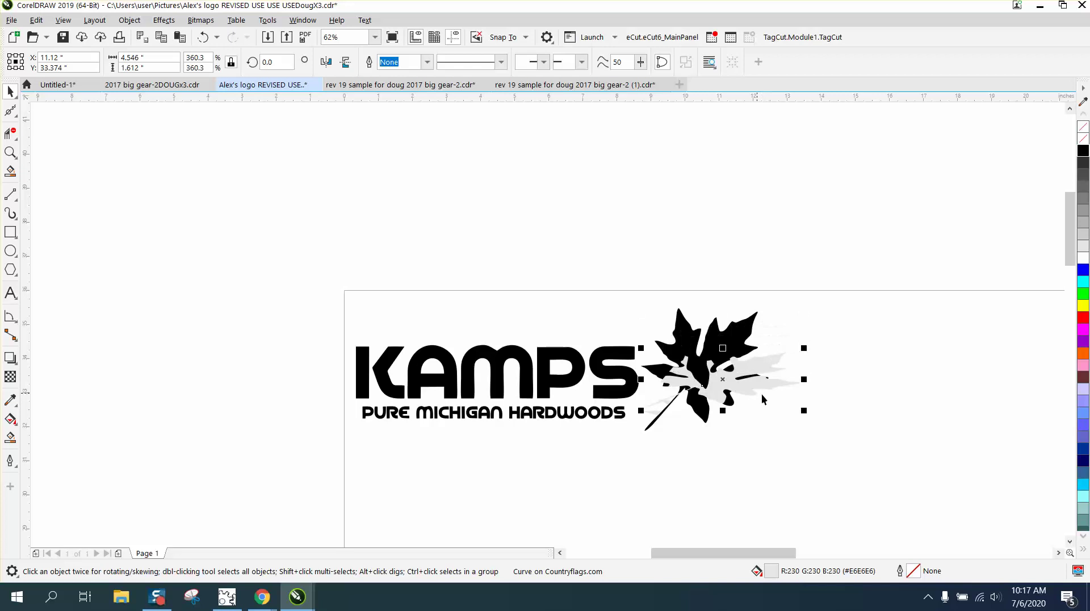
pyautogui.click(678, 247)
pyautogui.doubleClick(449, 62)
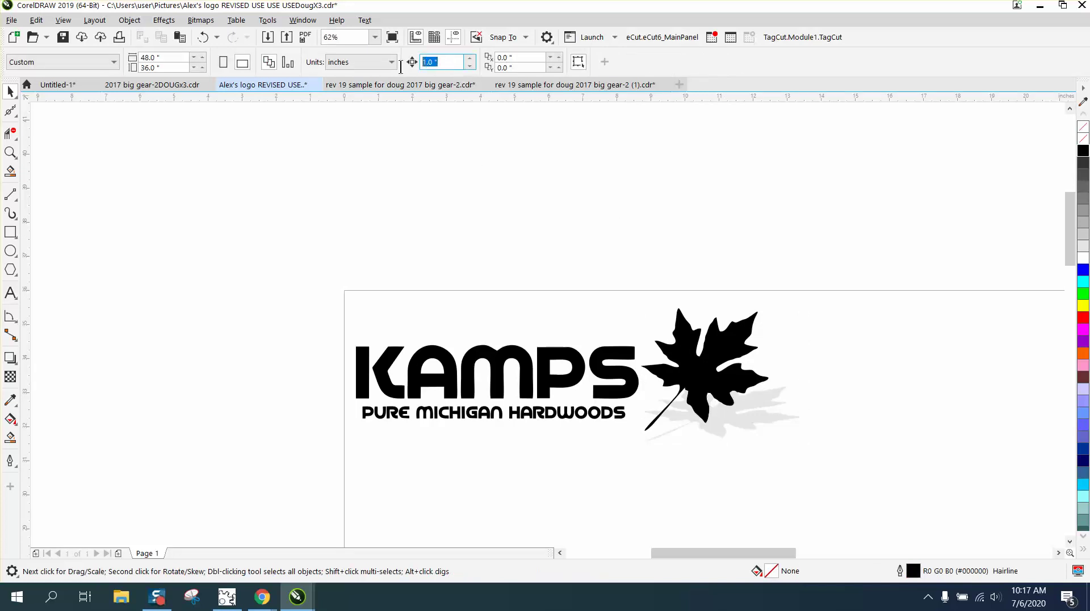
pyautogui.write('5')
# - Raise the shadow and its stray piece 5 inches and group the three pieces
pyautogui.click(764, 407)
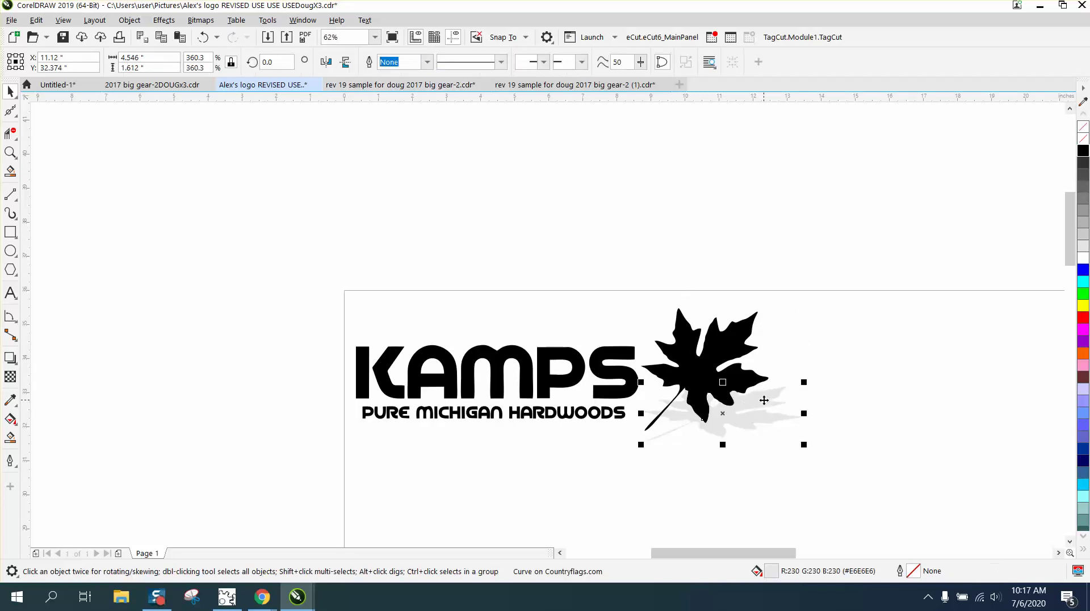
pyautogui.press('Up')
pyautogui.click(656, 413)
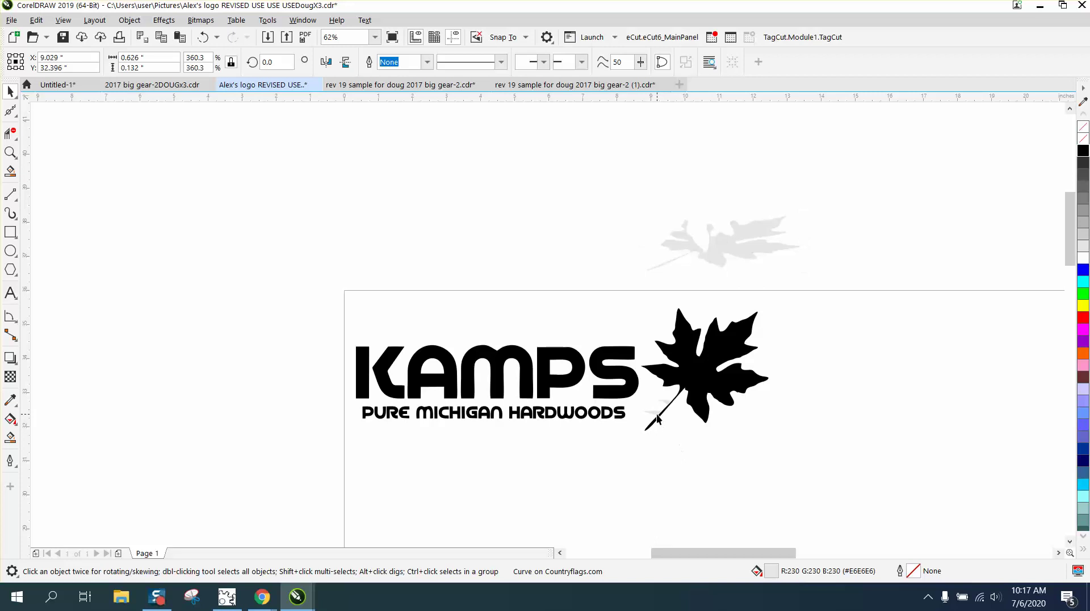
pyautogui.press('Up')
pyautogui.moveTo(616, 203); pyautogui.dragTo(813, 286)
pyautogui.hotkey('ctrl', 'g')
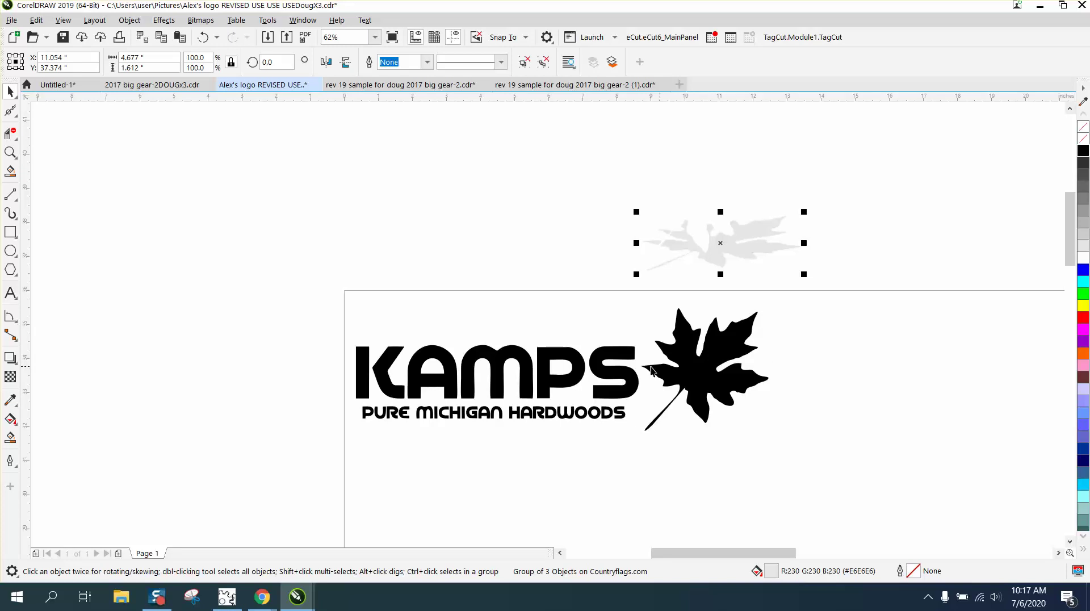
# - Raise the black logo 5 inches and lower the shadow group onto the page at Y 32.374"
pyautogui.moveTo(320, 287); pyautogui.dragTo(831, 450)
pyautogui.press('Up')
pyautogui.press('Up')
pyautogui.press('Up')
pyautogui.press('Up')
pyautogui.press('Up')
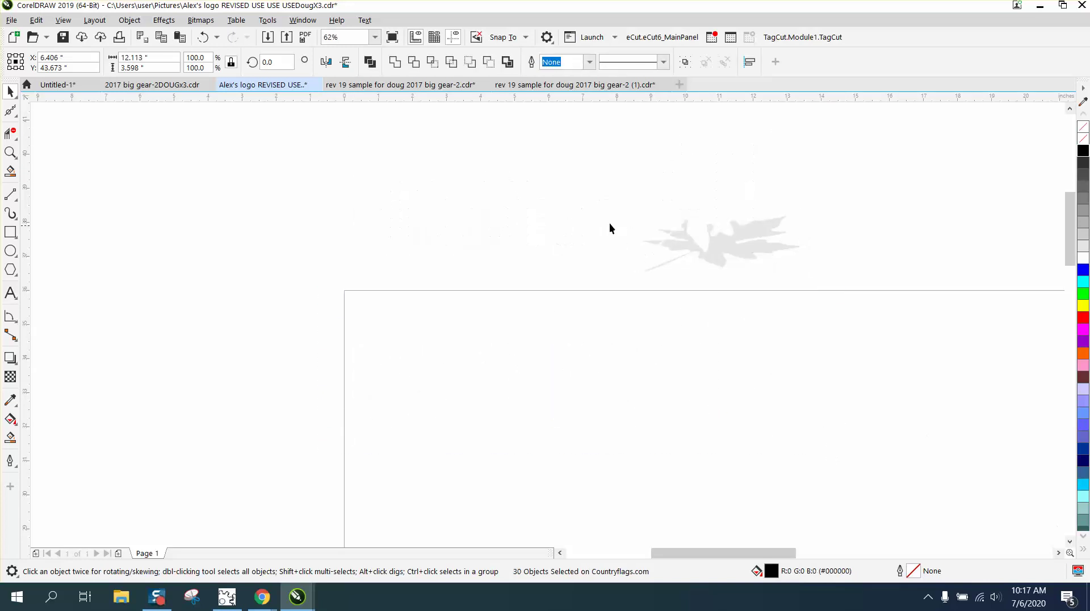
pyautogui.moveTo(826, 300); pyautogui.dragTo(821, 306)
pyautogui.press('Down')
pyautogui.press('Down')
pyautogui.press('Down')
pyautogui.press('Down')
pyautogui.press('Down')
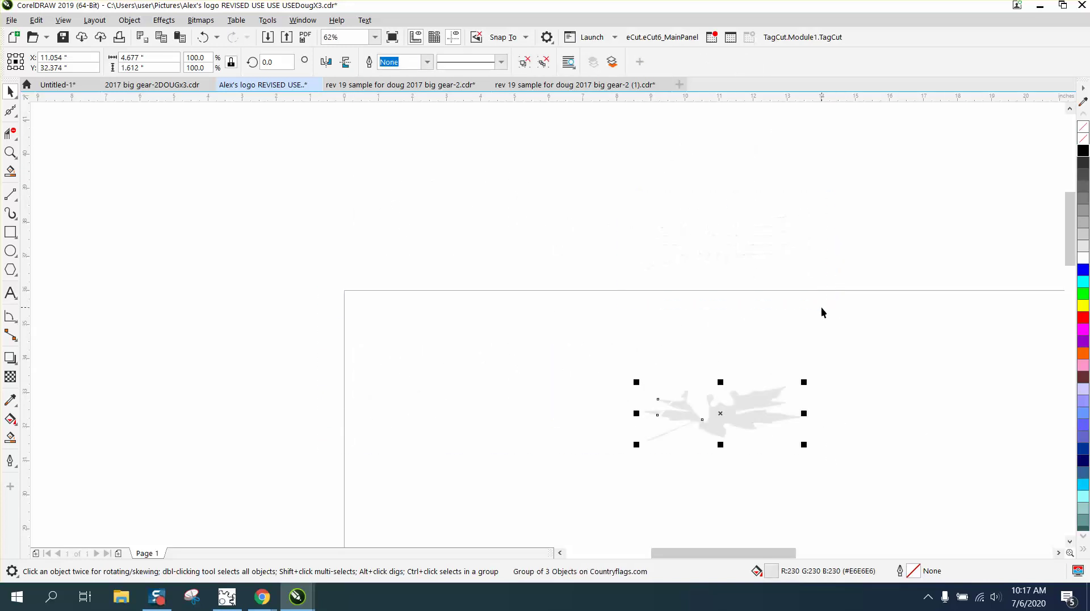
pyautogui.click(14, 155)
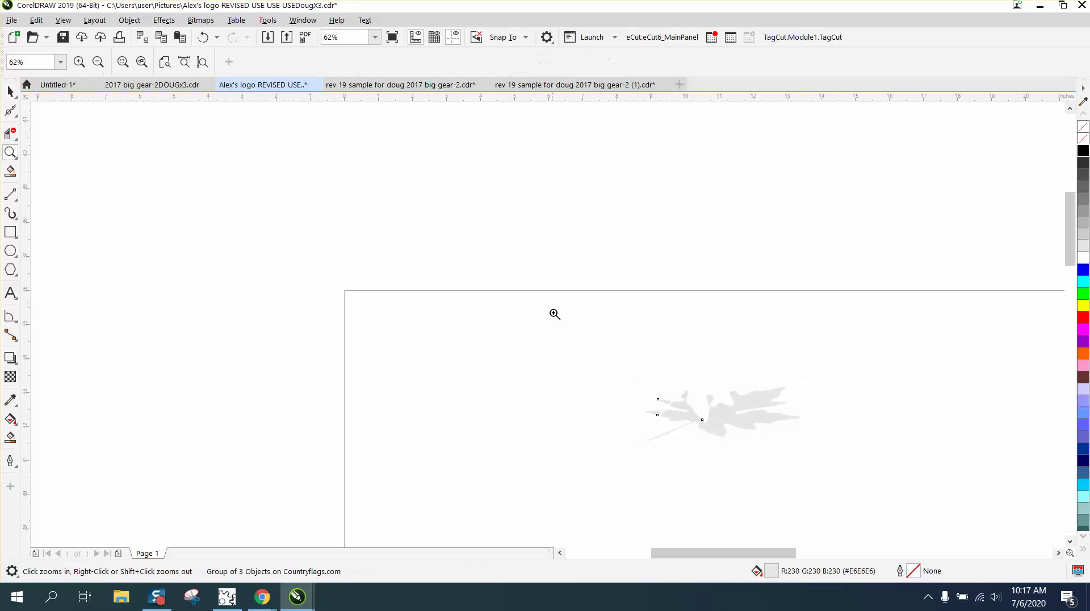
pyautogui.click(987, 531)
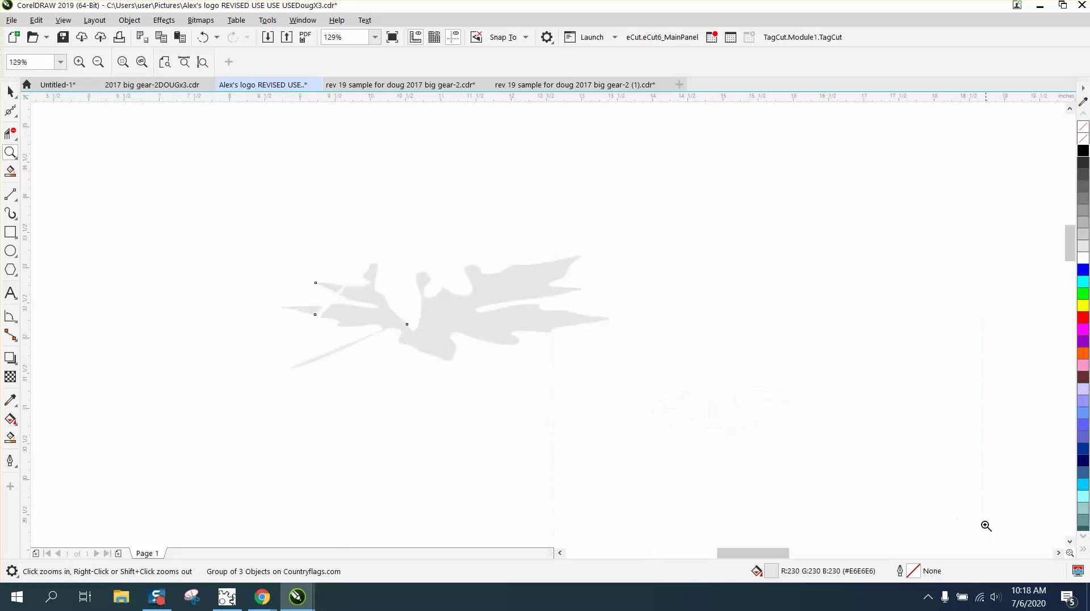
# - Nudge the black KAMPS logo 5 inches down over the shadow and zoom in on both
pyautogui.rightClick(452, 307)
pyautogui.rightClick(458, 308)
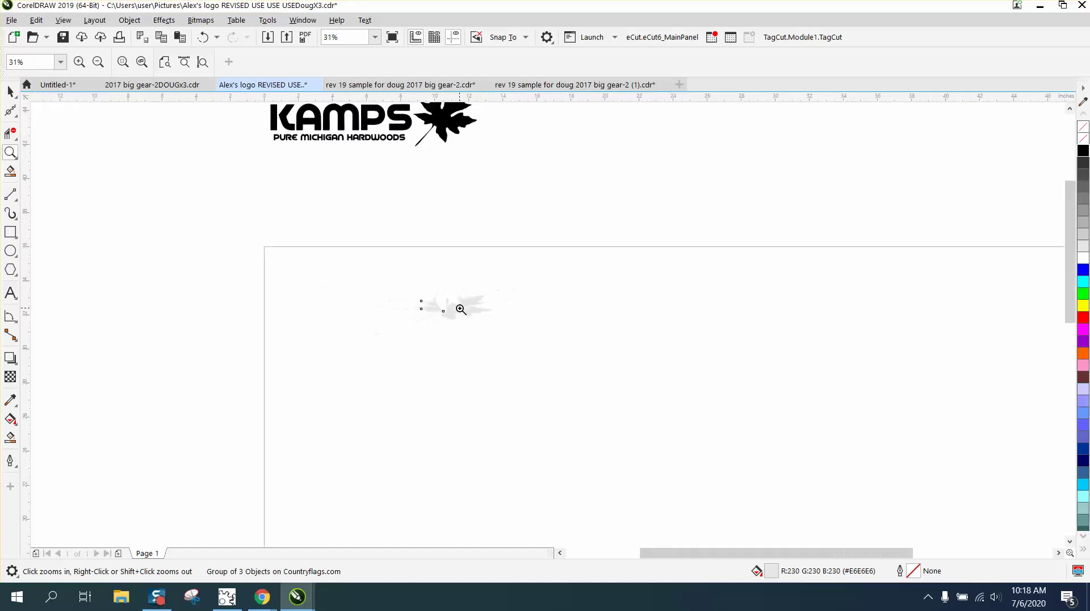
pyautogui.rightClick(462, 309)
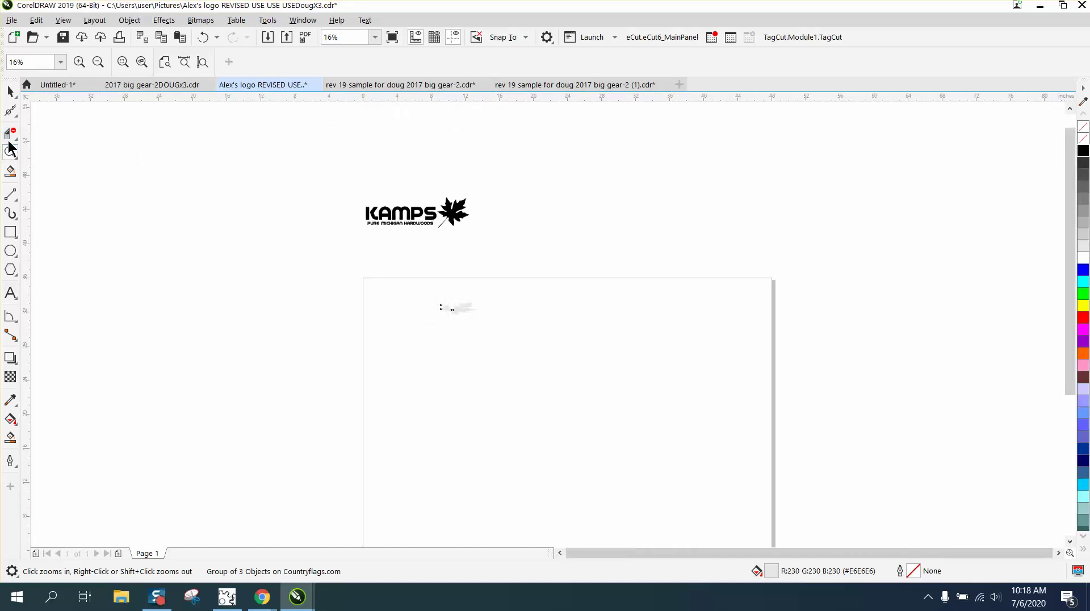
pyautogui.click(11, 92)
pyautogui.moveTo(331, 195); pyautogui.dragTo(510, 245)
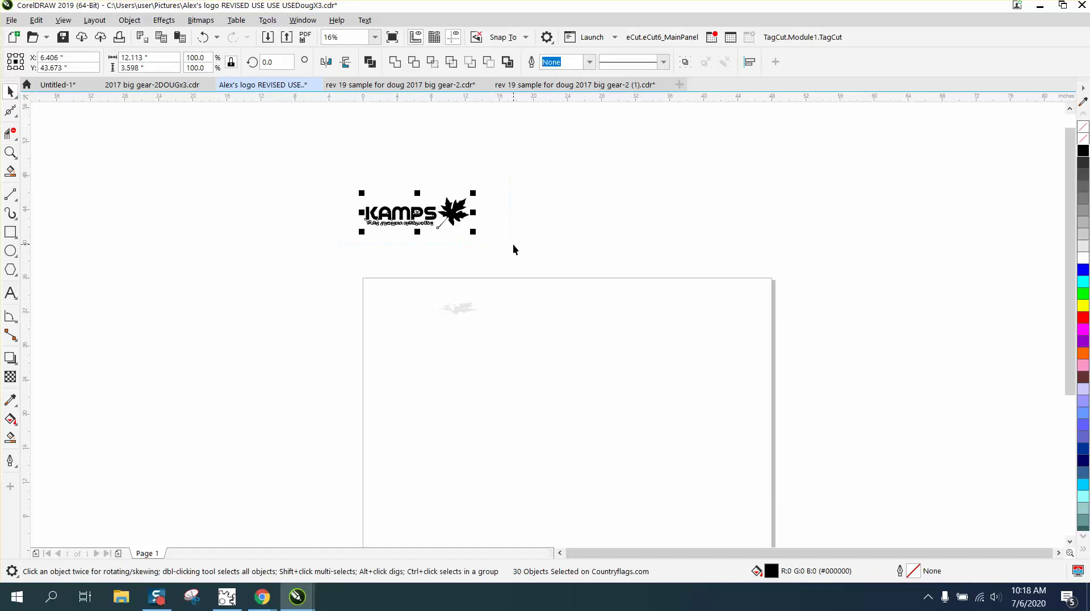
pyautogui.press('Down')
pyautogui.click(10, 152)
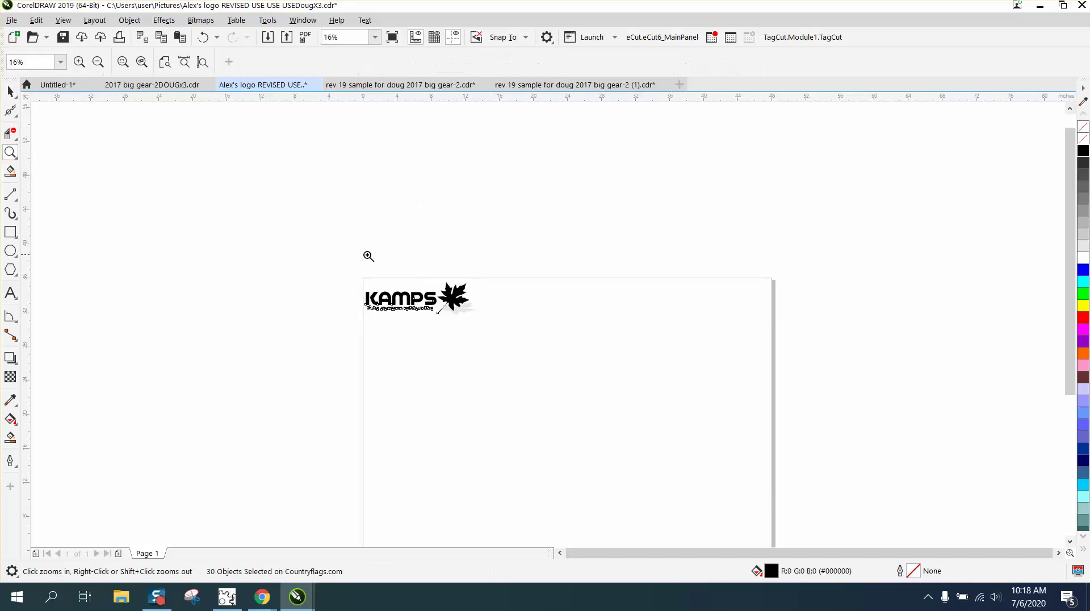
pyautogui.moveTo(332, 269); pyautogui.dragTo(514, 344)
pyautogui.moveTo(206, 165); pyautogui.dragTo(929, 388)
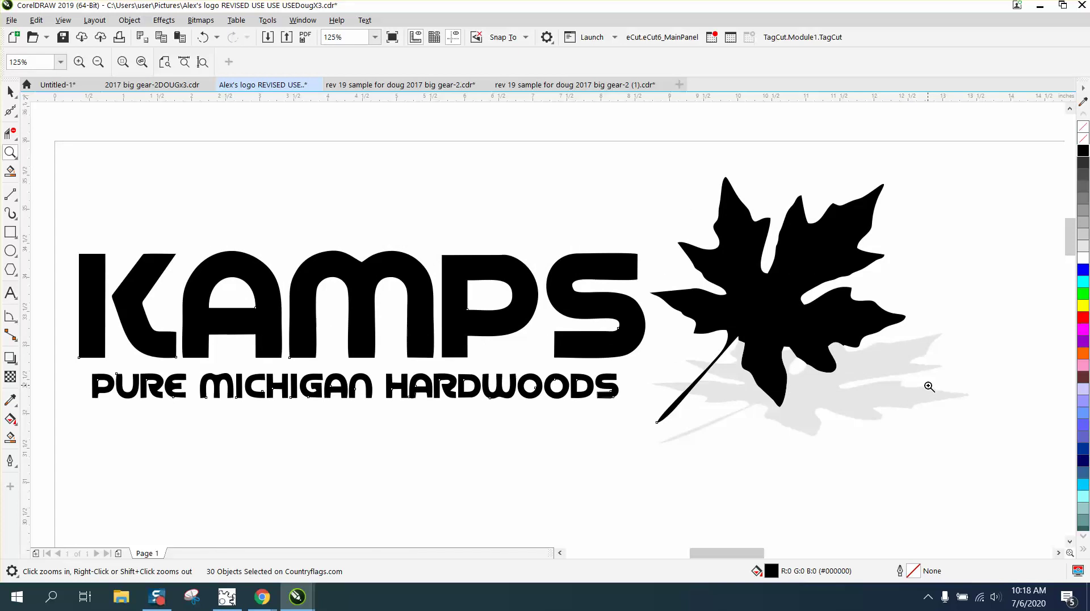